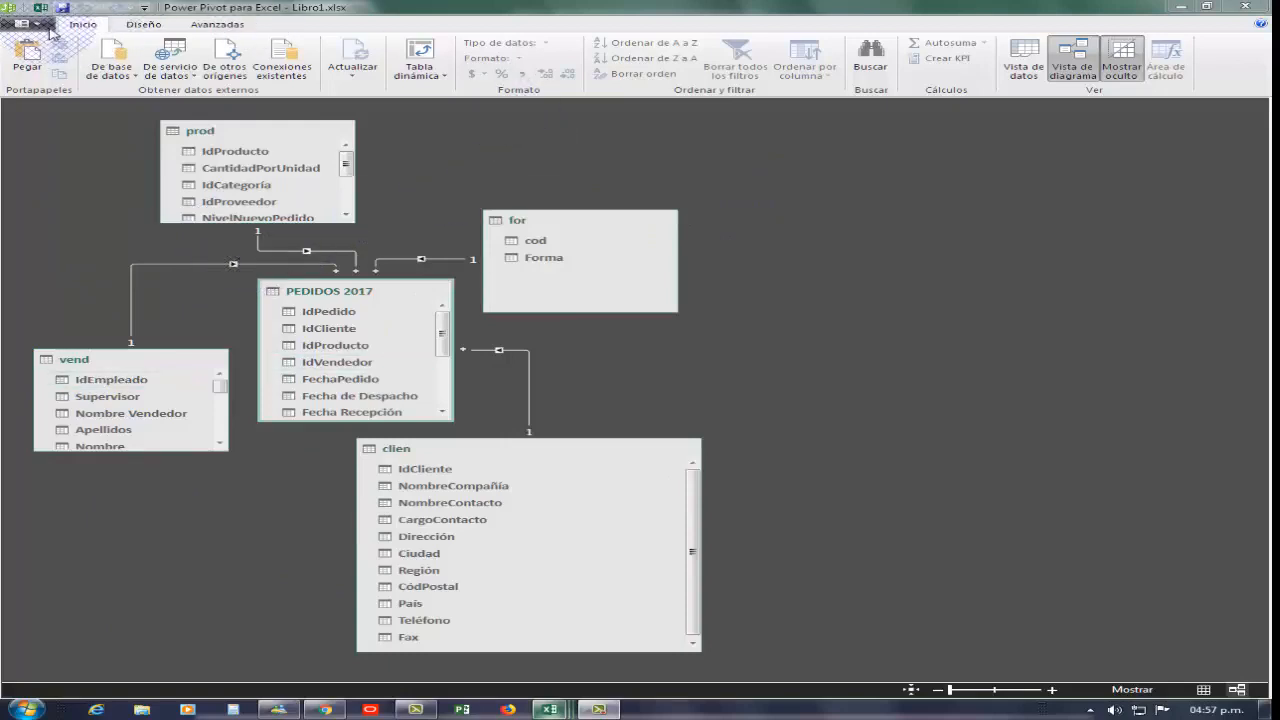
{"action": "left_click", "coordinate": [445, 77]}
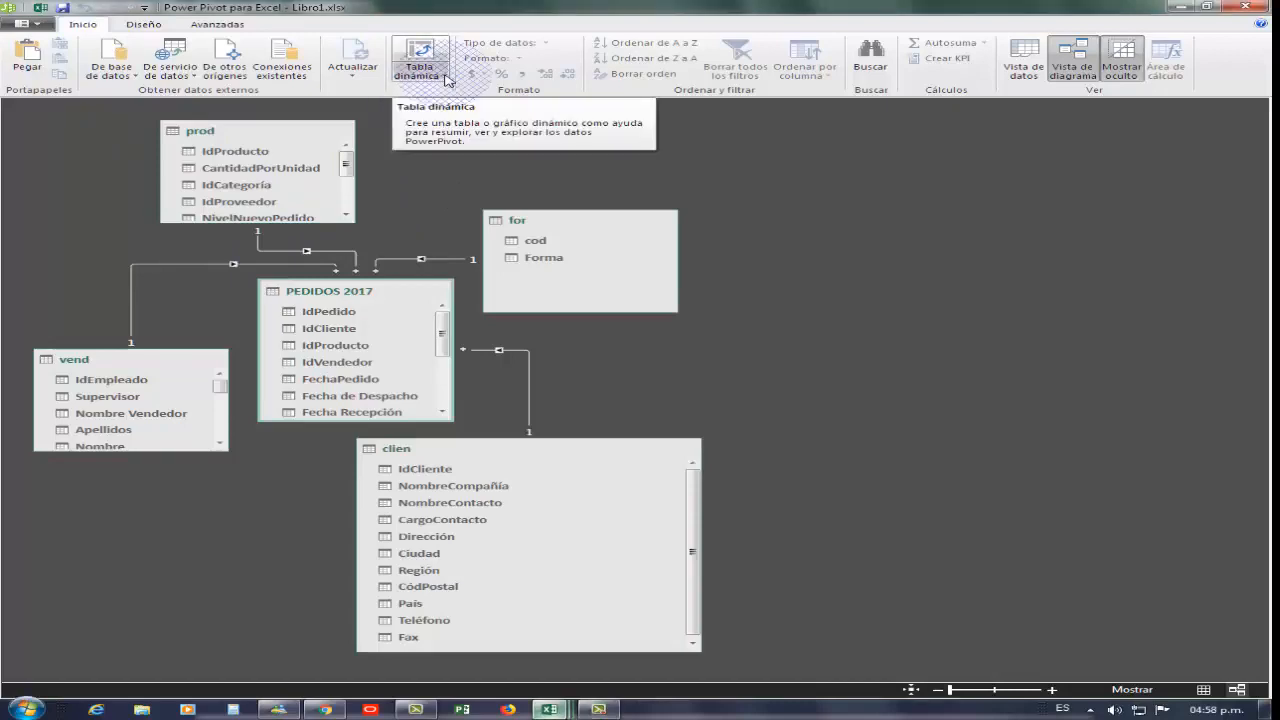
{"action": "left_click", "coordinate": [446, 78]}
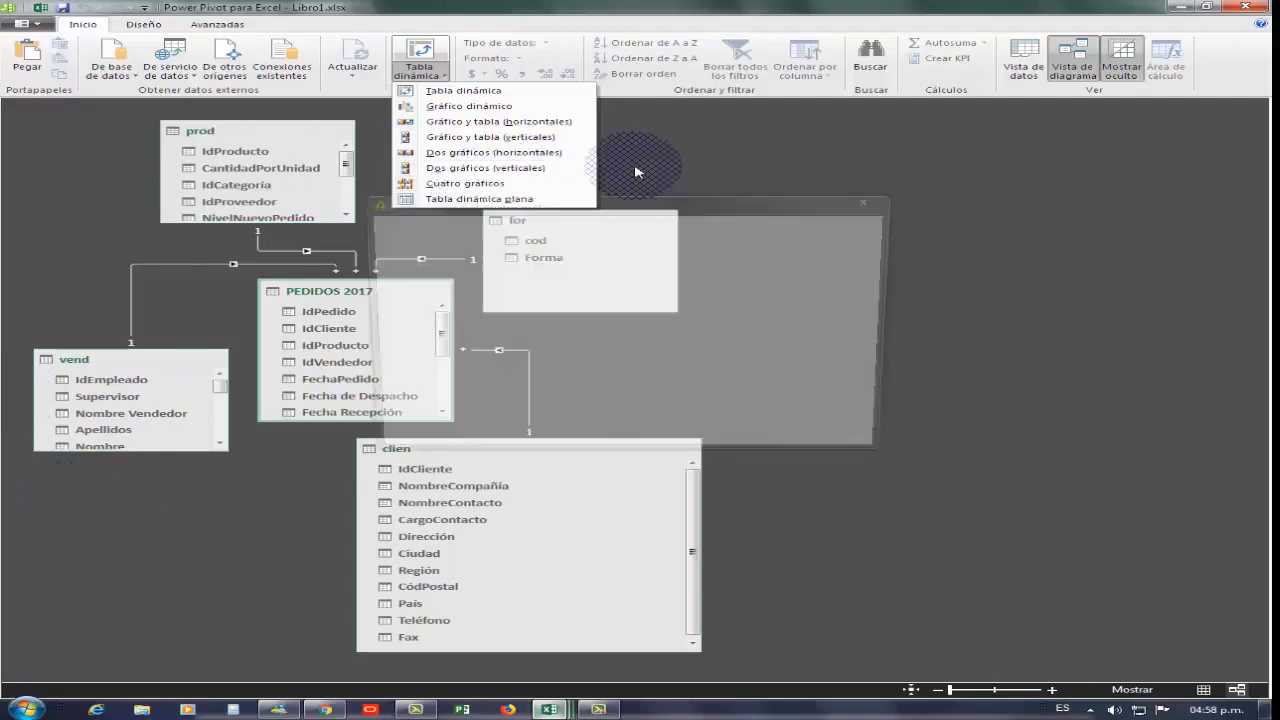
{"action": "left_click", "coordinate": [874, 199]}
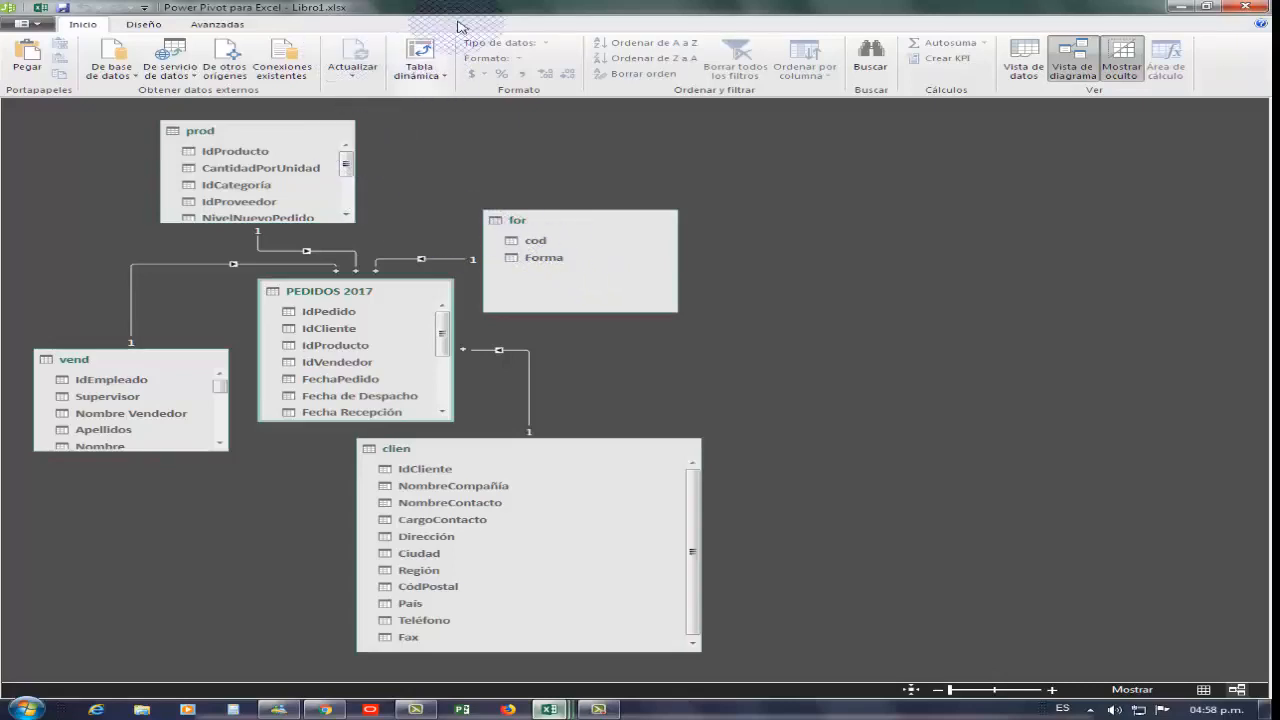
Create four PivotCharts from the data model on the existing worksheet at Hoja1!$A$1
{"action": "left_click", "coordinate": [438, 75]}
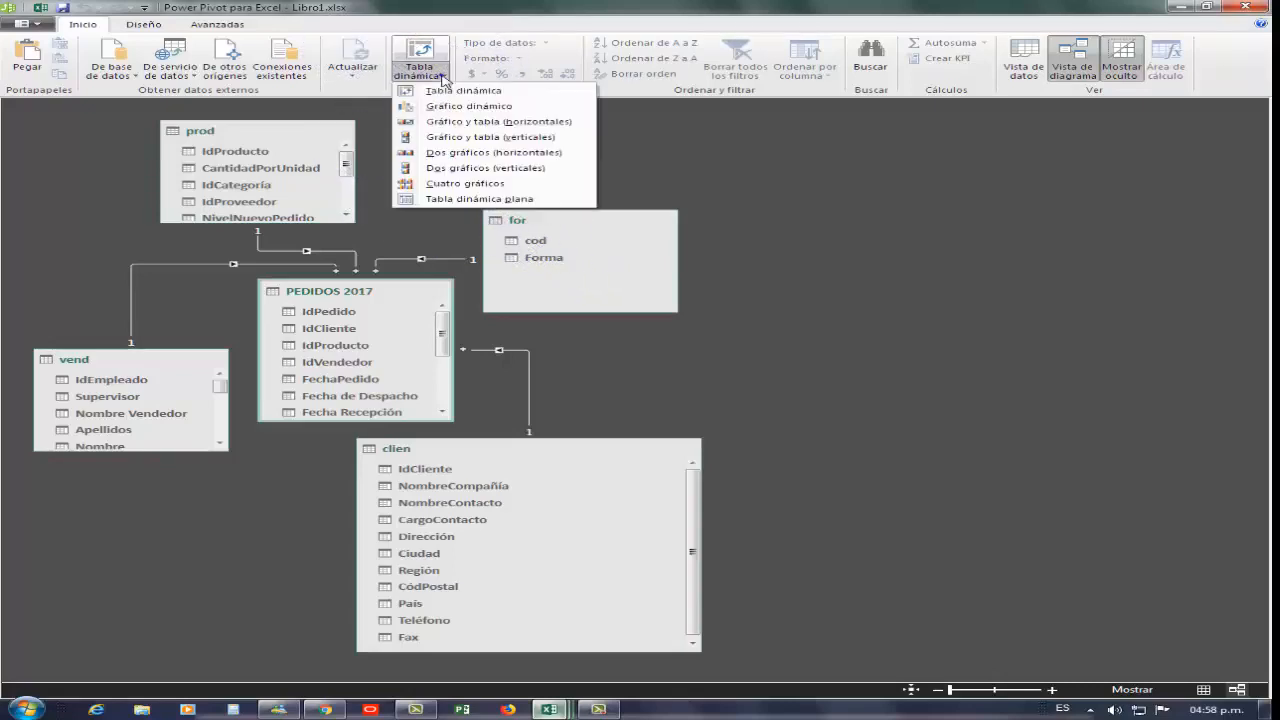
{"action": "left_click", "coordinate": [487, 186]}
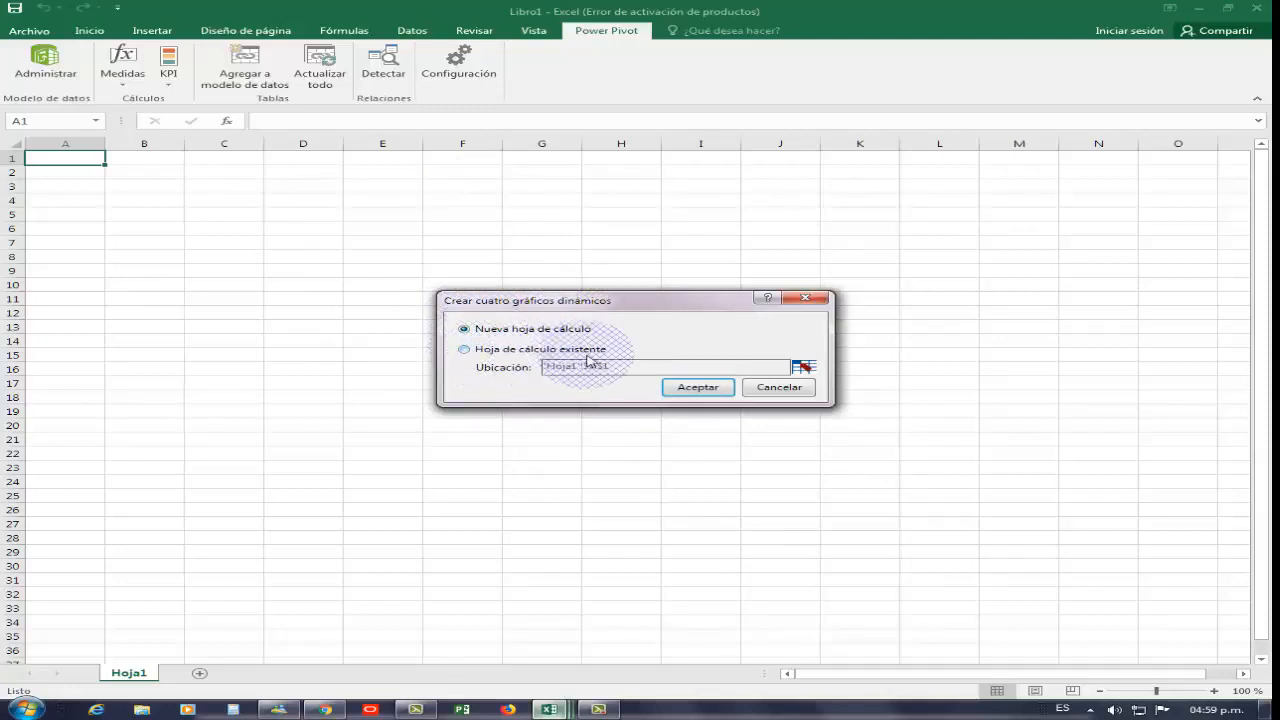
{"action": "left_click", "coordinate": [477, 350]}
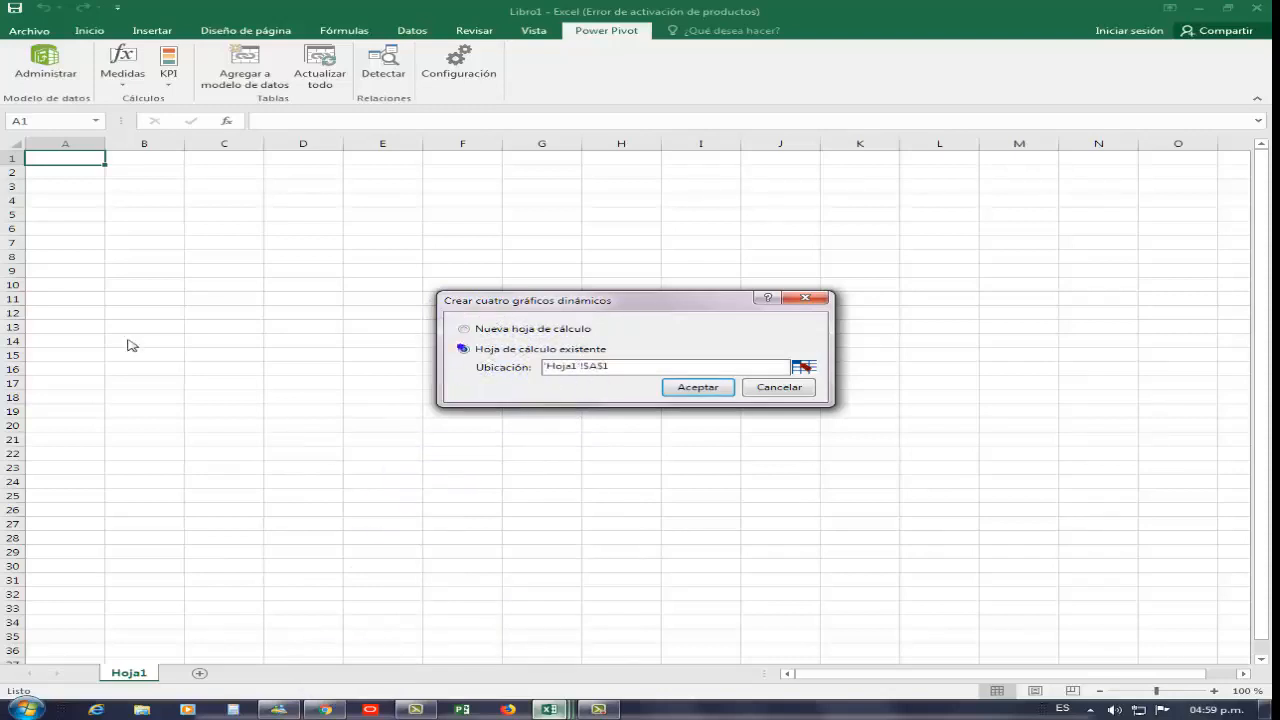
{"action": "left_click", "coordinate": [697, 387]}
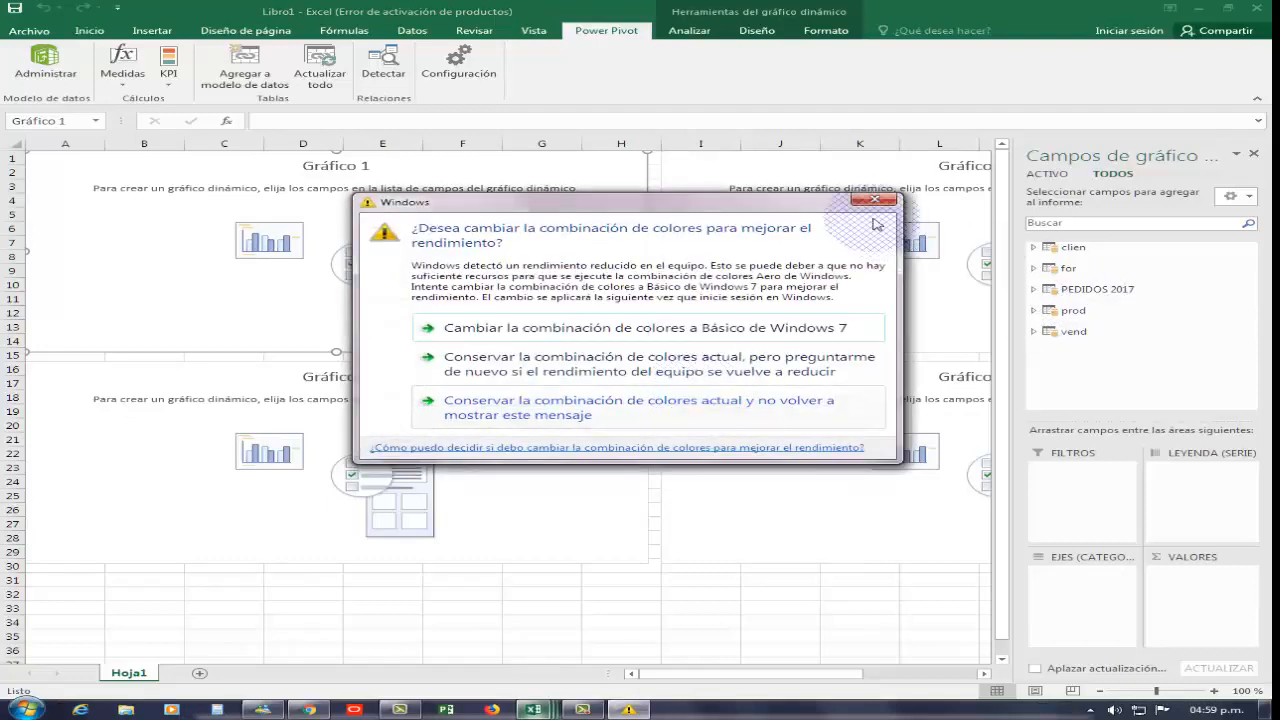
Browse the tables and fields available in the PivotChart field list
{"action": "left_click", "coordinate": [874, 201]}
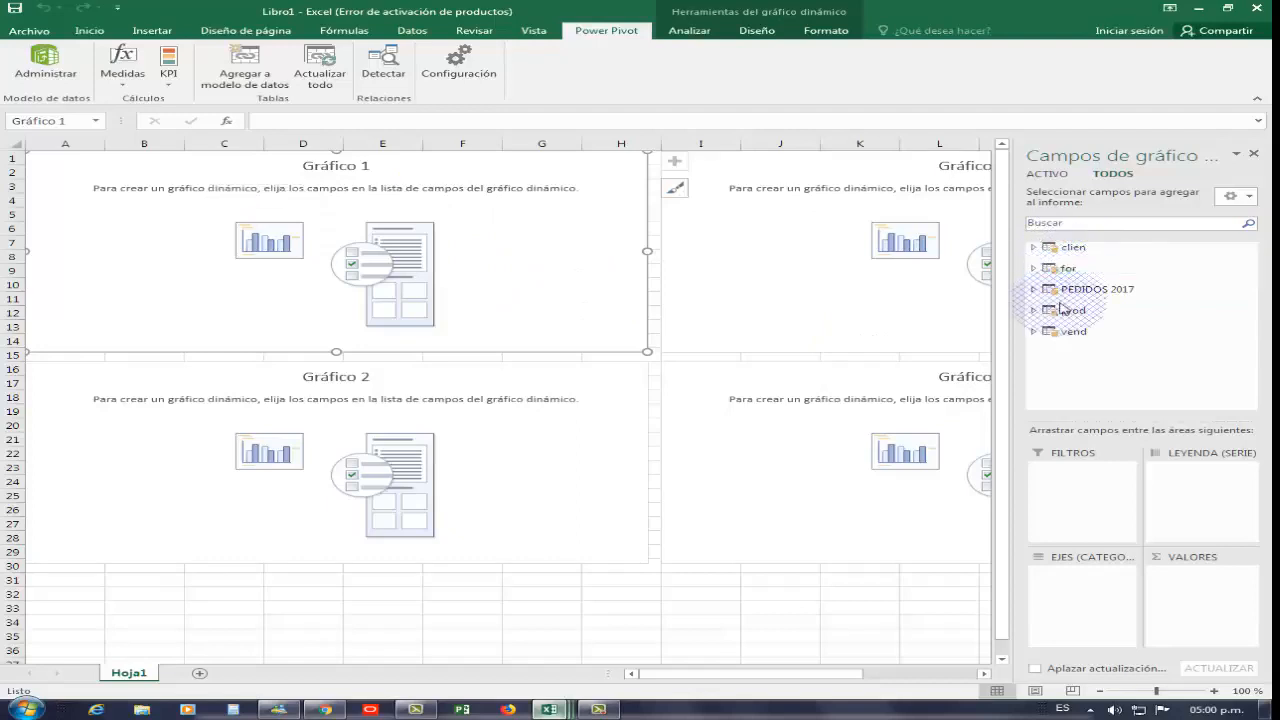
{"action": "left_click", "coordinate": [1058, 177]}
{"action": "left_click", "coordinate": [1113, 174]}
{"action": "left_click", "coordinate": [1136, 210]}
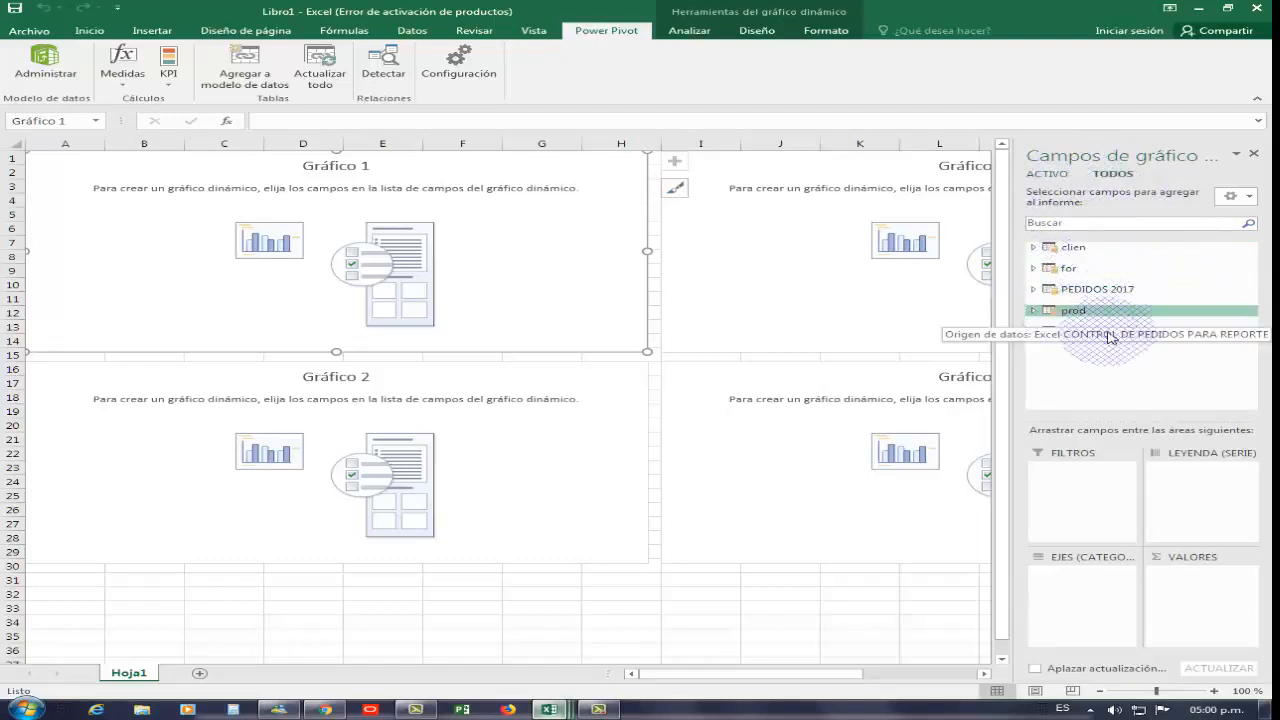
{"action": "left_click", "coordinate": [1034, 247]}
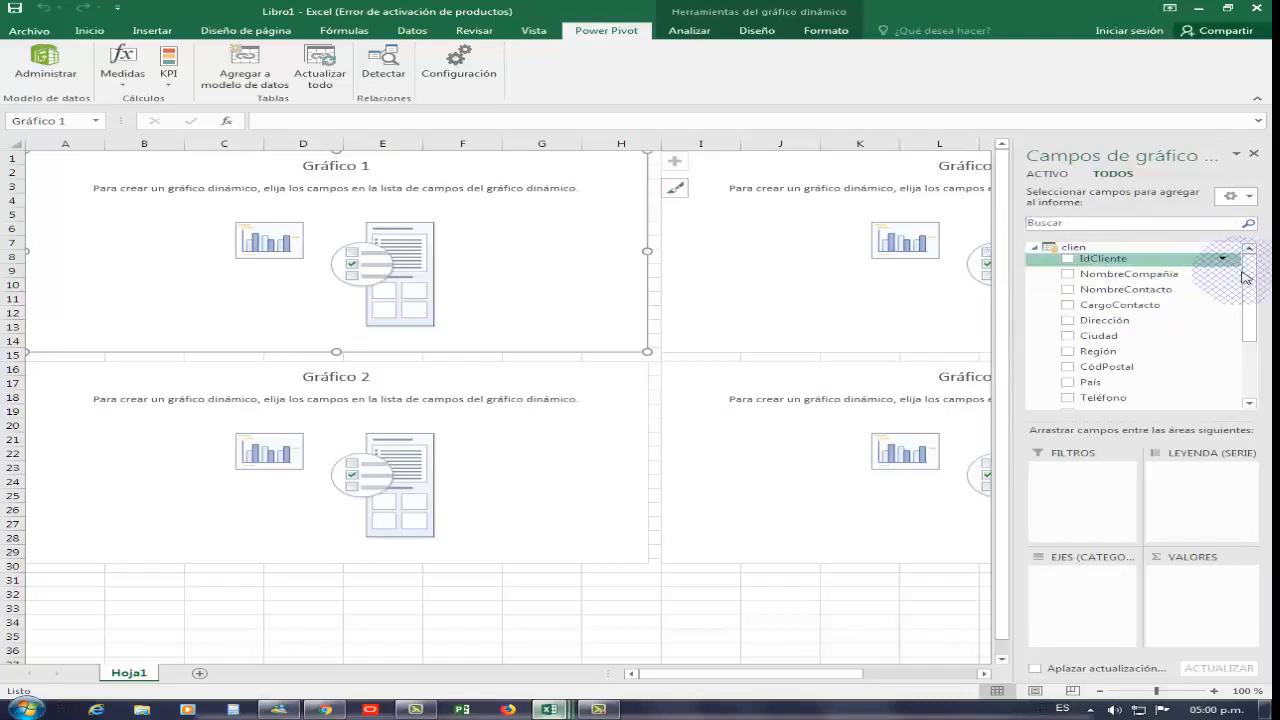
{"action": "left_click_drag", "start_coordinate": [1240, 262], "coordinate": [1244, 338]}
{"action": "left_click", "coordinate": [1034, 331]}
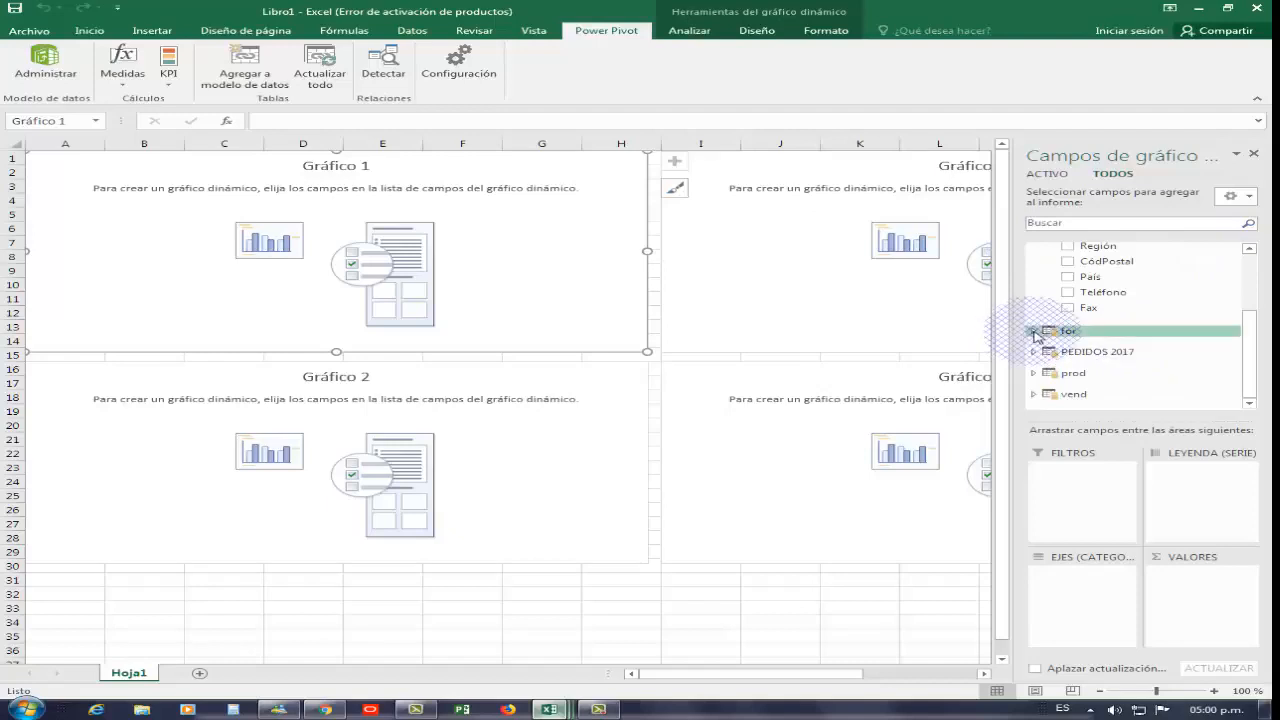
{"action": "left_click_drag", "start_coordinate": [1249, 336], "coordinate": [1240, 393]}
{"action": "left_click", "coordinate": [1033, 352]}
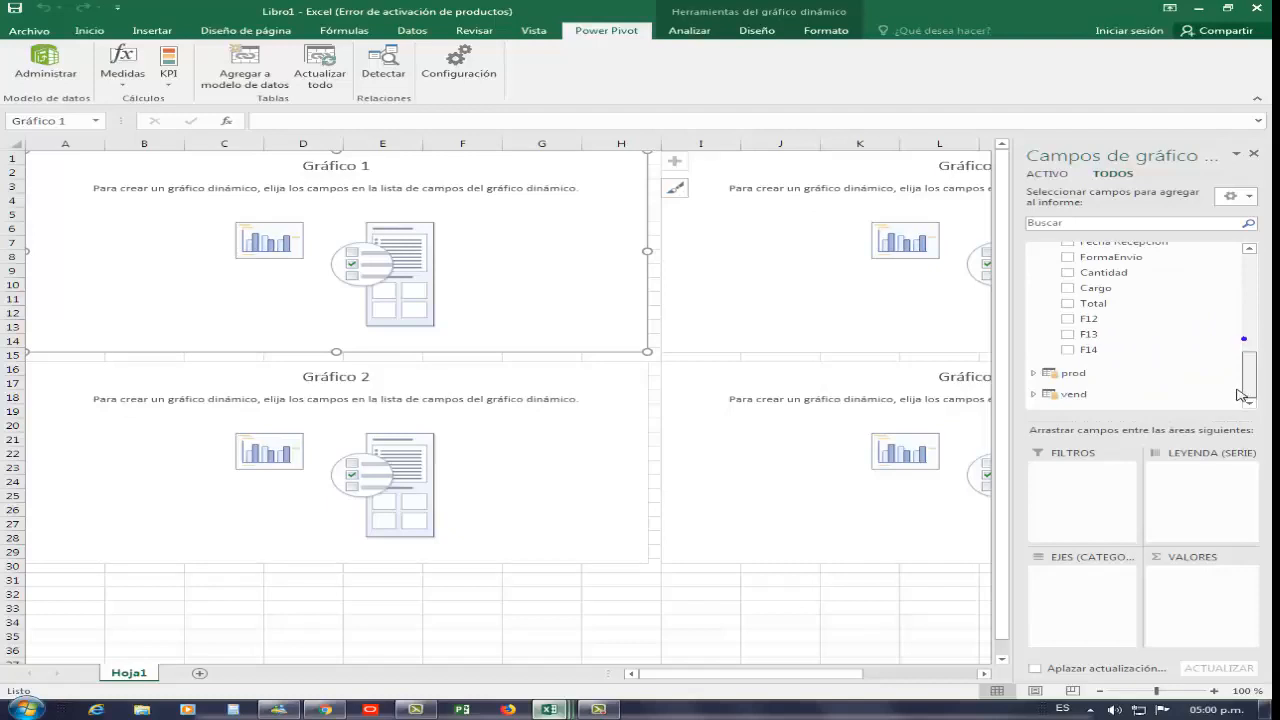
{"action": "left_click", "coordinate": [1034, 372]}
{"action": "left_click_drag", "start_coordinate": [1249, 372], "coordinate": [1255, 250]}
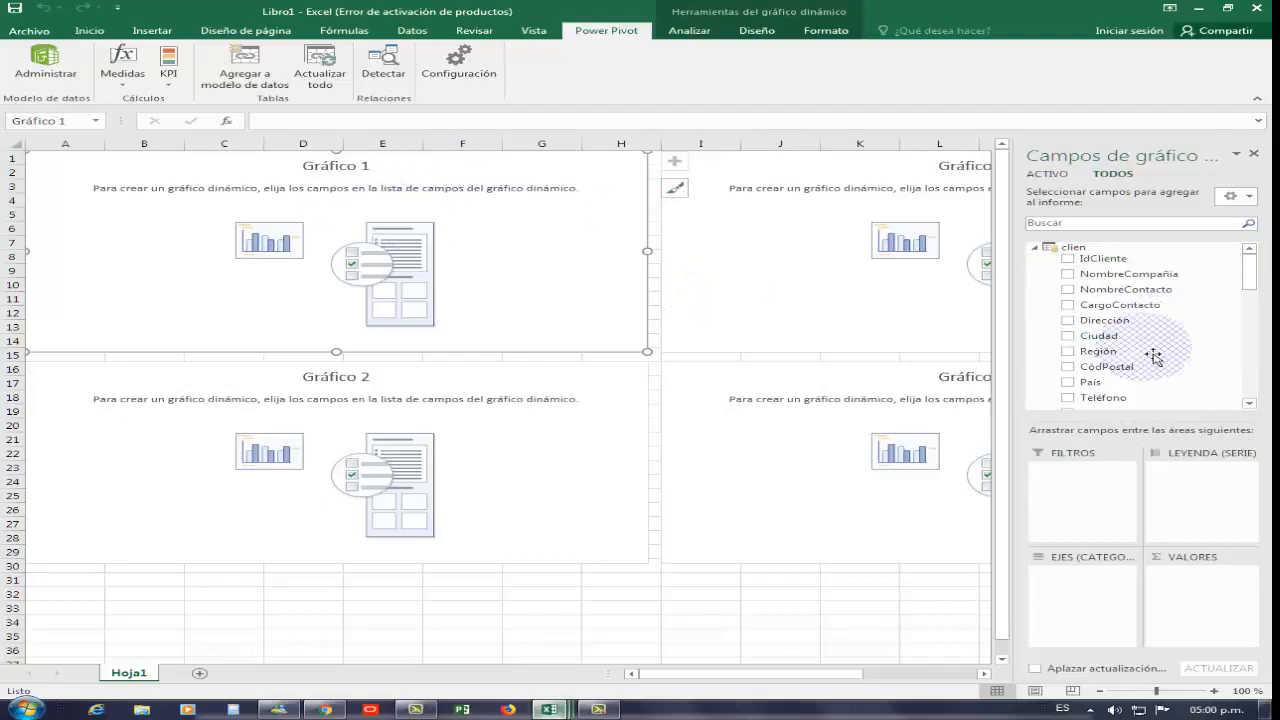
Build Gráfico 1 with País from clien on the axis and Cantidad from PEDIDOS 2017 as values
{"action": "left_click", "coordinate": [875, 199]}
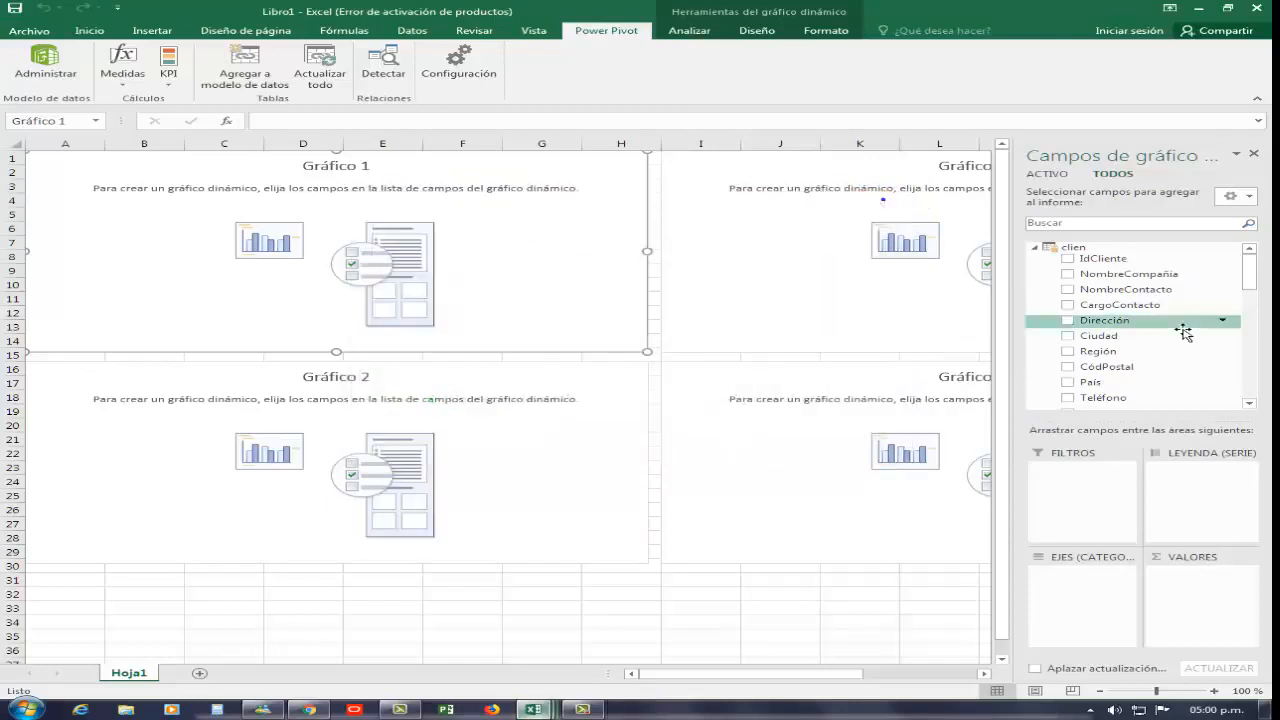
{"action": "left_click_drag", "start_coordinate": [1106, 393], "coordinate": [433, 251]}
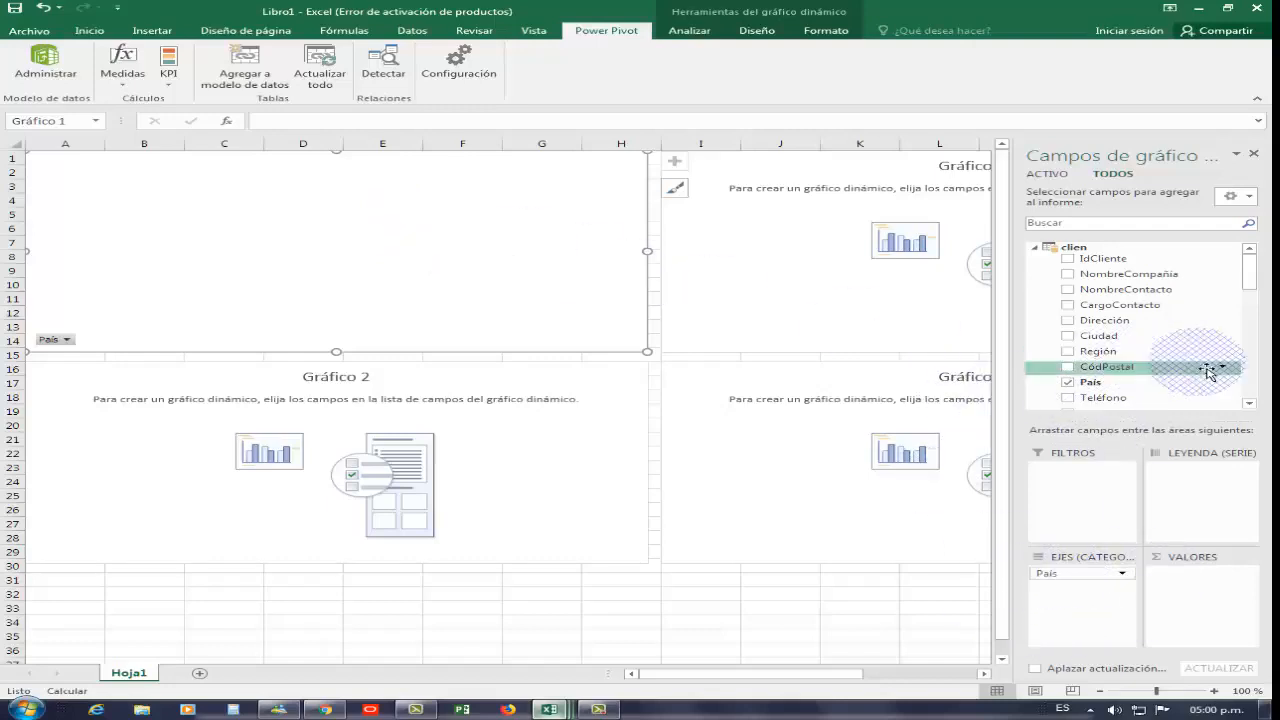
{"action": "left_click", "coordinate": [1036, 249]}
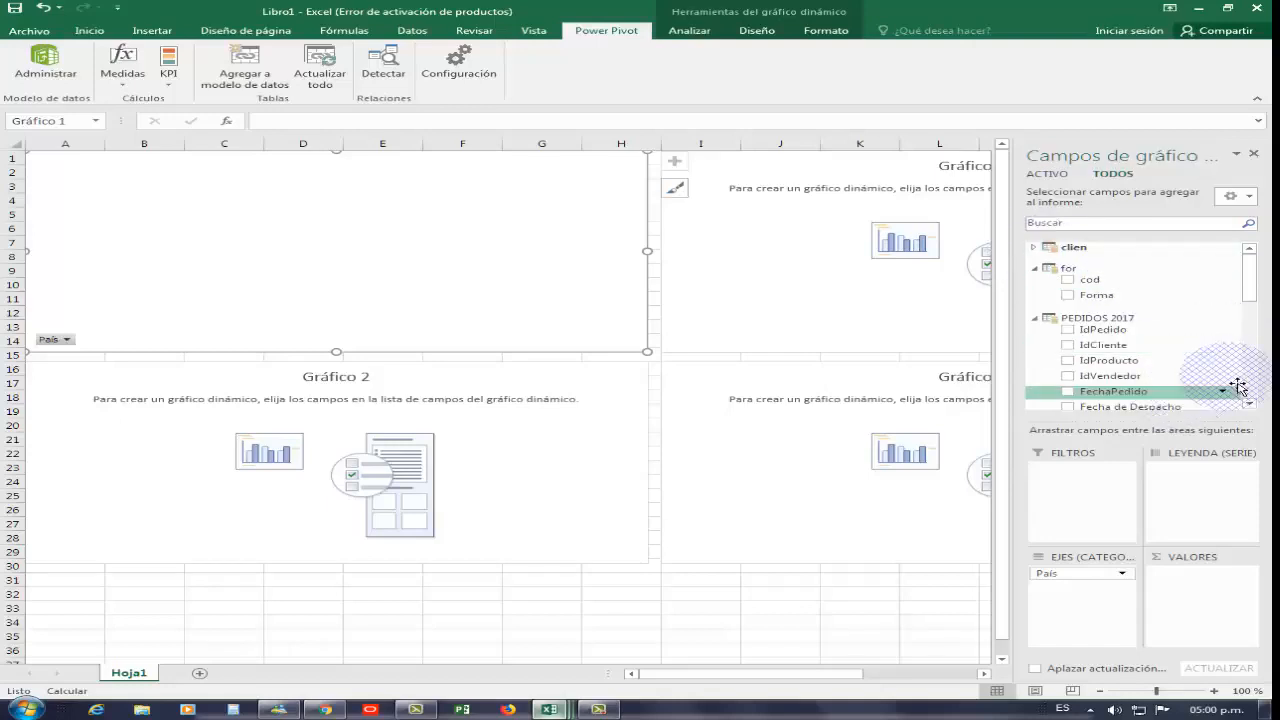
{"action": "left_click_drag", "start_coordinate": [1249, 283], "coordinate": [1206, 323]}
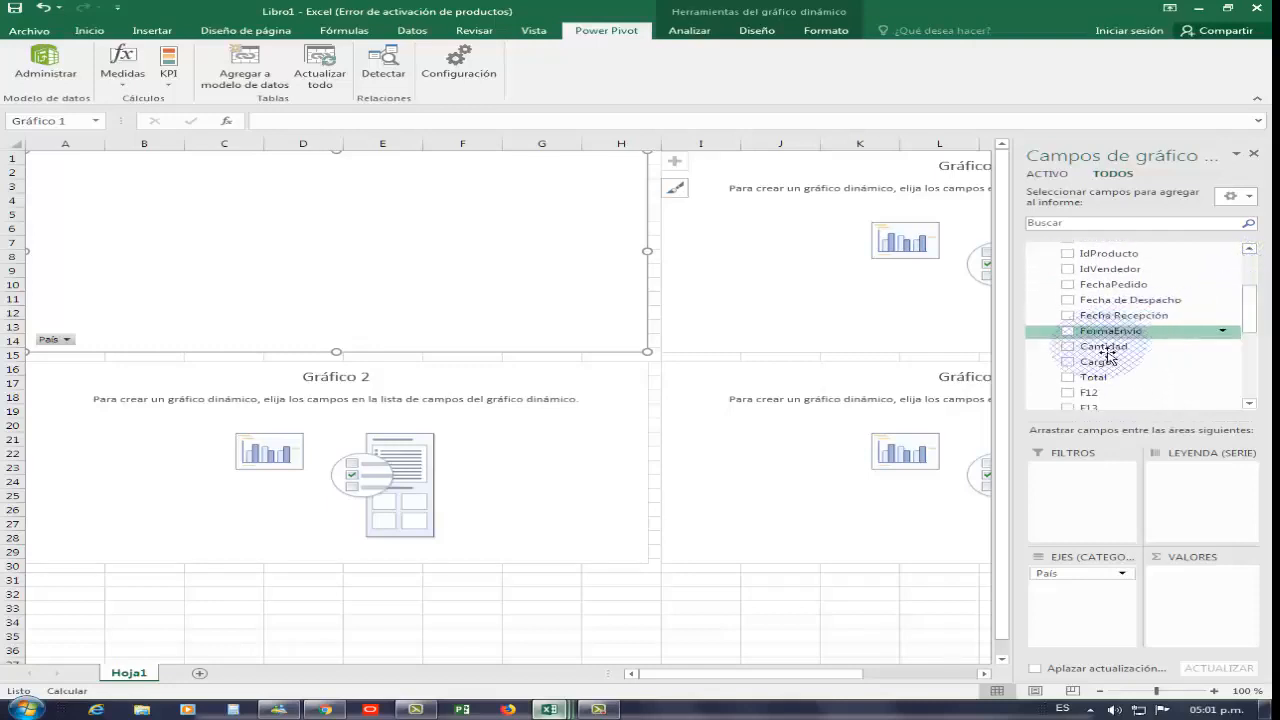
{"action": "left_click_drag", "start_coordinate": [1103, 347], "coordinate": [1230, 512]}
{"action": "left_click_drag", "start_coordinate": [1217, 587], "coordinate": [1215, 586]}
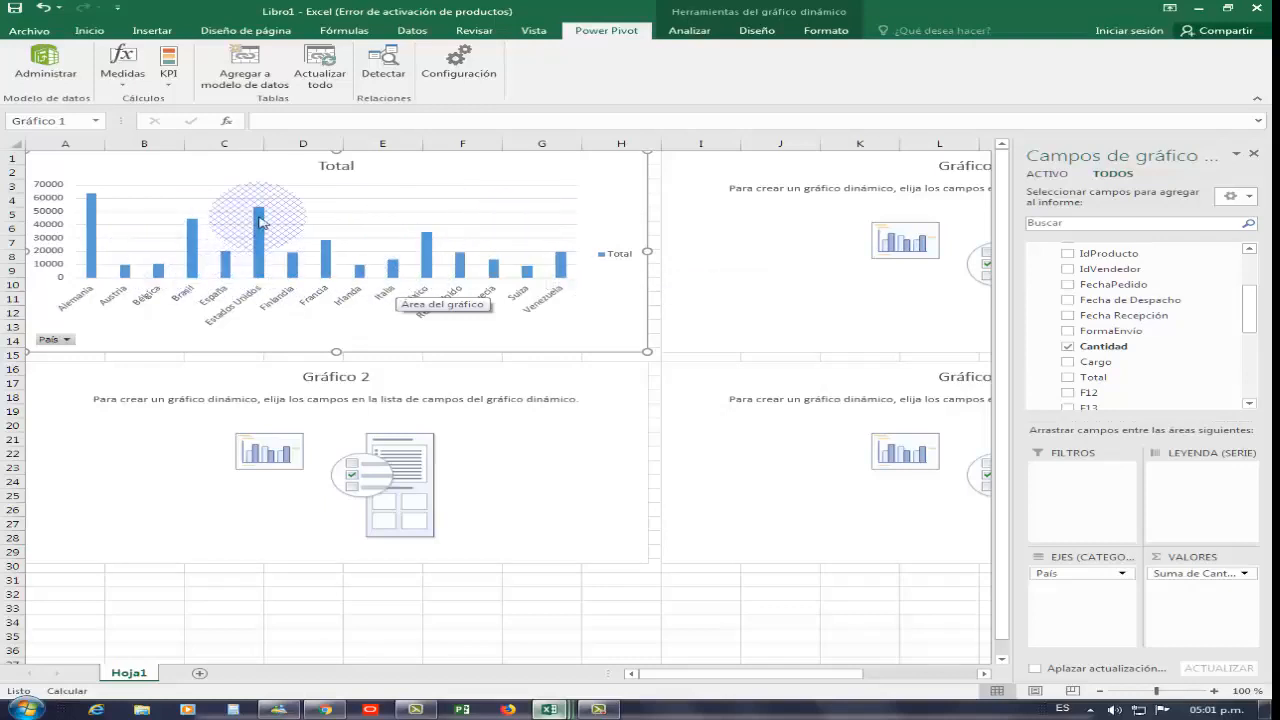
Add Total from PEDIDOS 2017 to the chart's values as a second series
{"action": "mouse_move", "coordinate": [263, 215]}
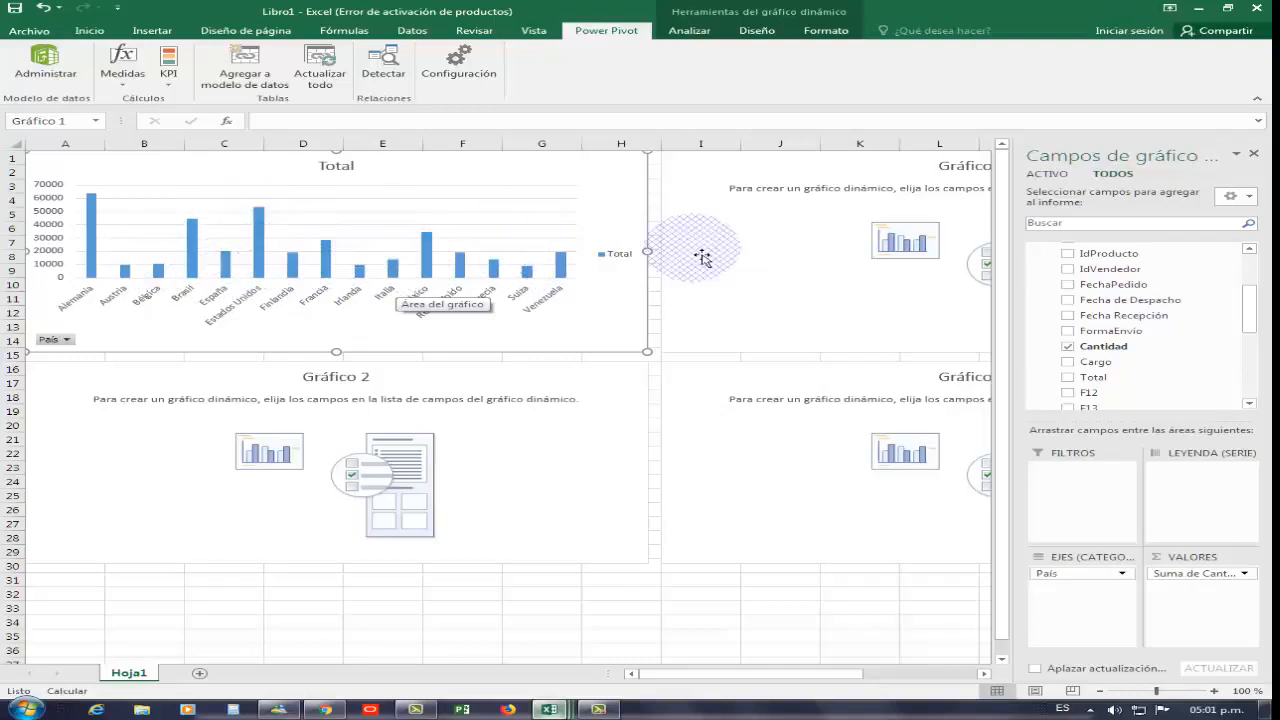
{"action": "mouse_move", "coordinate": [1248, 310]}
{"action": "left_mouse_down"}
{"action": "mouse_move", "coordinate": [1247, 285]}
{"action": "mouse_move", "coordinate": [1244, 308]}
{"action": "left_mouse_up"}
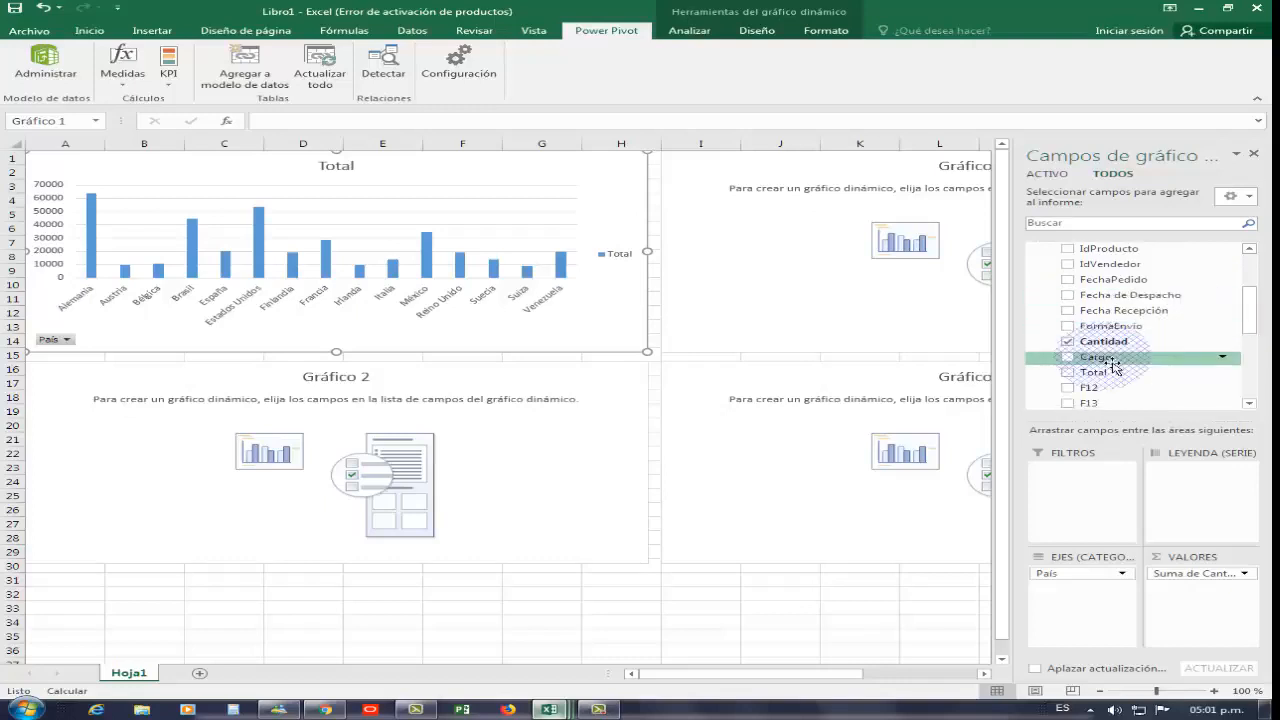
{"action": "left_click_drag", "start_coordinate": [1097, 376], "coordinate": [1222, 599]}
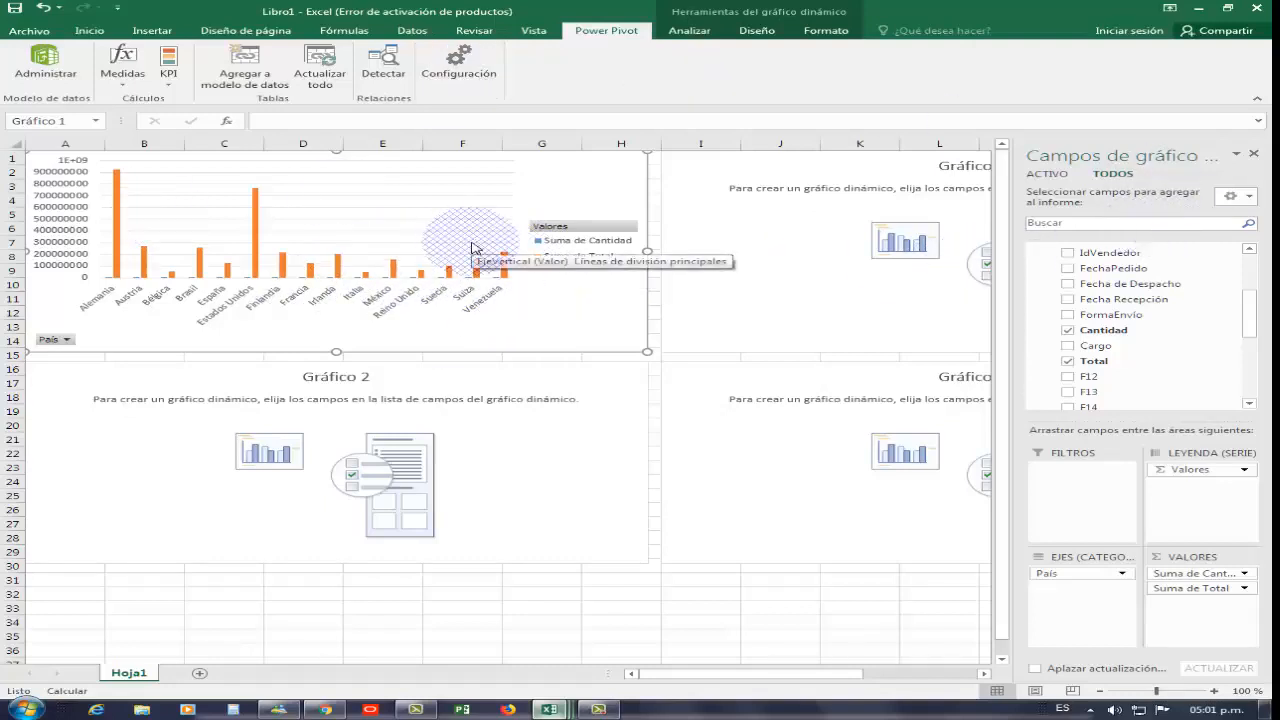
Change the chart to a combo of clustered columns with the Total line on a secondary axis
{"action": "left_click", "coordinate": [759, 31]}
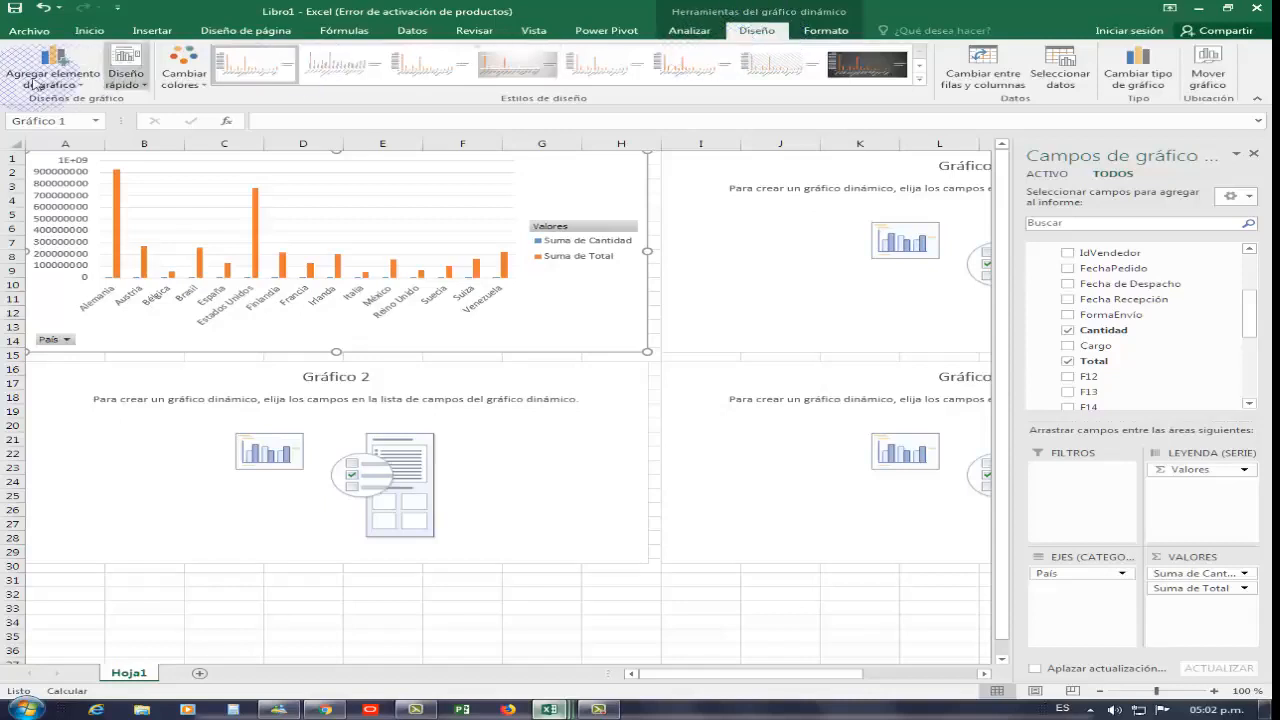
{"action": "left_click", "coordinate": [1145, 77]}
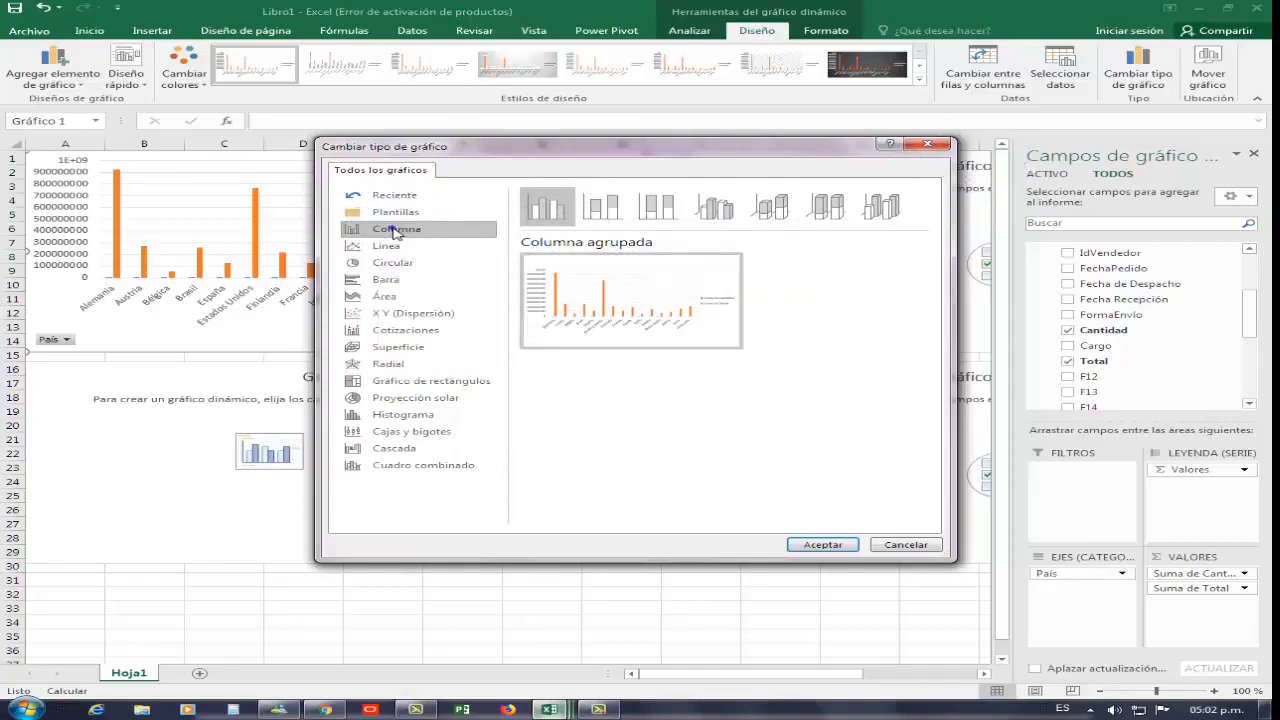
{"action": "left_click", "coordinate": [524, 328]}
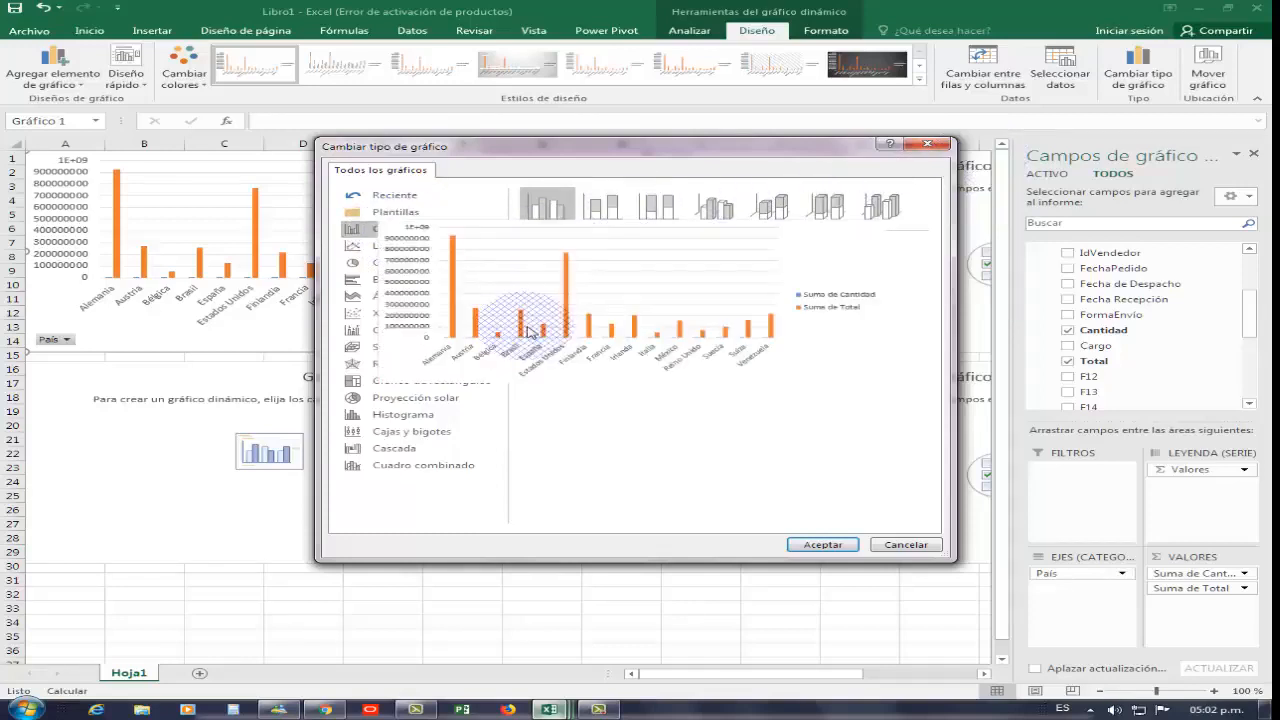
{"action": "left_click", "coordinate": [415, 467]}
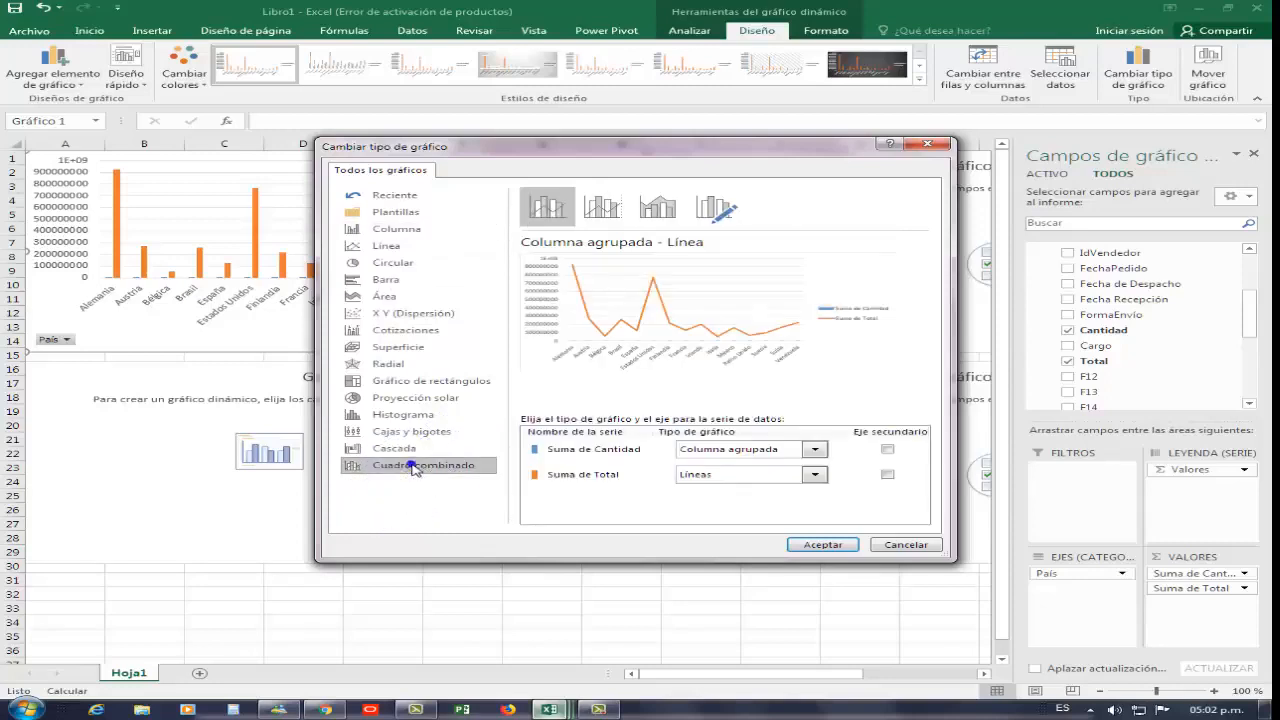
{"action": "left_click", "coordinate": [603, 208]}
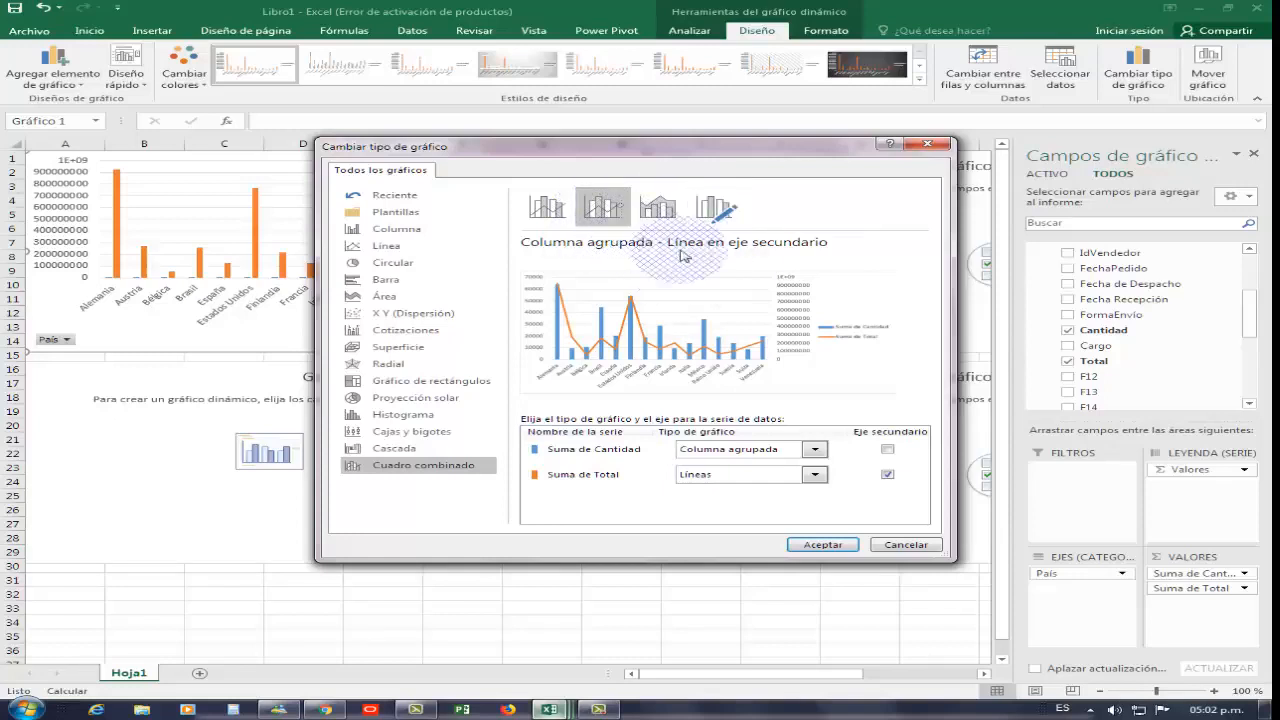
{"action": "left_click", "coordinate": [822, 545]}
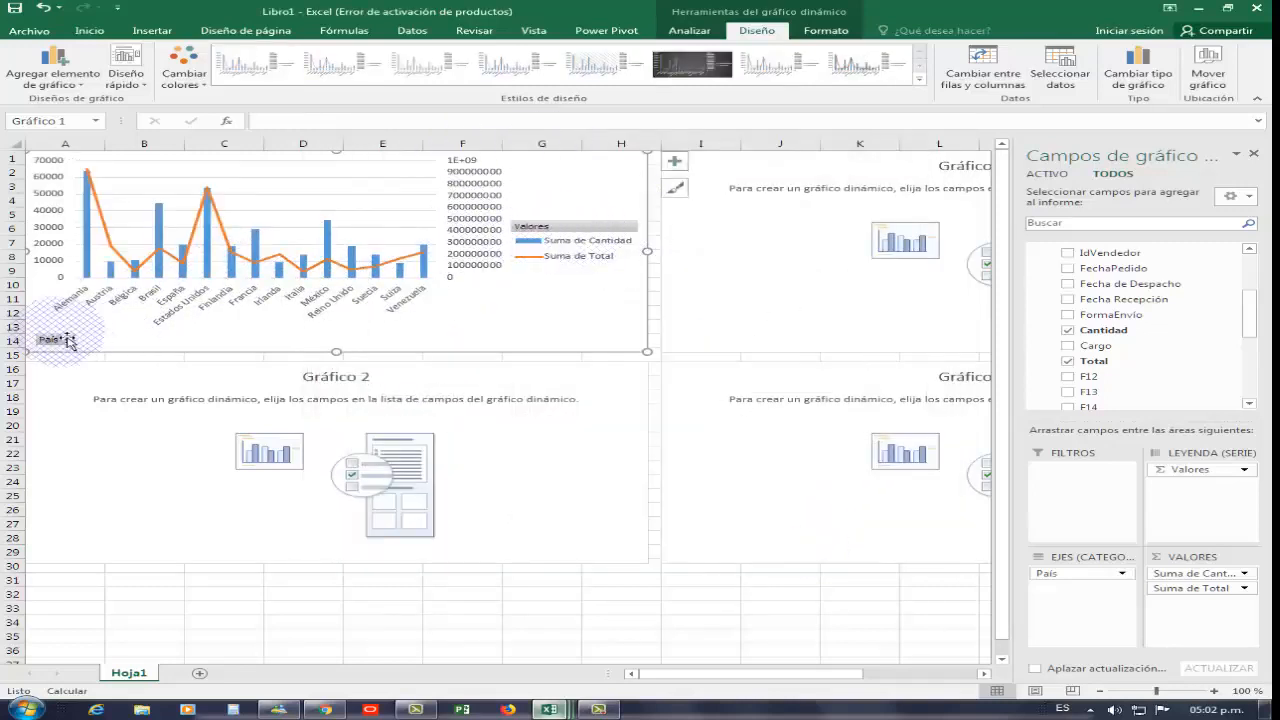
Hide all field buttons on the chart and apply a dark chart style
{"action": "right_click", "coordinate": [561, 226]}
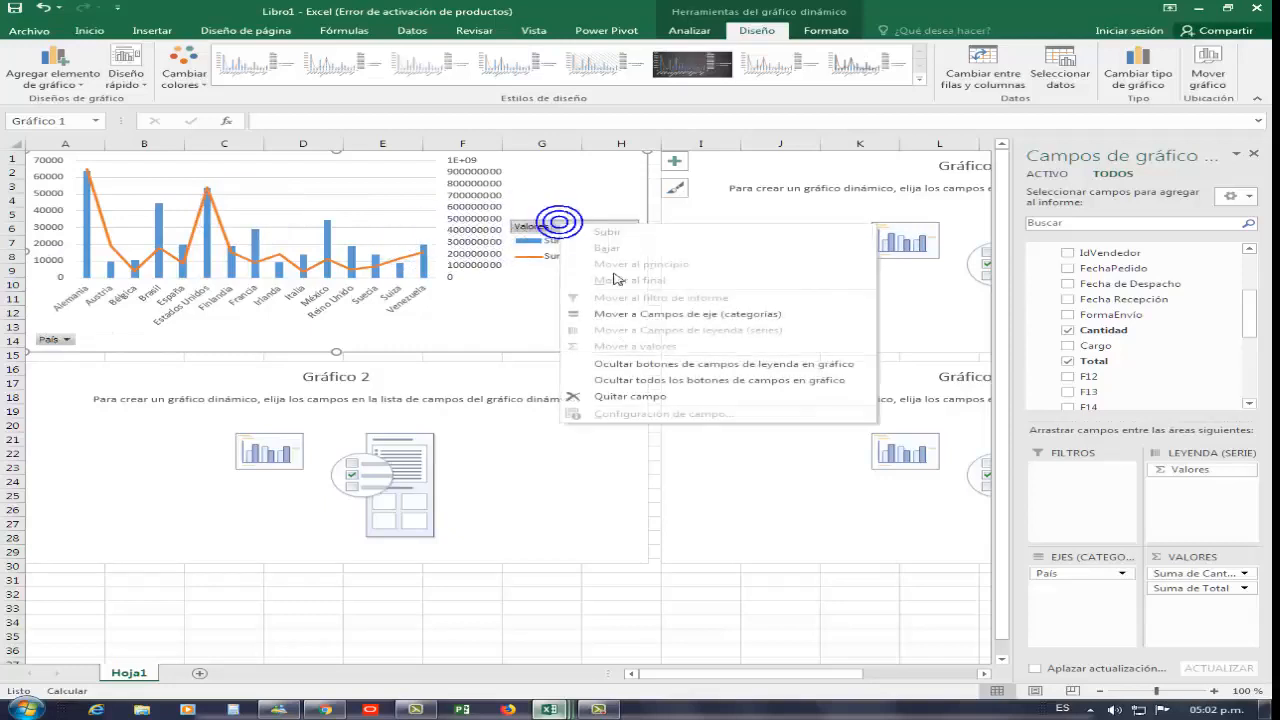
{"action": "left_click", "coordinate": [665, 376]}
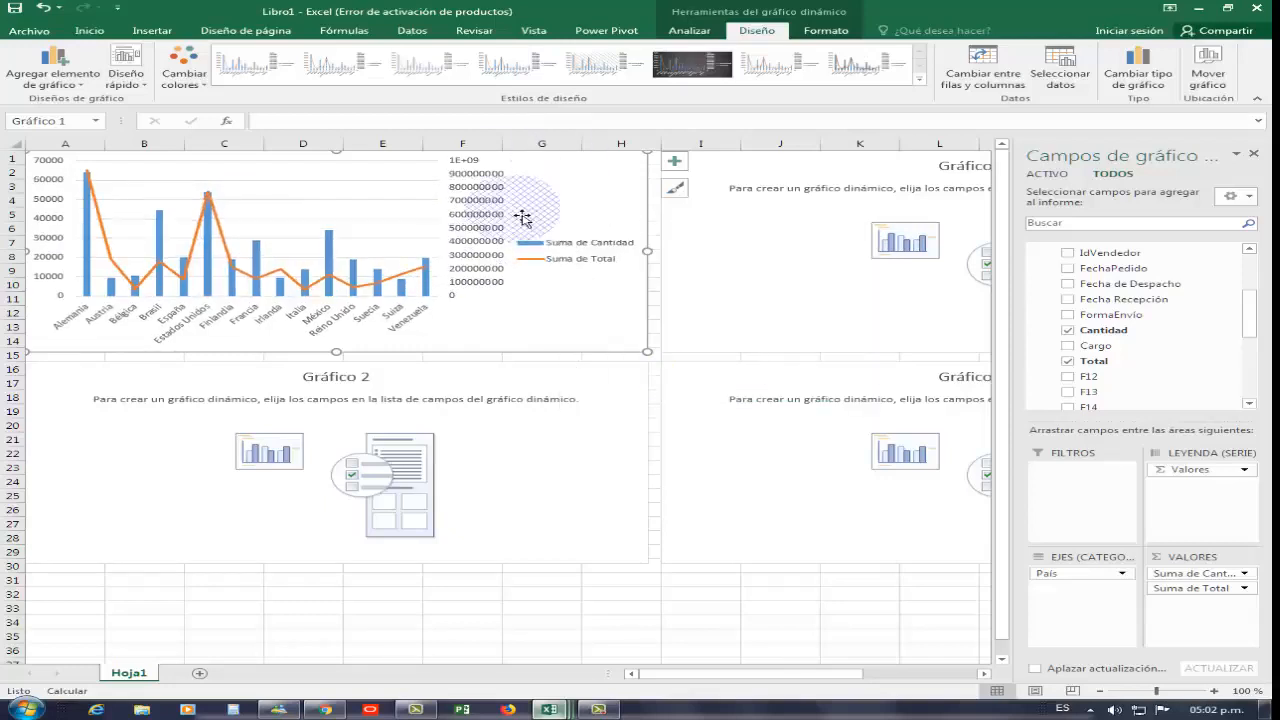
{"action": "left_click", "coordinate": [676, 72]}
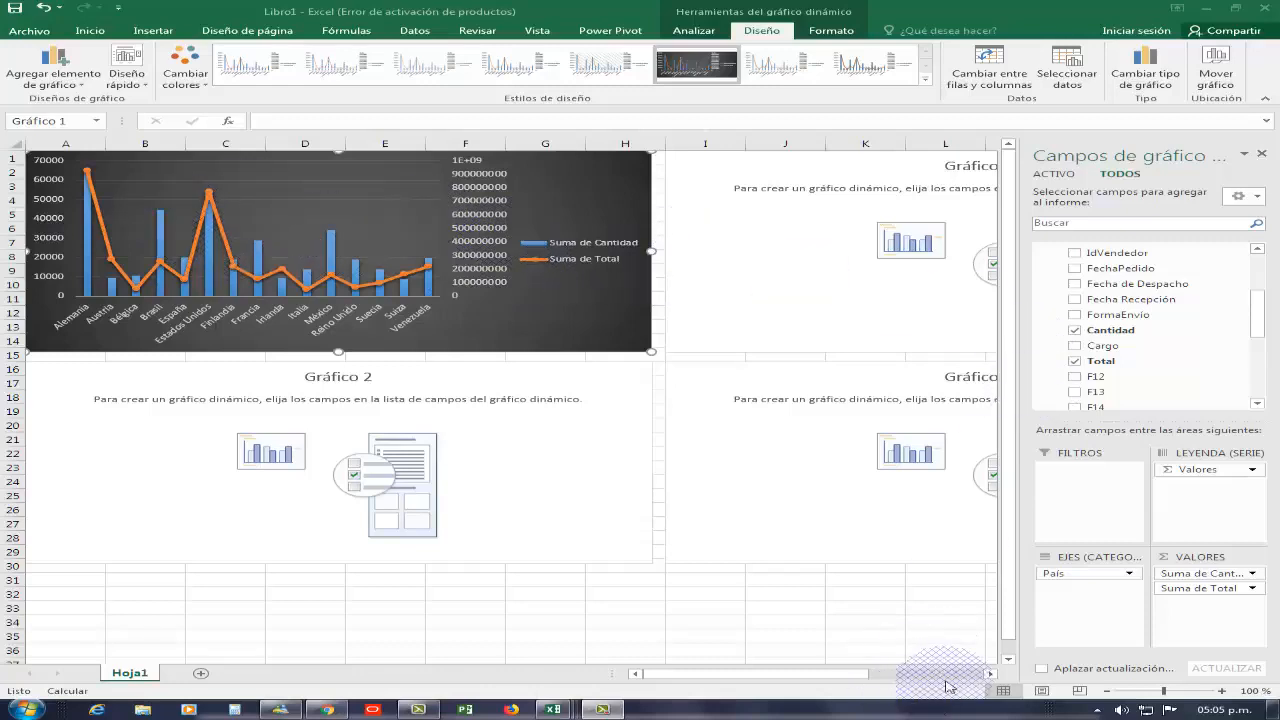
Add Nombre Vendedor from the vend table to the axis of Gráfico 3
{"action": "left_click", "coordinate": [991, 678]}
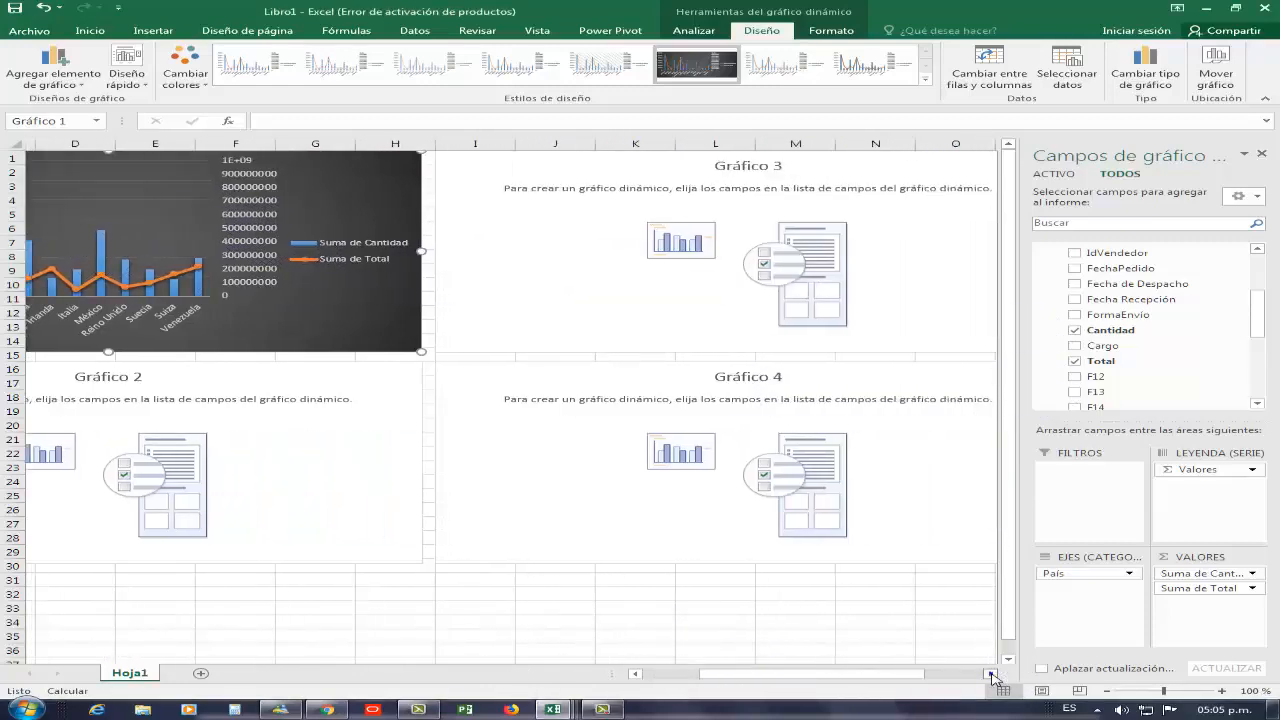
{"action": "left_click", "coordinate": [991, 676]}
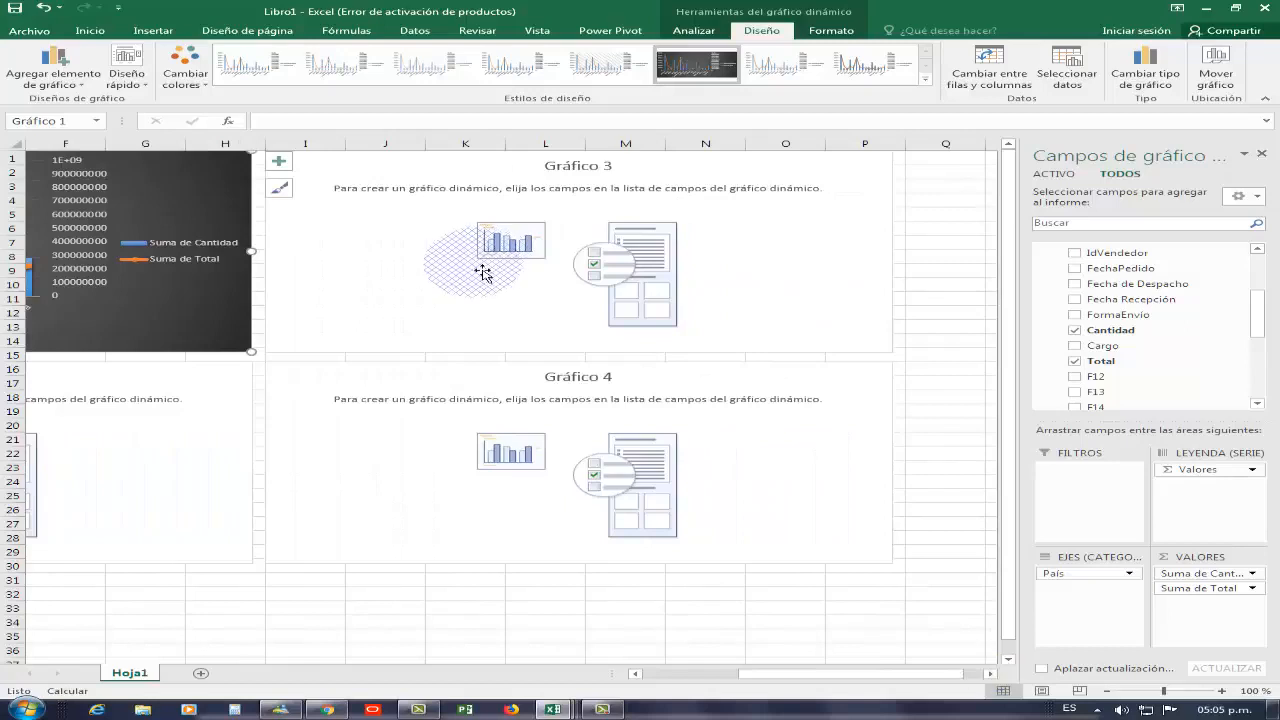
{"action": "left_click", "coordinate": [446, 285]}
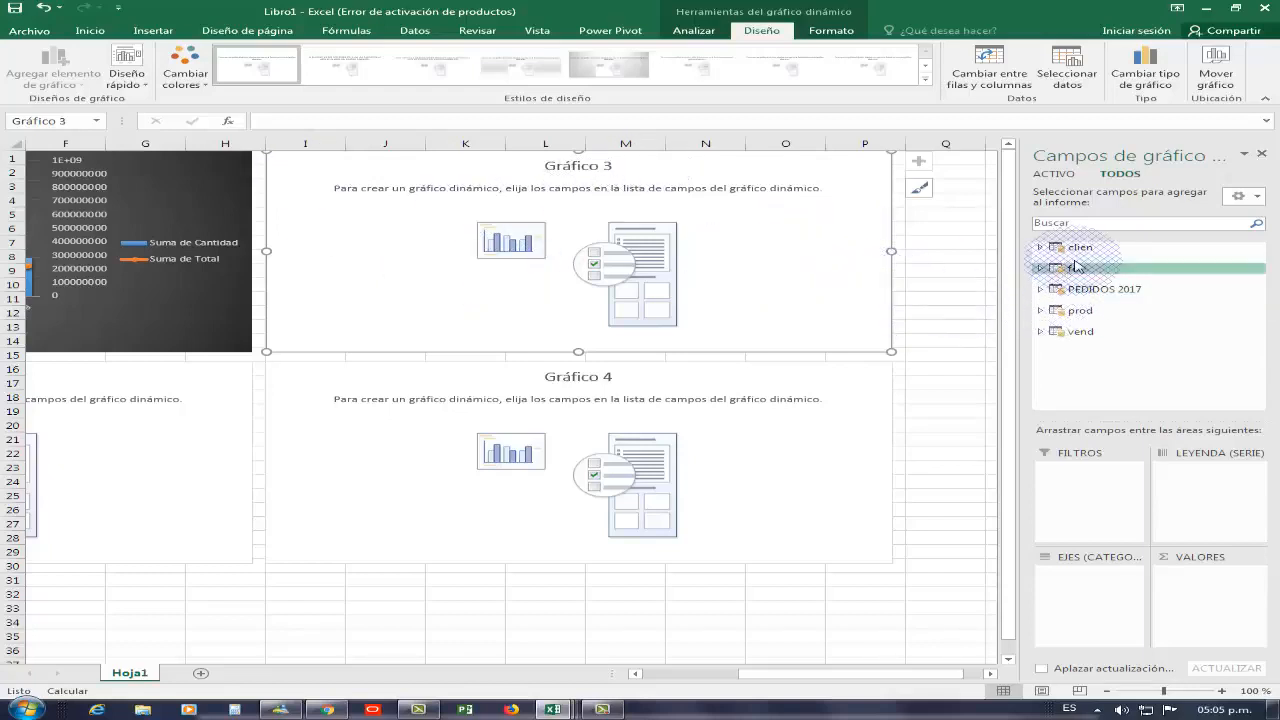
{"action": "left_click", "coordinate": [1041, 332]}
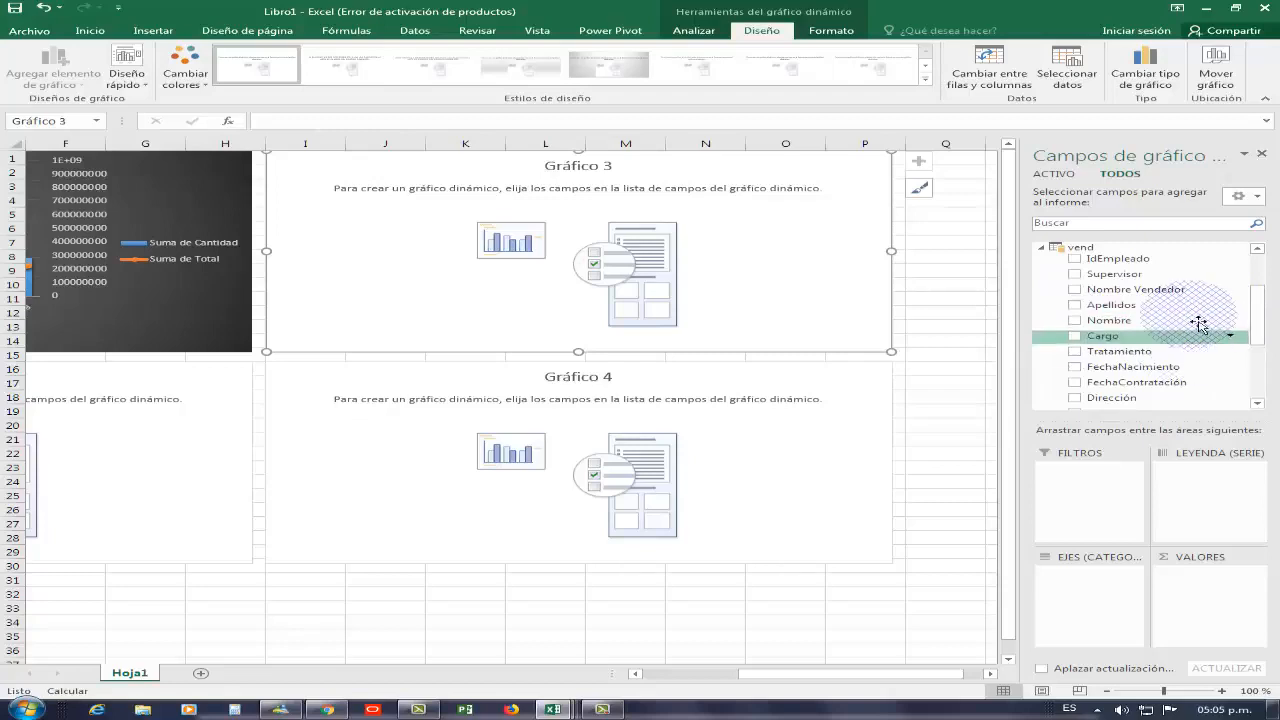
{"action": "left_click", "coordinate": [1074, 290]}
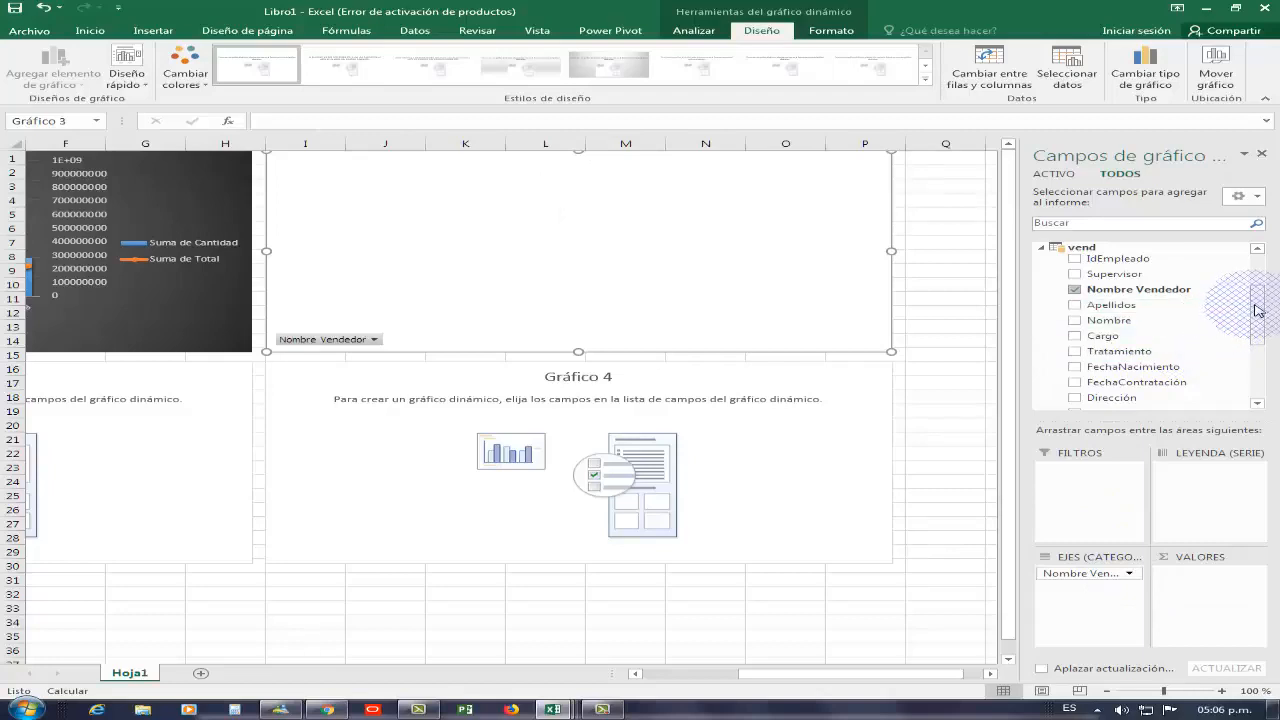
Add Total from the PEDIDOS 2017 table to the values of Gráfico 3
{"action": "left_click_drag", "start_coordinate": [1258, 311], "coordinate": [1249, 277]}
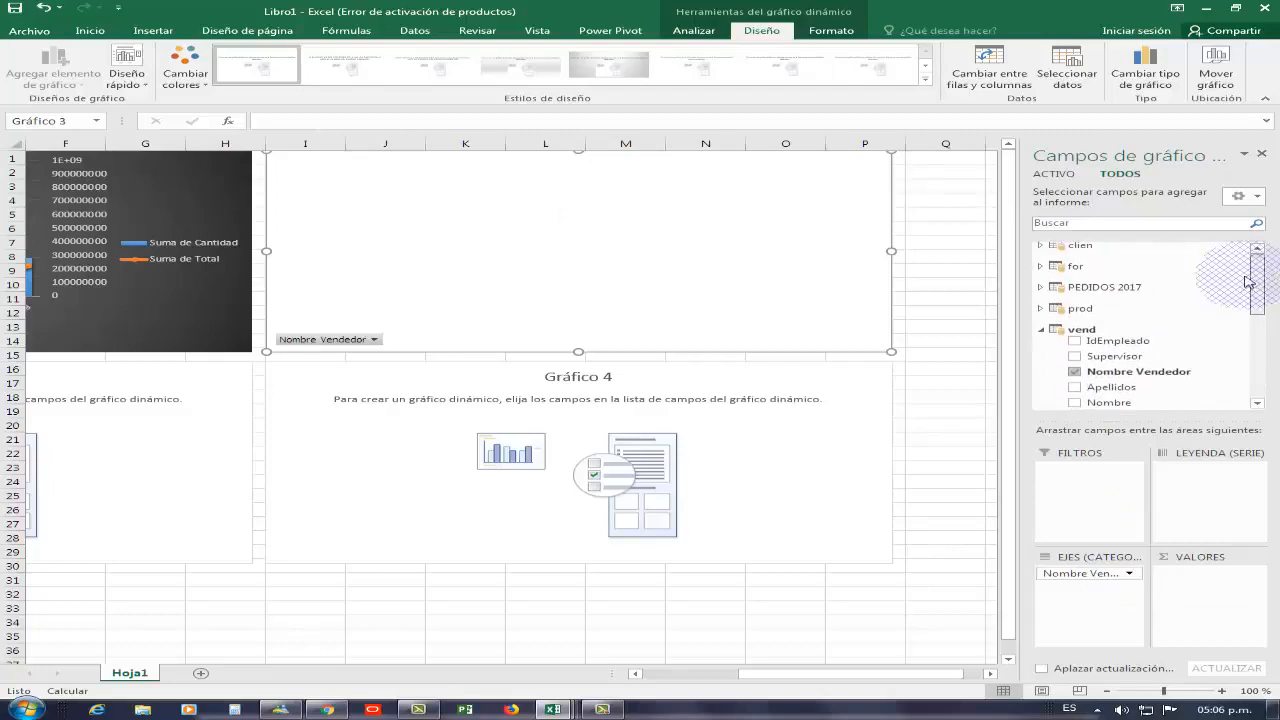
{"action": "left_click", "coordinate": [1041, 288]}
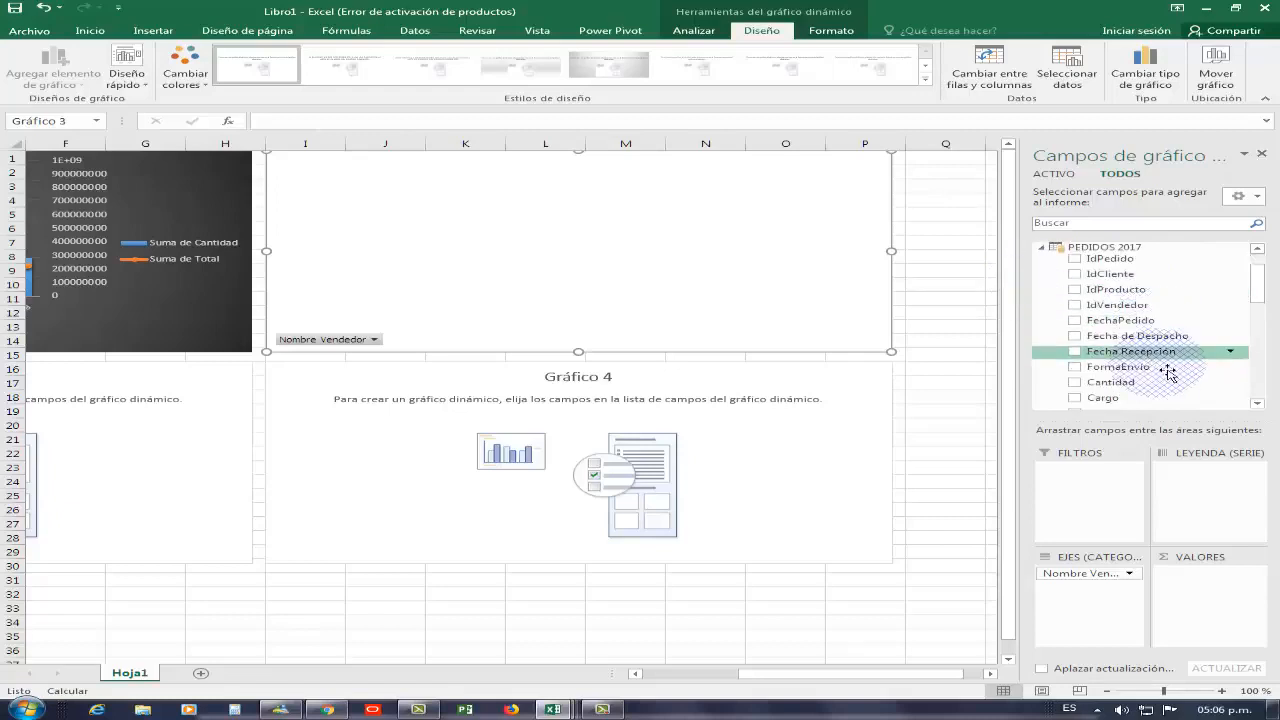
{"action": "left_click_drag", "start_coordinate": [1257, 285], "coordinate": [1257, 302]}
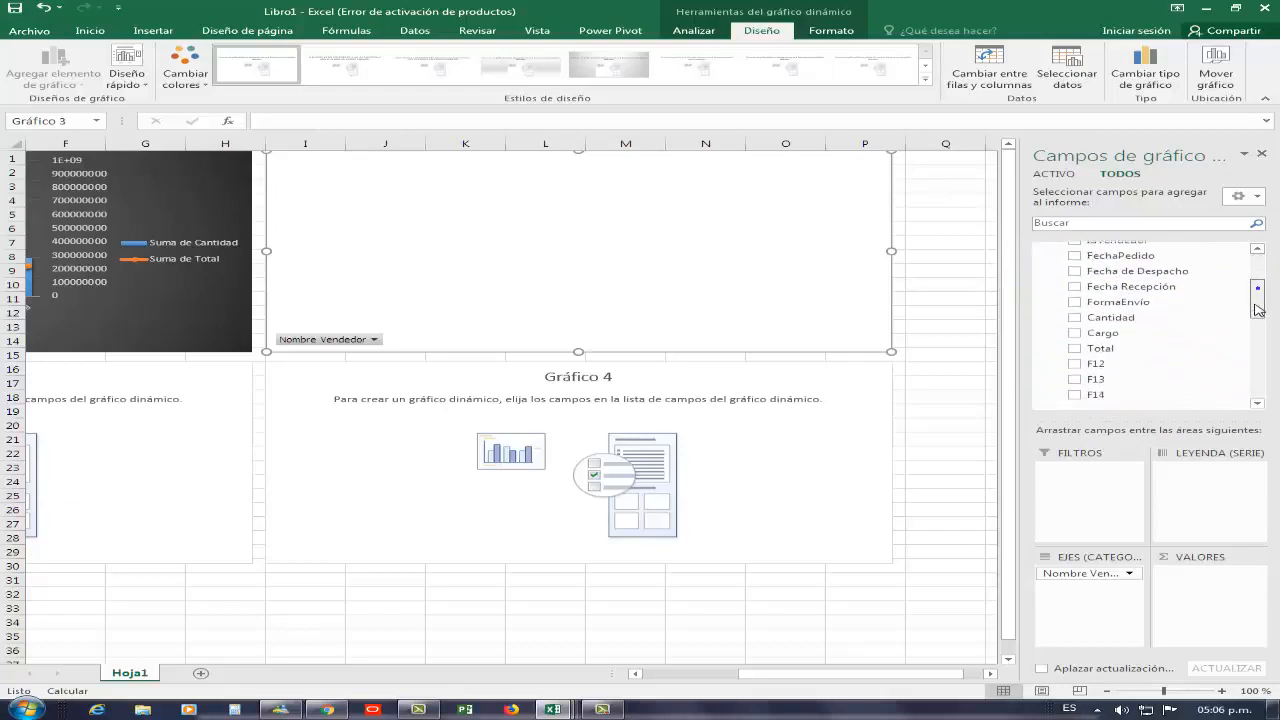
{"action": "left_click", "coordinate": [1077, 349]}
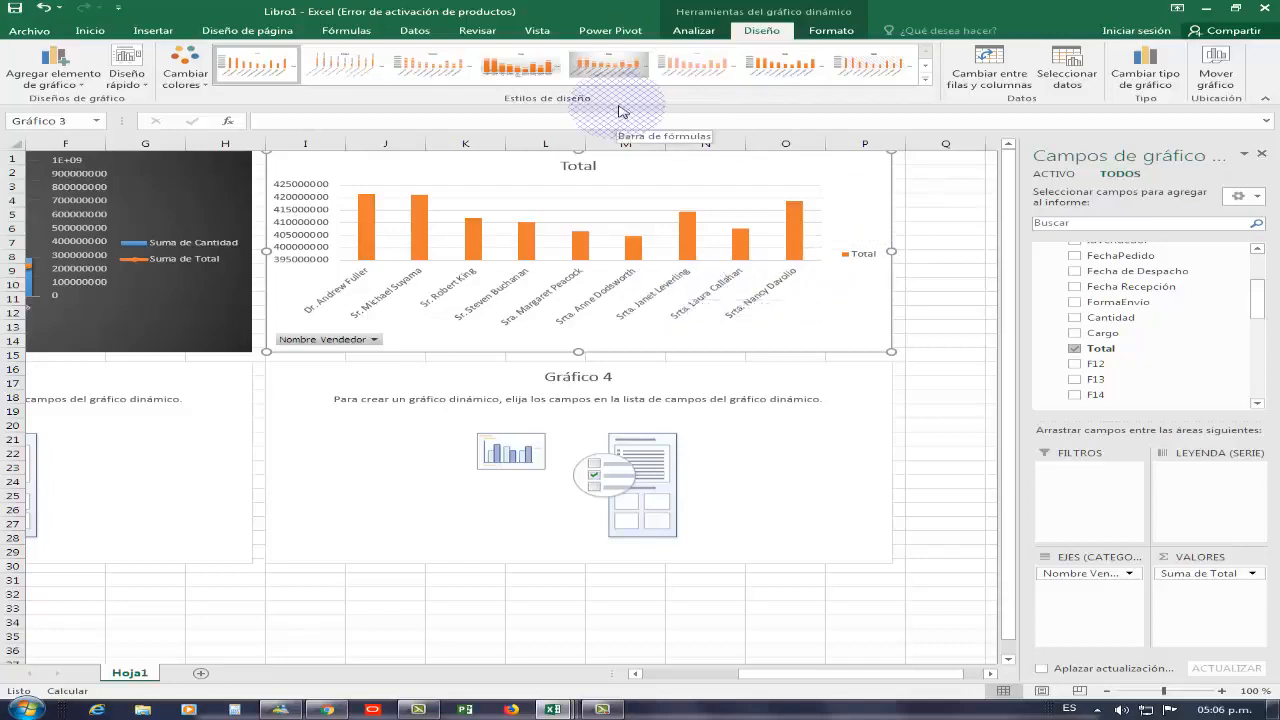
Change Gráfico 3 to a pie-of-pie chart
{"action": "left_click", "coordinate": [1160, 76]}
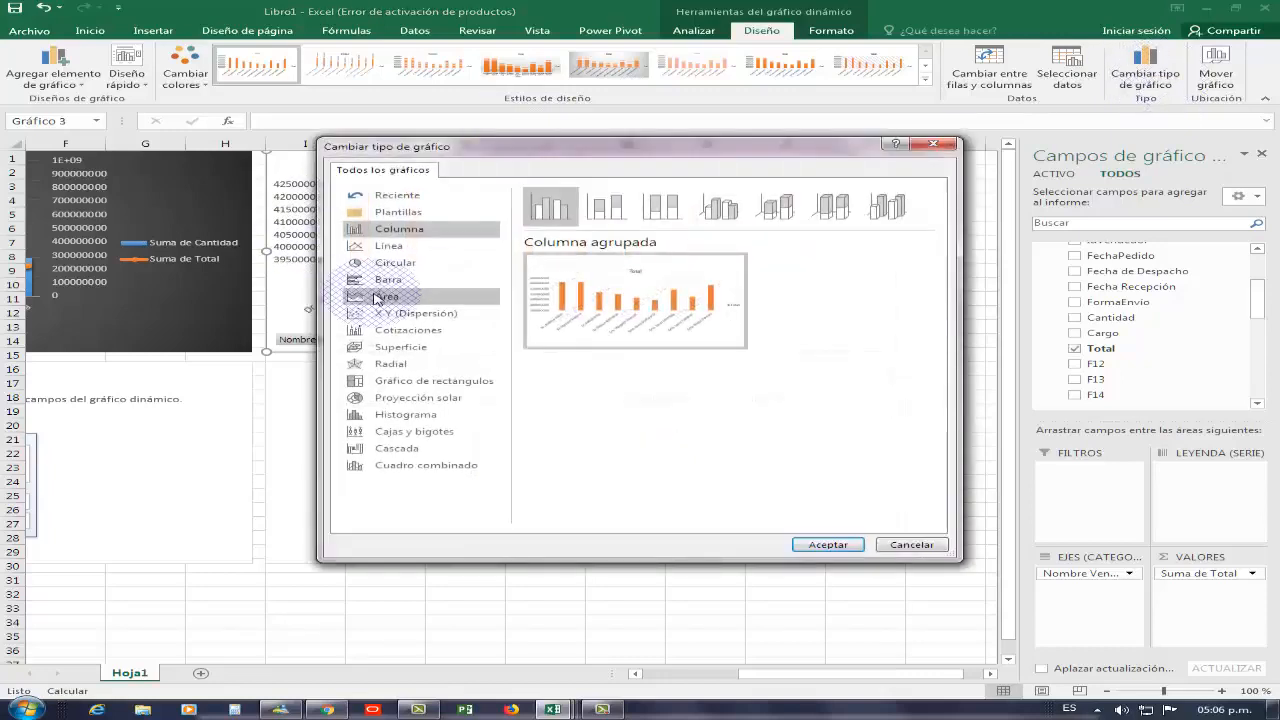
{"action": "left_click", "coordinate": [405, 264]}
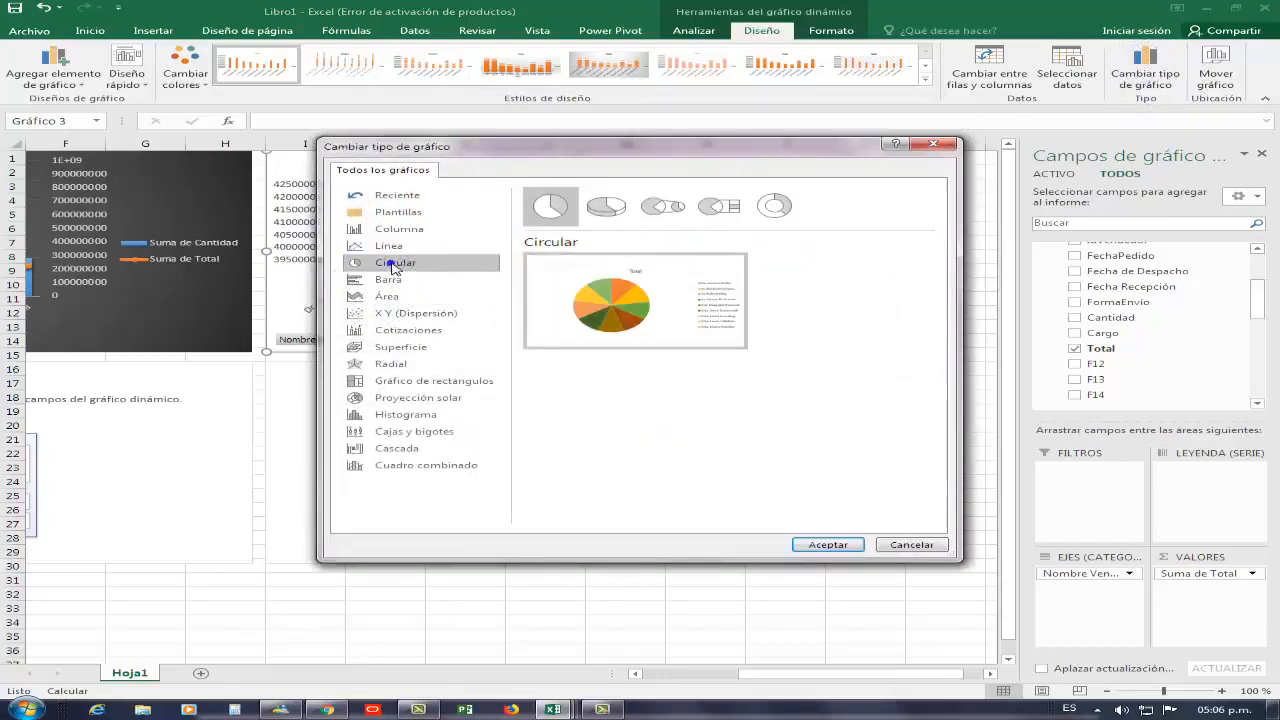
{"action": "left_click", "coordinate": [855, 545]}
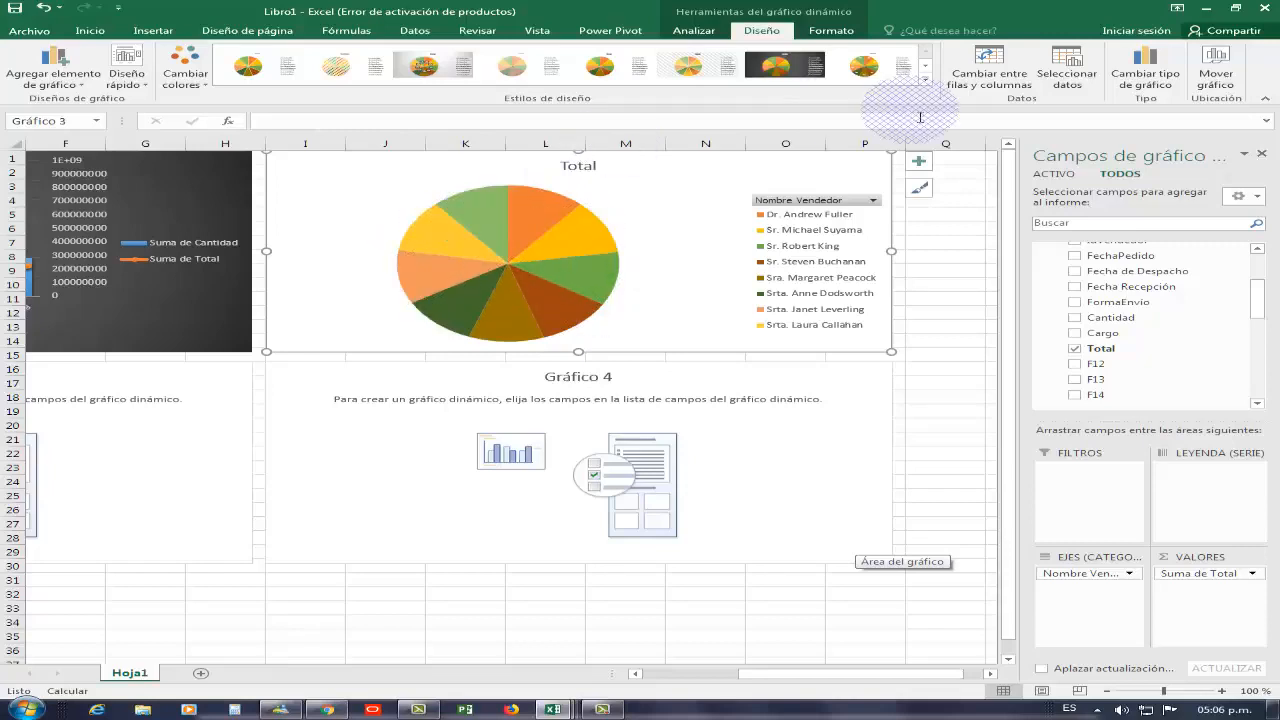
{"action": "left_click", "coordinate": [1120, 82]}
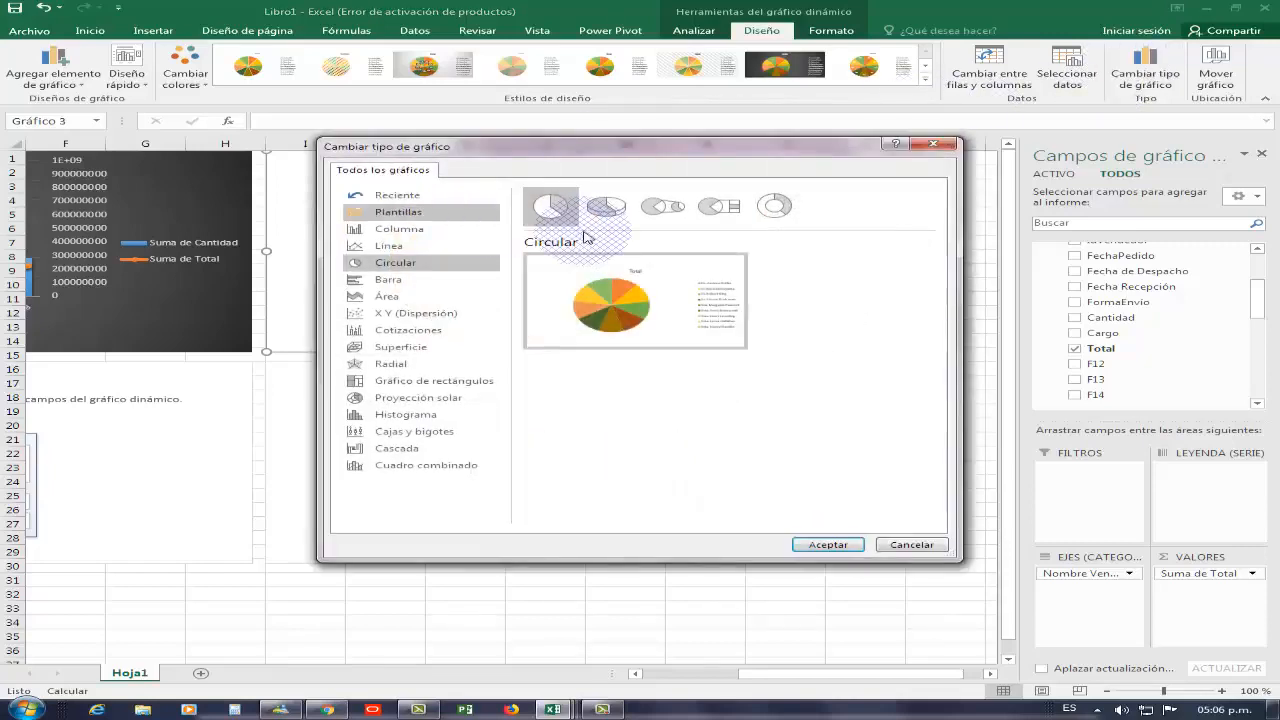
{"action": "left_click", "coordinate": [643, 211]}
{"action": "left_click", "coordinate": [812, 545]}
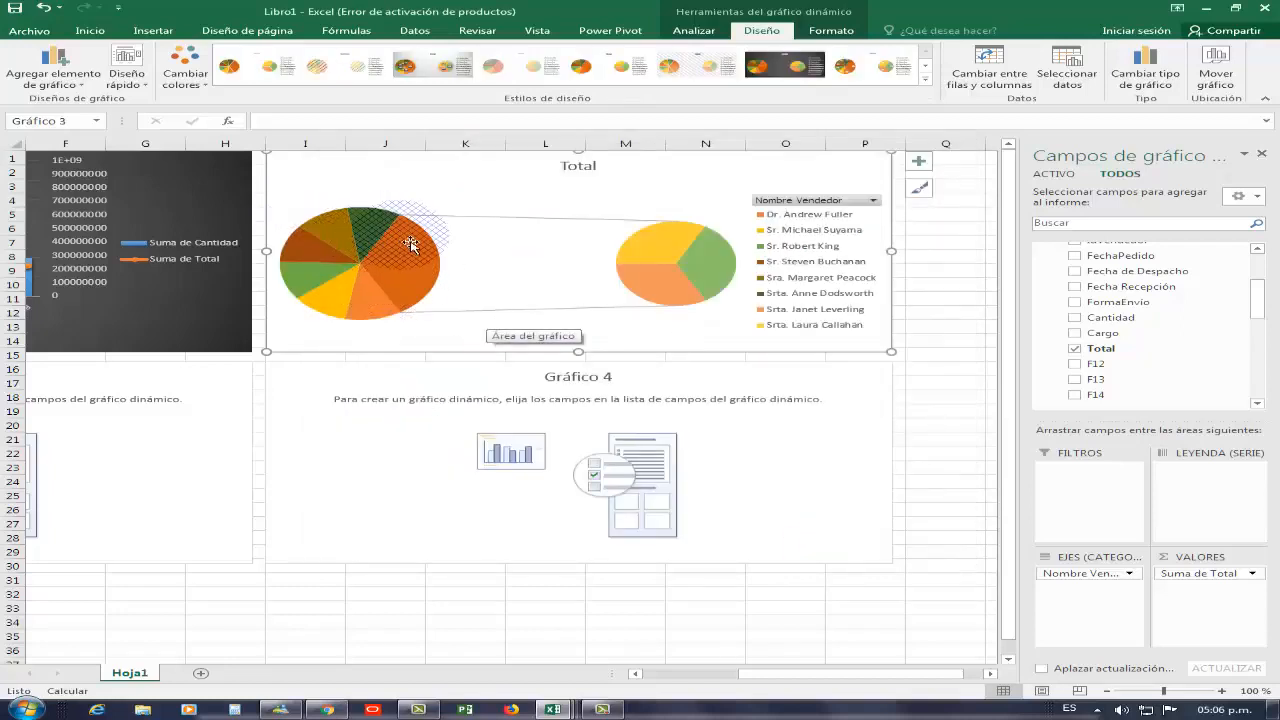
Apply a dark chart style to the pie-of-pie chart and hide its legend field button
{"action": "mouse_move", "coordinate": [410, 244]}
{"action": "left_mouse_down"}
{"action": "mouse_move", "coordinate": [410, 290]}
{"action": "mouse_move", "coordinate": [706, 274]}
{"action": "mouse_move", "coordinate": [678, 266]}
{"action": "mouse_move", "coordinate": [681, 166]}
{"action": "mouse_move", "coordinate": [767, 82]}
{"action": "left_mouse_up"}
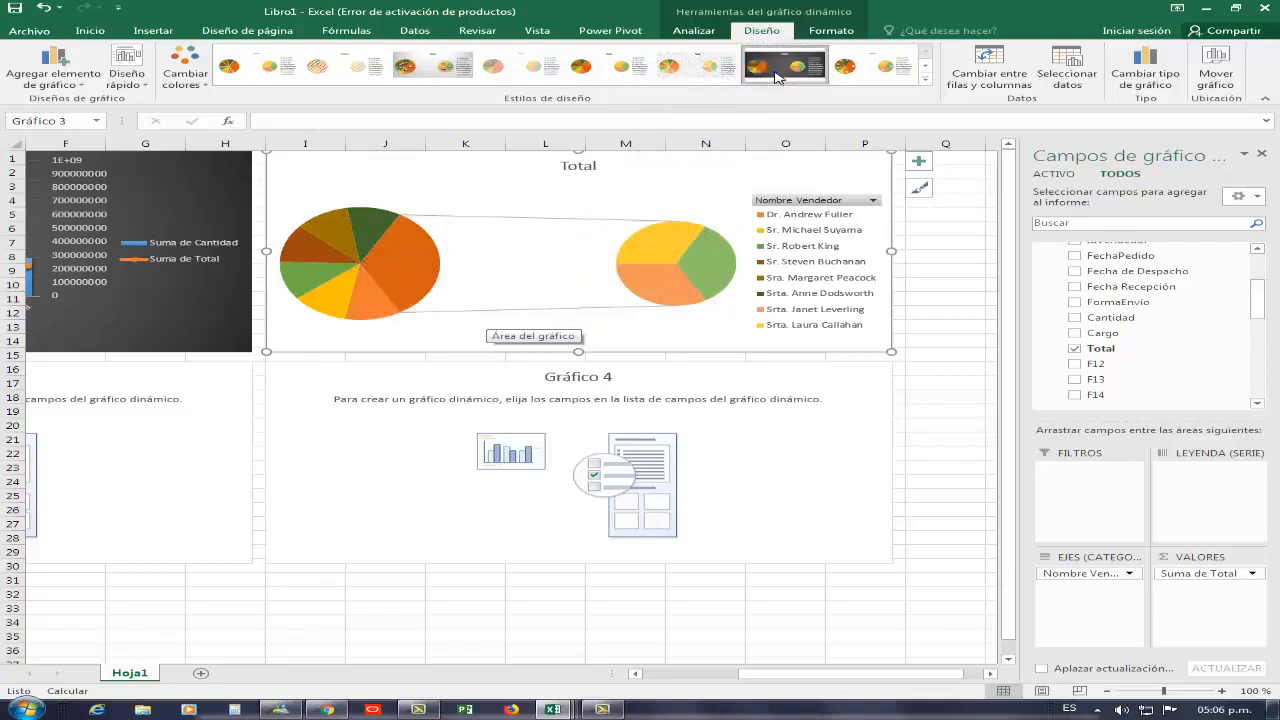
{"action": "left_click", "coordinate": [777, 77]}
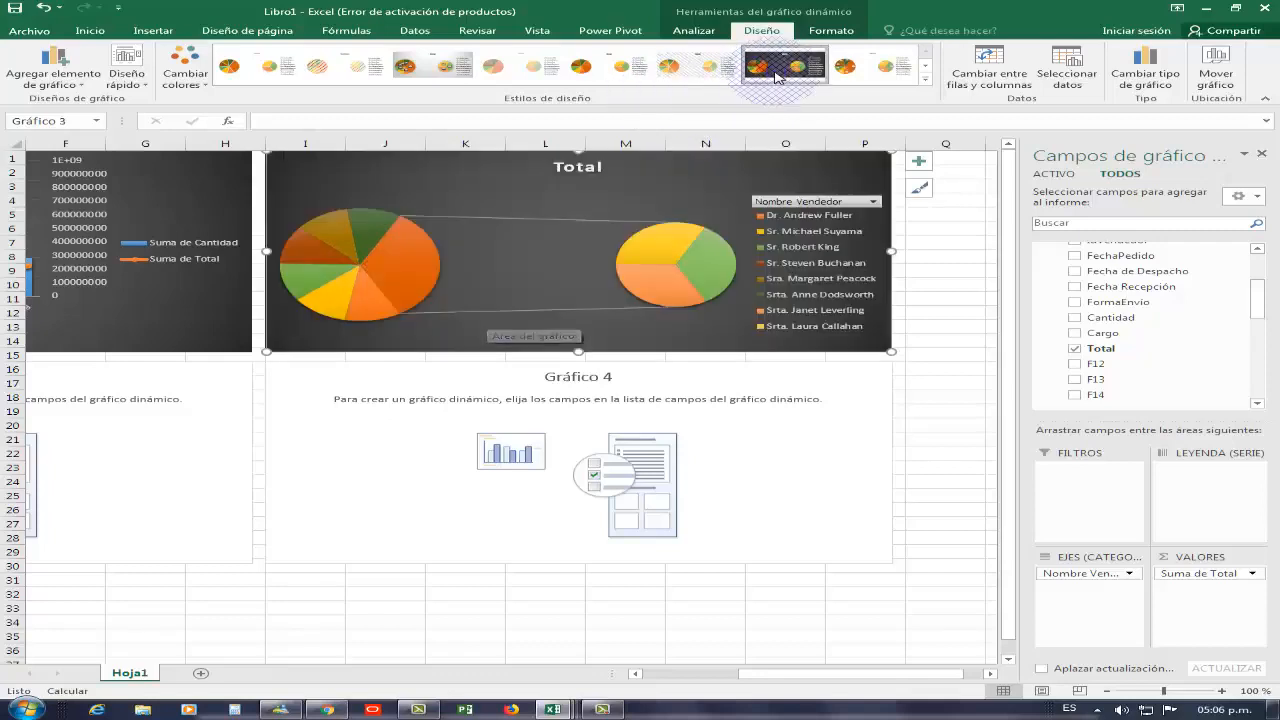
{"action": "right_click", "coordinate": [815, 208]}
{"action": "left_click", "coordinate": [891, 363]}
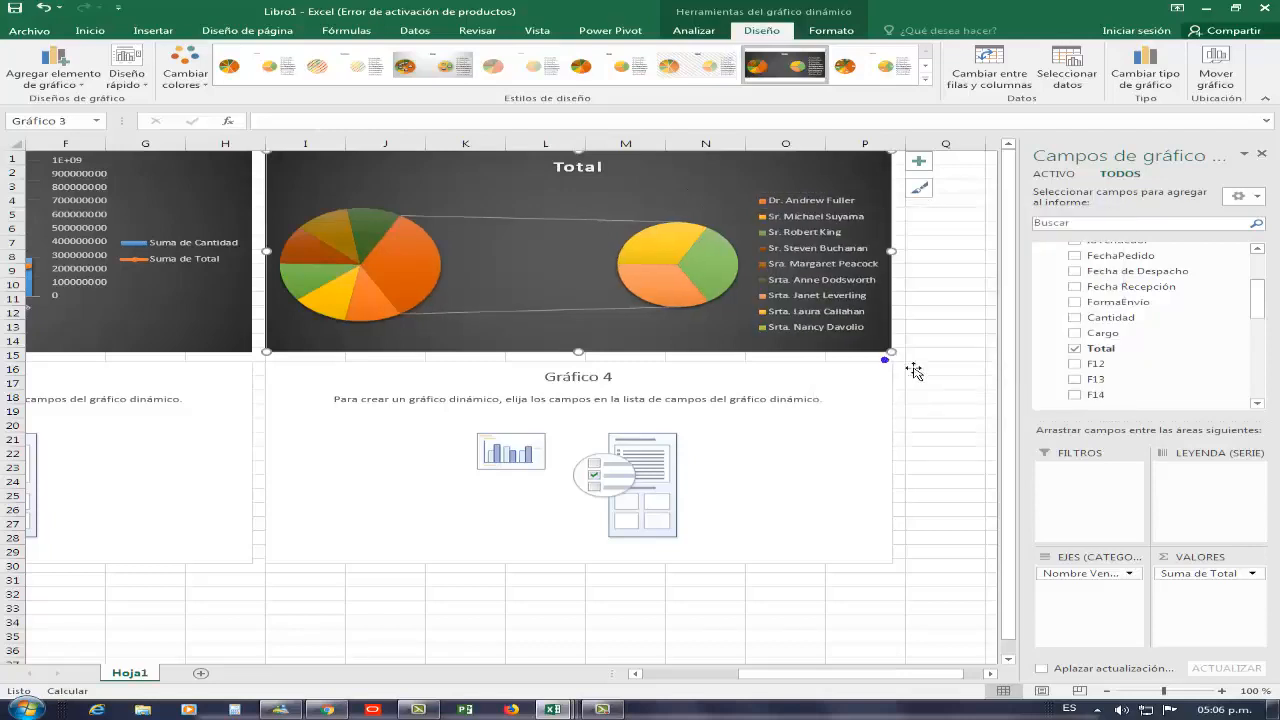
Add Forma from the for table to both the axis and the values of Gráfico 2
{"action": "left_click_drag", "start_coordinate": [846, 673], "coordinate": [604, 686]}
{"action": "left_click_drag", "start_coordinate": [743, 684], "coordinate": [643, 690]}
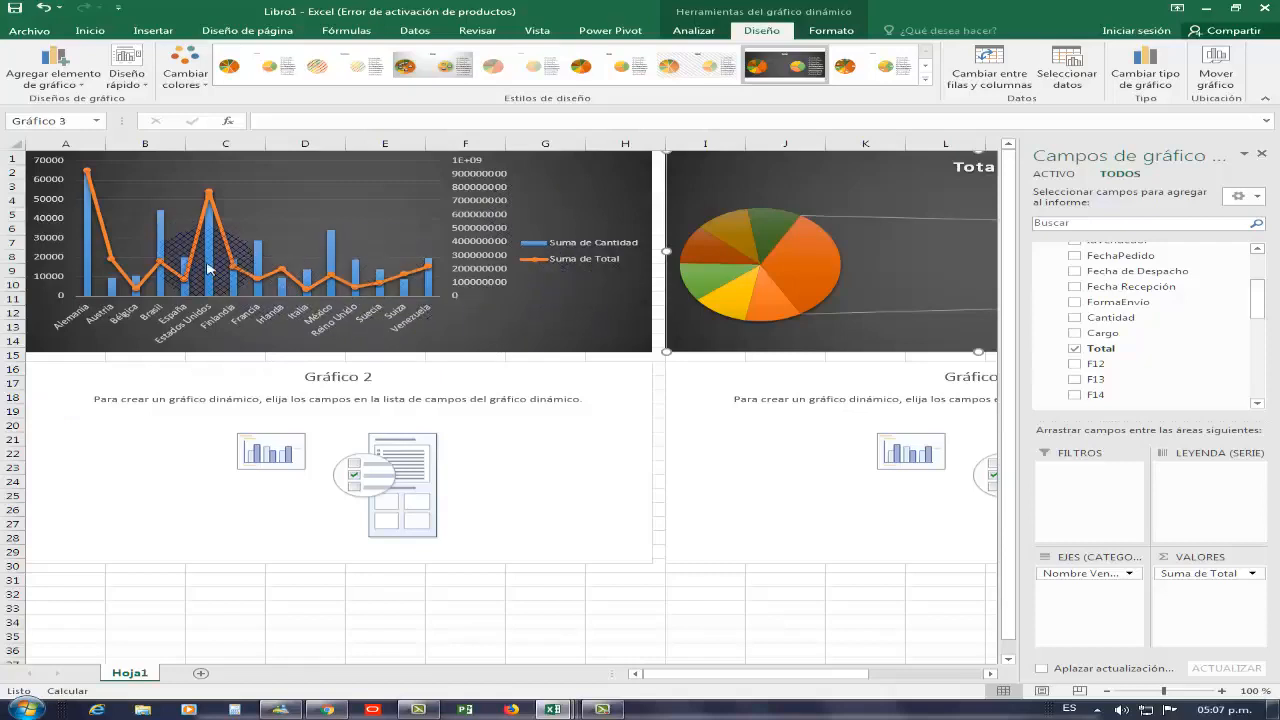
{"action": "left_click", "coordinate": [512, 457]}
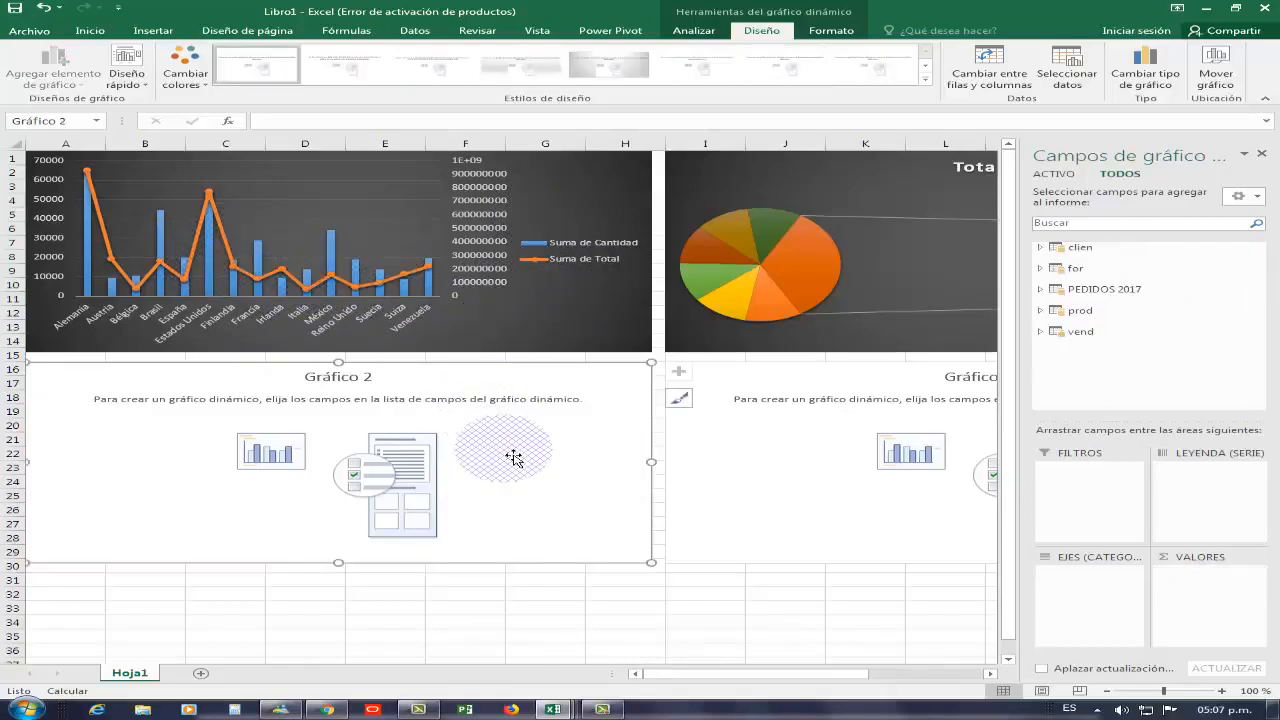
{"action": "left_click", "coordinate": [622, 265]}
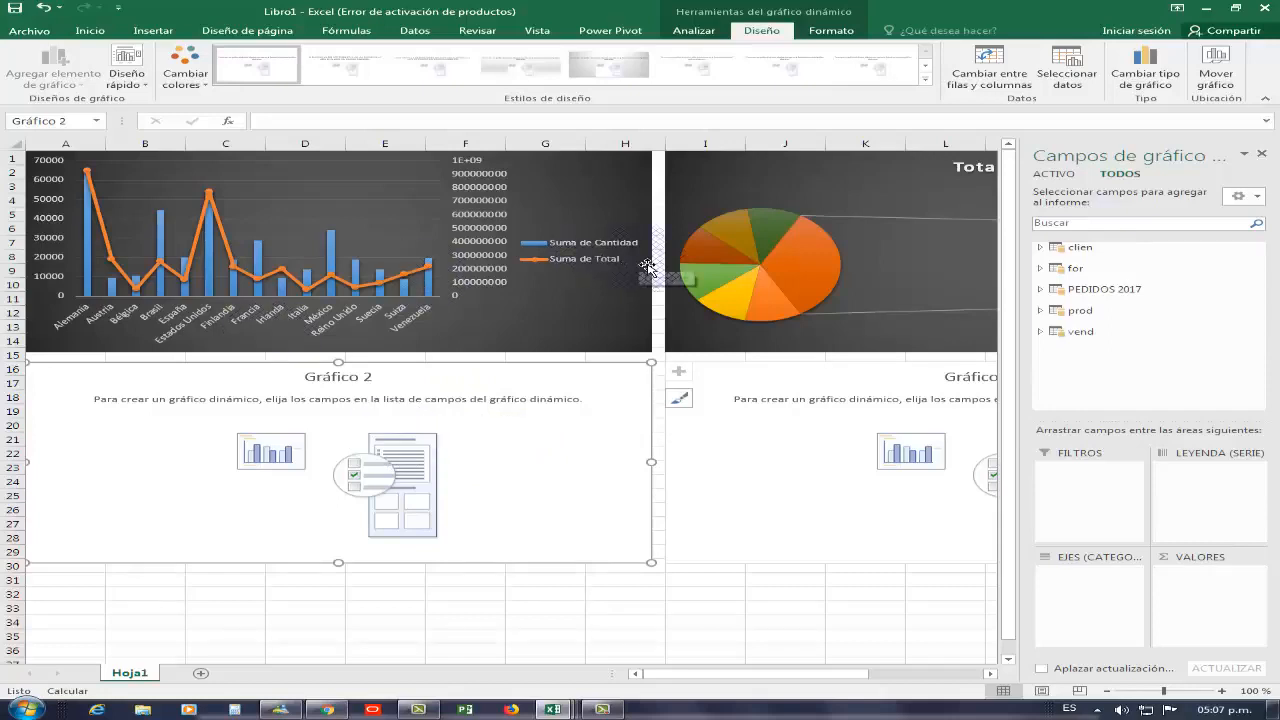
{"action": "left_click", "coordinate": [1053, 305]}
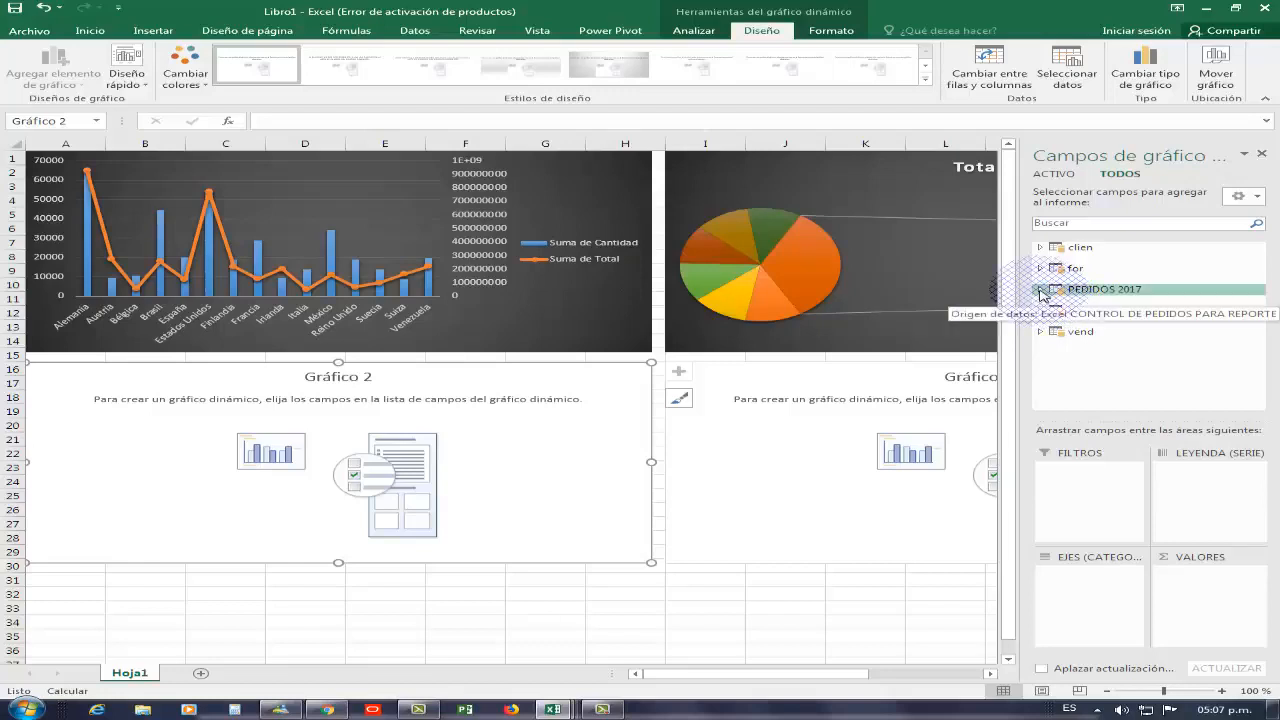
{"action": "left_click", "coordinate": [1040, 290]}
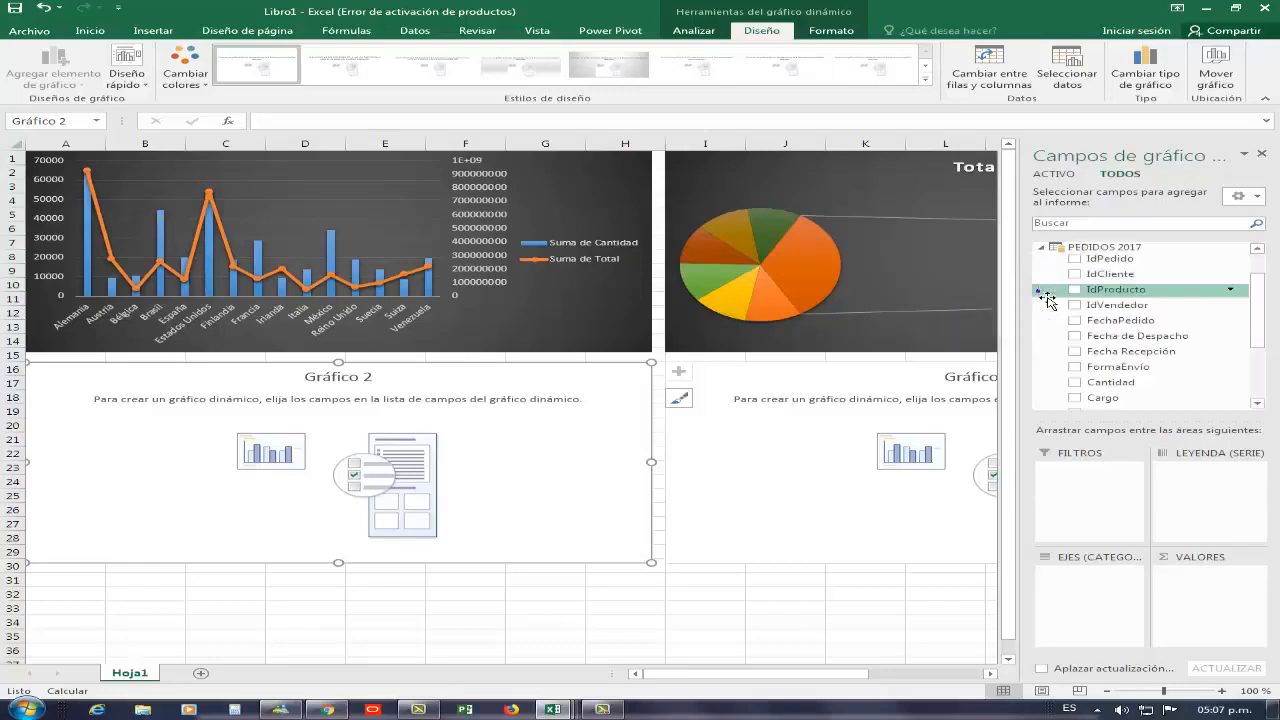
{"action": "mouse_move", "coordinate": [1257, 308]}
{"action": "left_mouse_down"}
{"action": "mouse_move", "coordinate": [1258, 360]}
{"action": "mouse_move", "coordinate": [1257, 290]}
{"action": "left_mouse_up"}
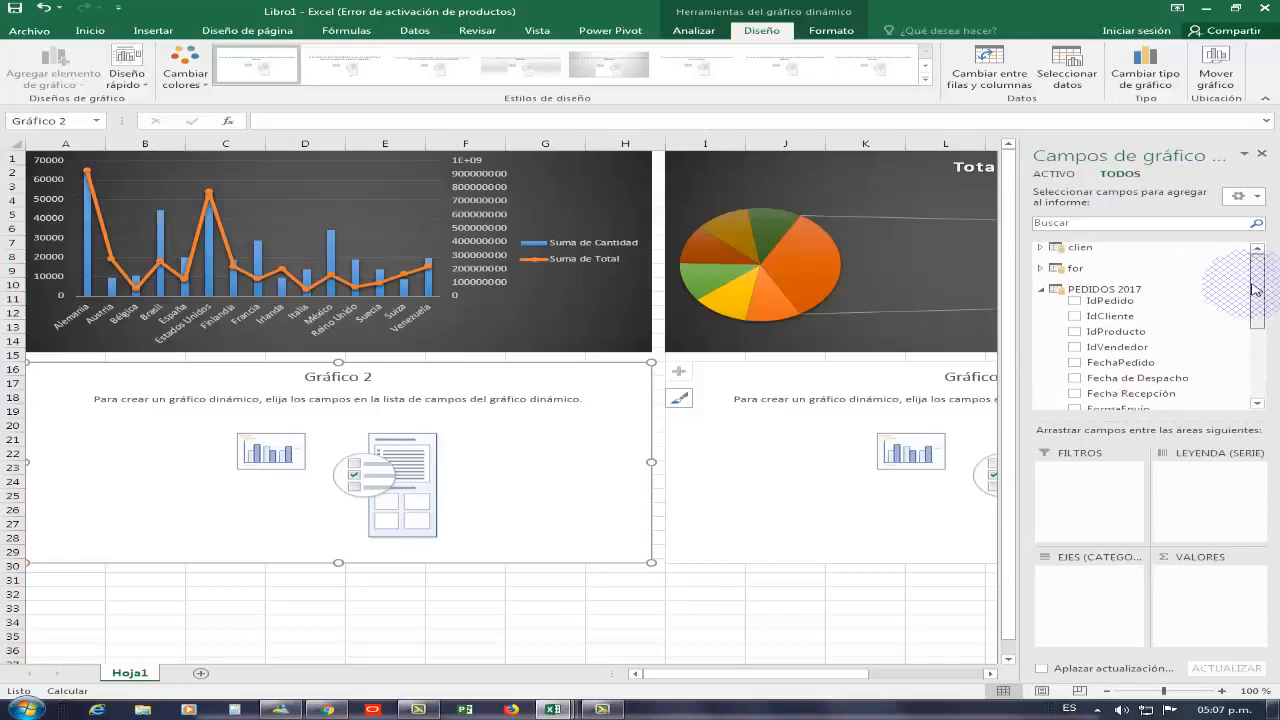
{"action": "left_click", "coordinate": [1064, 273]}
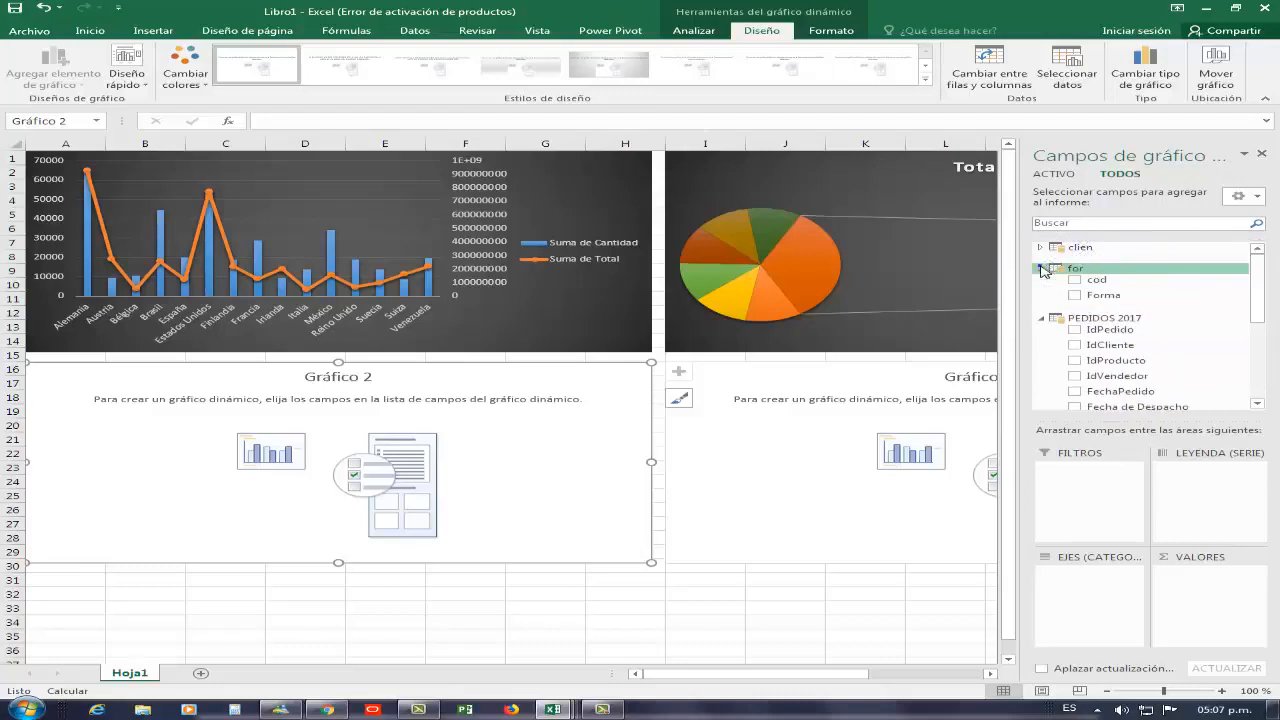
{"action": "left_click", "coordinate": [1082, 298]}
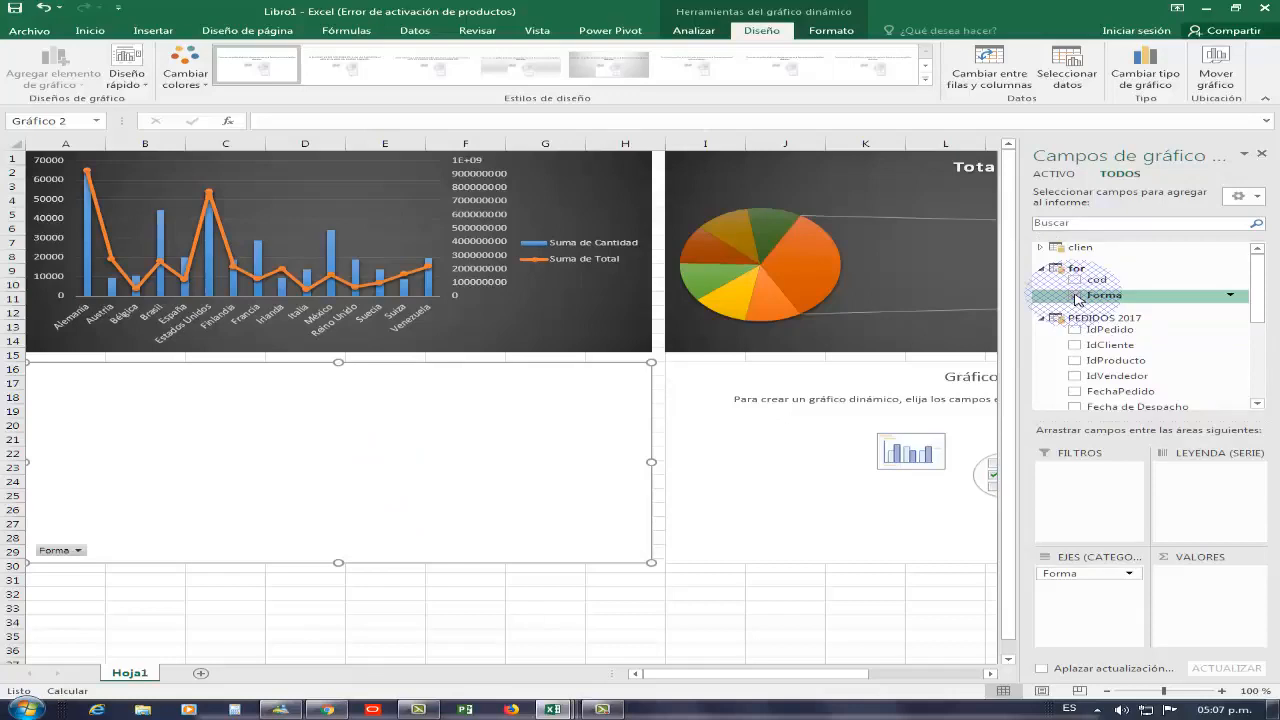
{"action": "mouse_move", "coordinate": [1262, 285]}
{"action": "left_mouse_down"}
{"action": "mouse_move", "coordinate": [1256, 313]}
{"action": "mouse_move", "coordinate": [1256, 283]}
{"action": "left_mouse_up"}
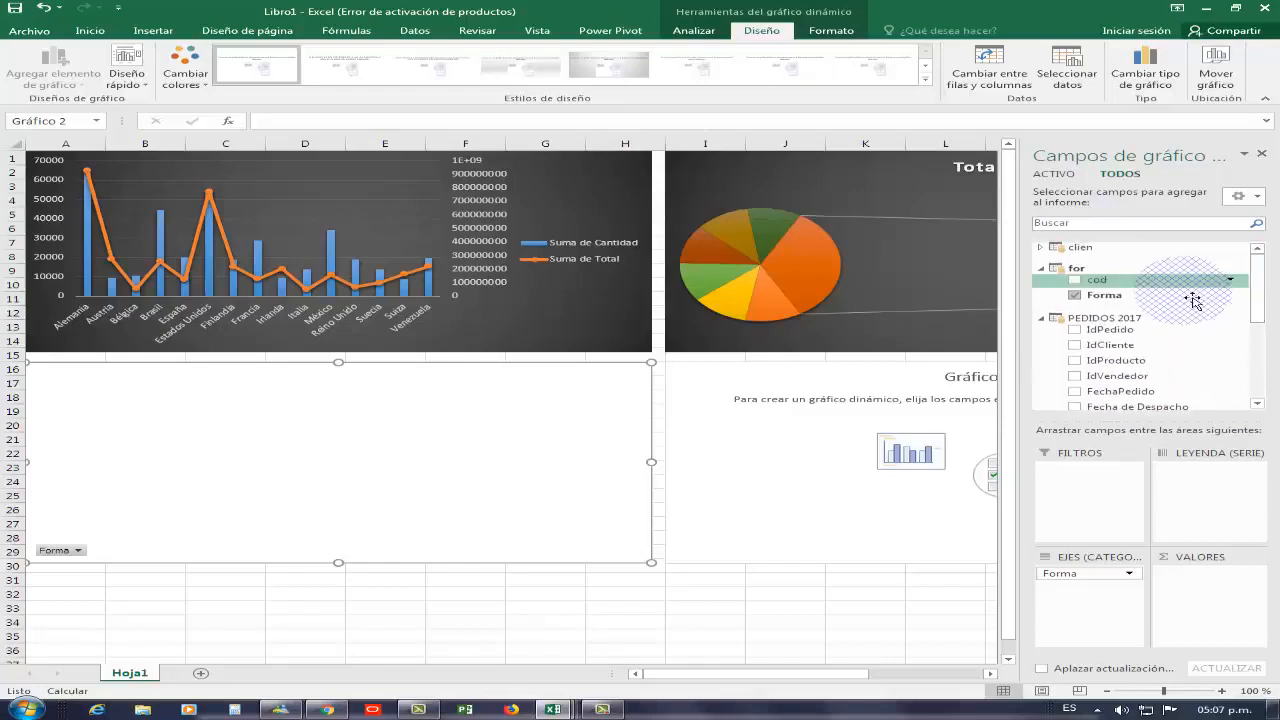
{"action": "left_click_drag", "start_coordinate": [1123, 287], "coordinate": [1228, 590]}
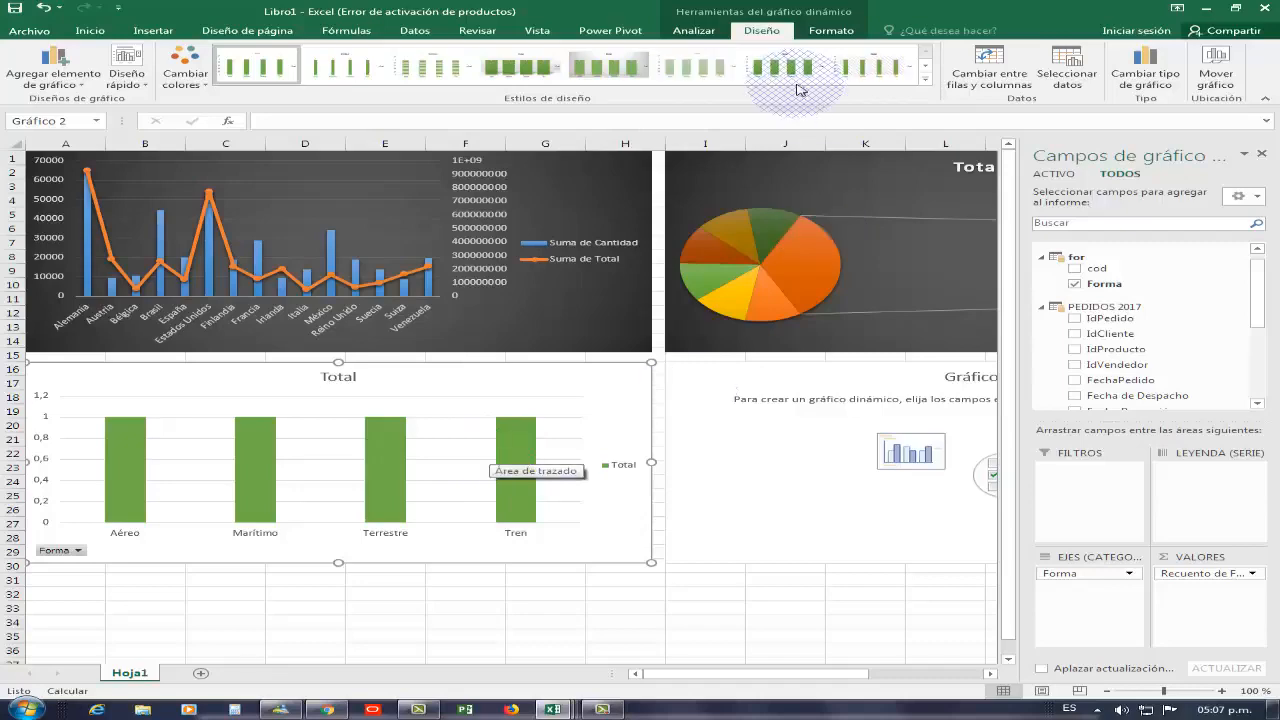
Change Gráfico 2 to a basic pie chart
{"action": "left_click", "coordinate": [1134, 87]}
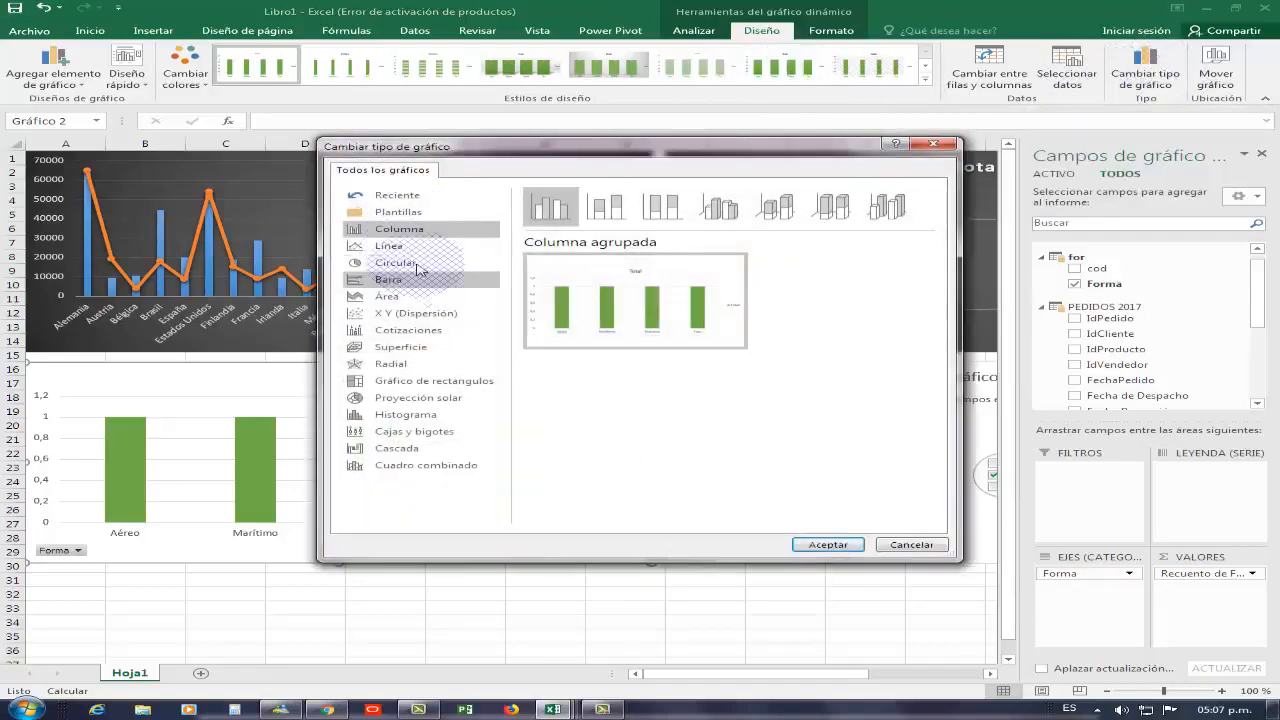
{"action": "left_click", "coordinate": [398, 236]}
{"action": "left_click", "coordinate": [395, 262]}
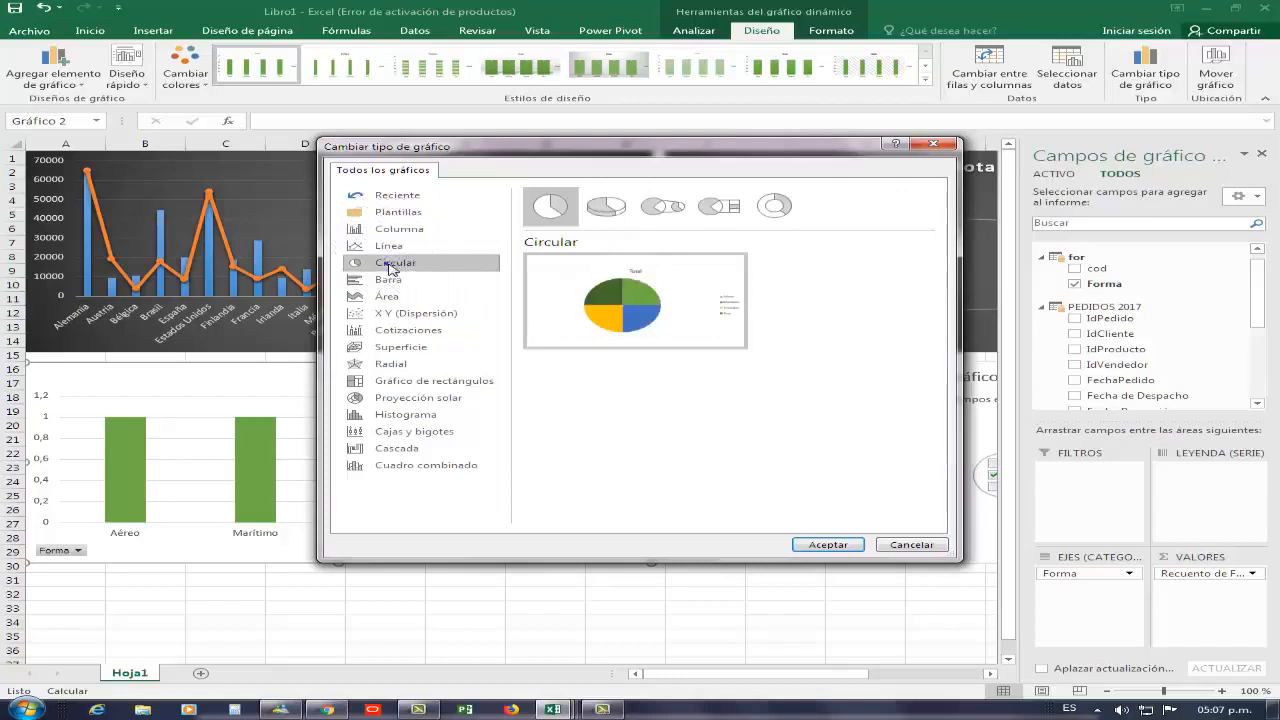
{"action": "left_click", "coordinate": [593, 227]}
{"action": "left_click", "coordinate": [592, 216]}
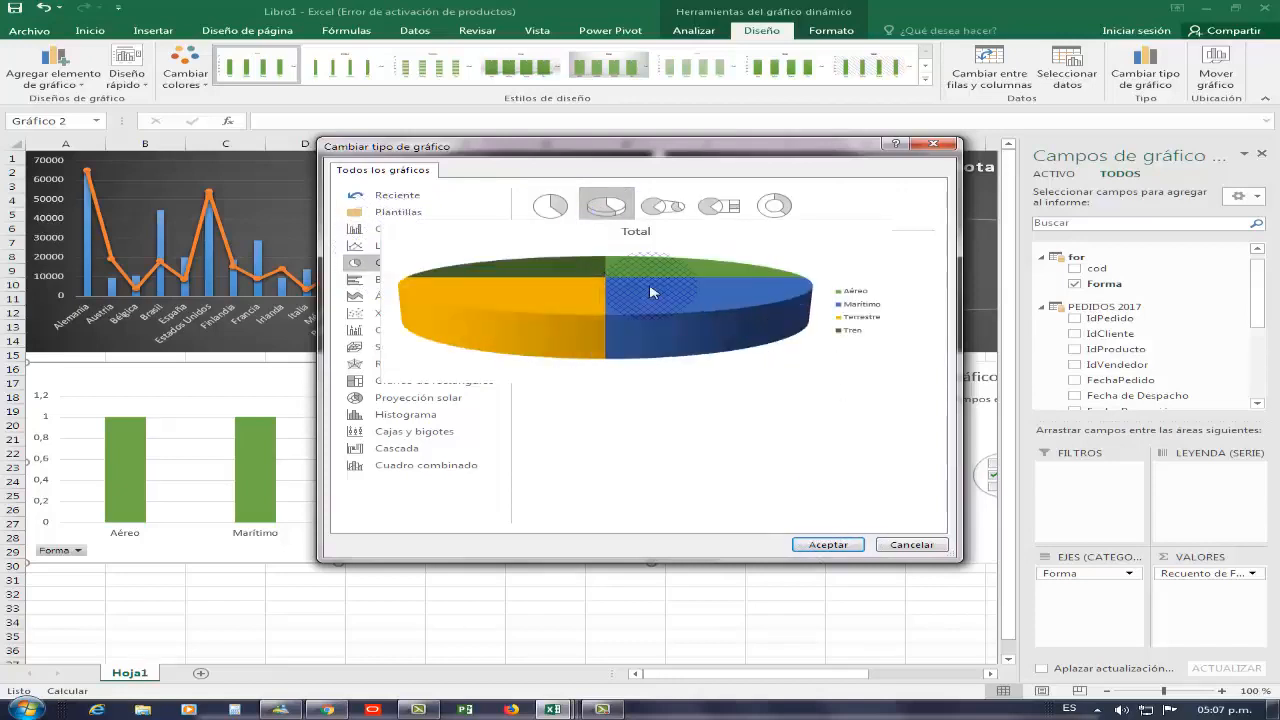
{"action": "left_click", "coordinate": [550, 206]}
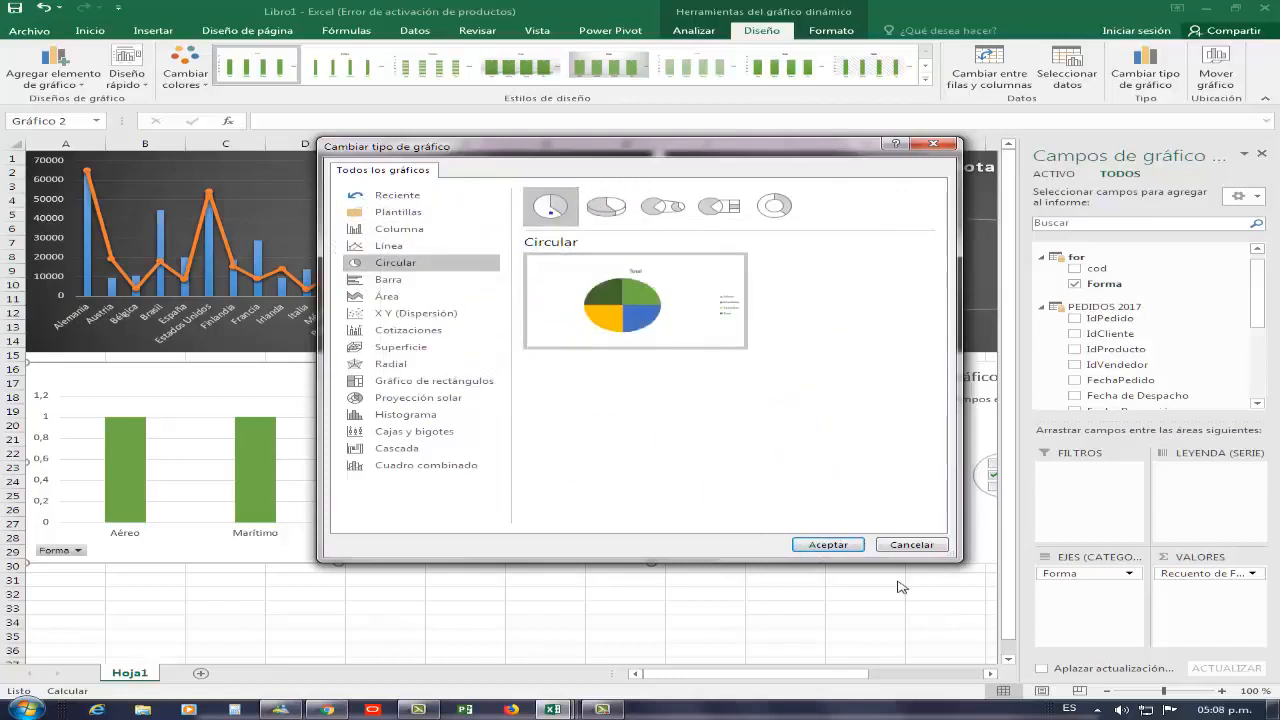
{"action": "left_click", "coordinate": [829, 545]}
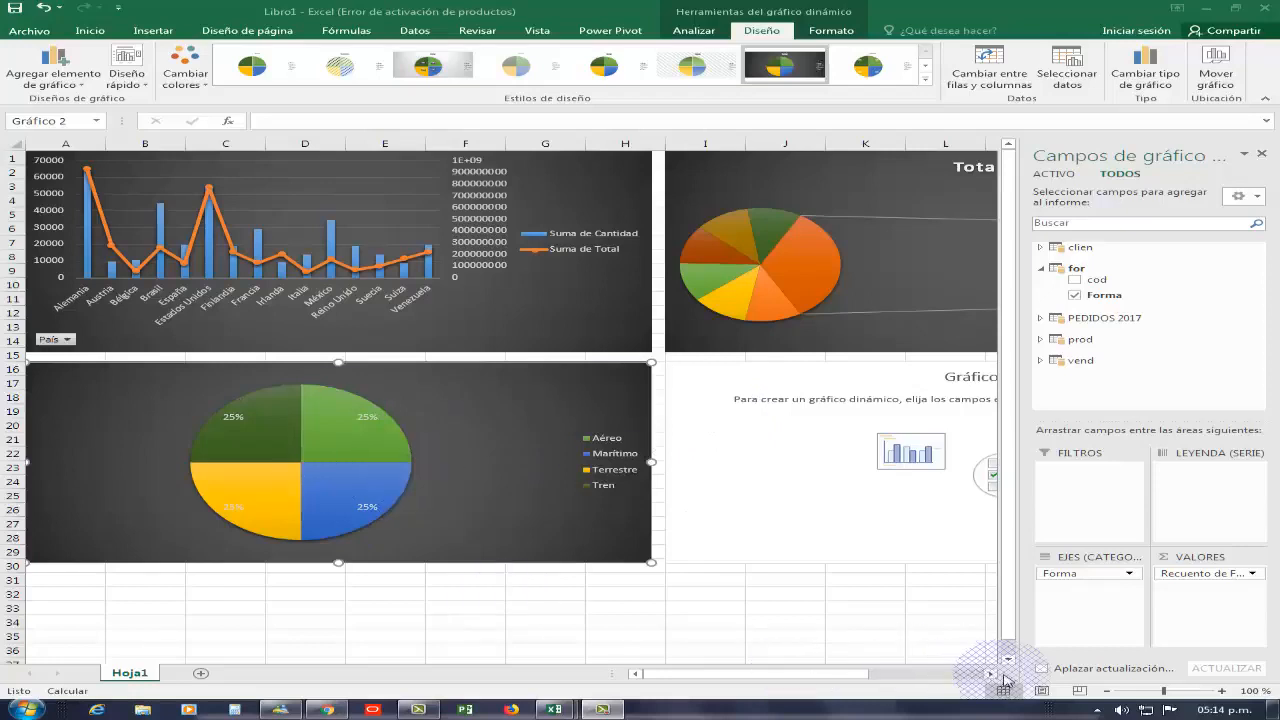
Try adding País from the clien table to the axis of Gráfico 4
{"action": "left_click_drag", "start_coordinate": [995, 677], "coordinate": [995, 677]}
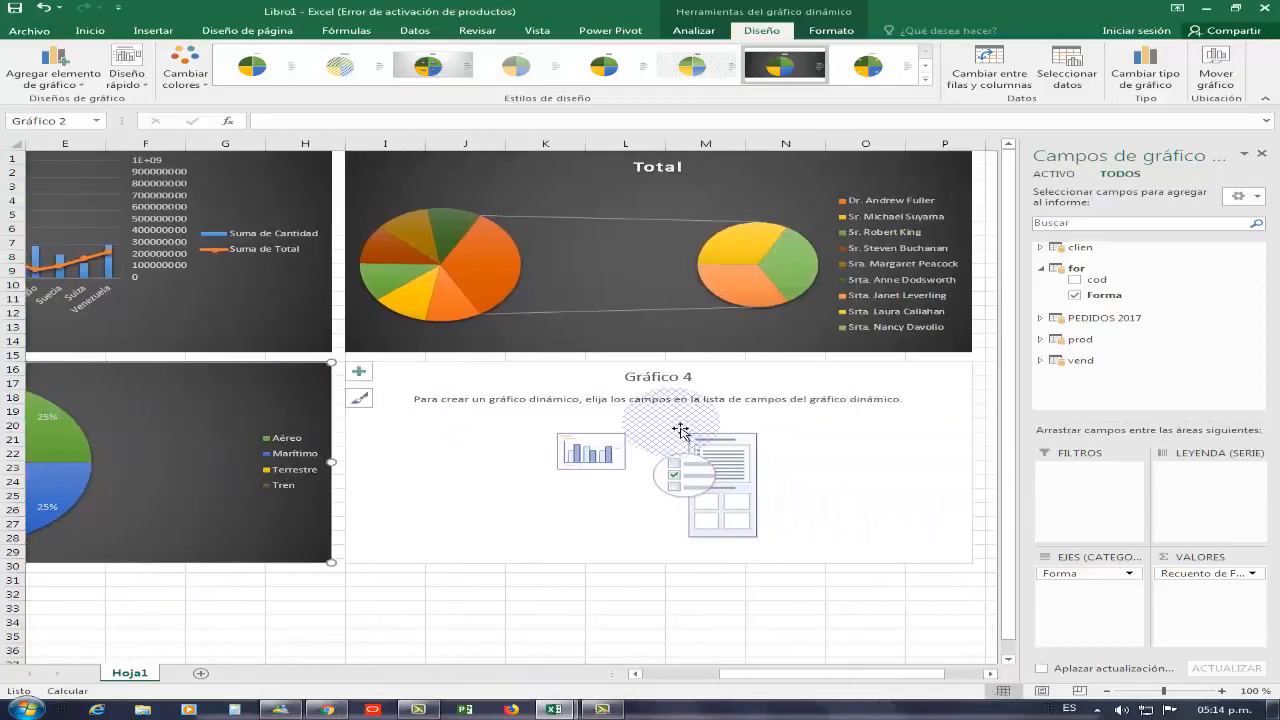
{"action": "left_click", "coordinate": [797, 396]}
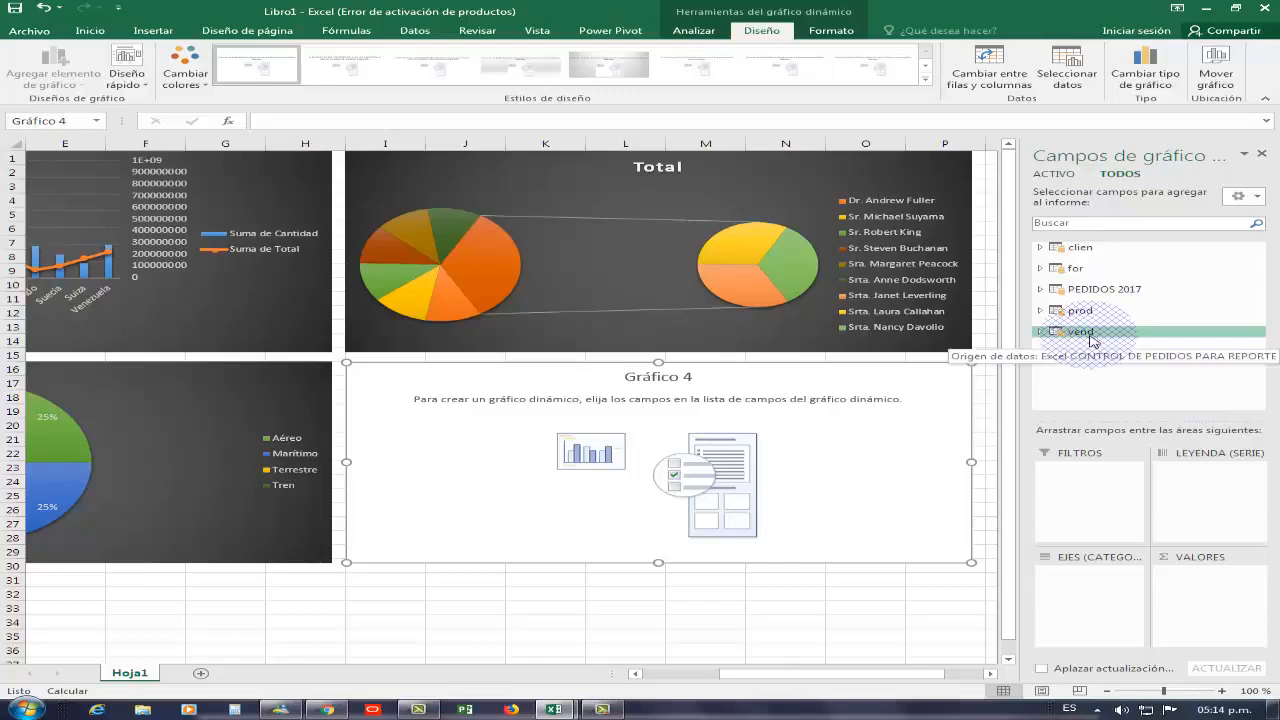
{"action": "left_click", "coordinate": [1041, 332]}
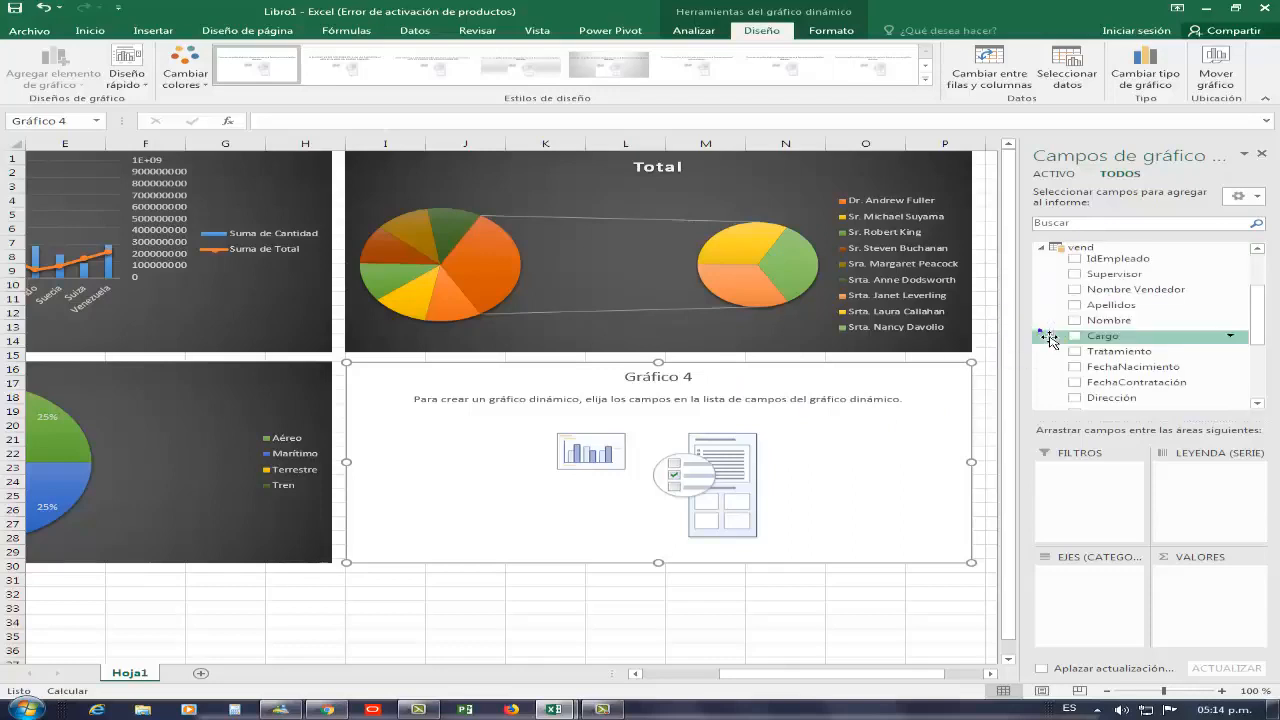
{"action": "left_click_drag", "start_coordinate": [1258, 305], "coordinate": [1262, 267]}
{"action": "left_click", "coordinate": [1041, 331]}
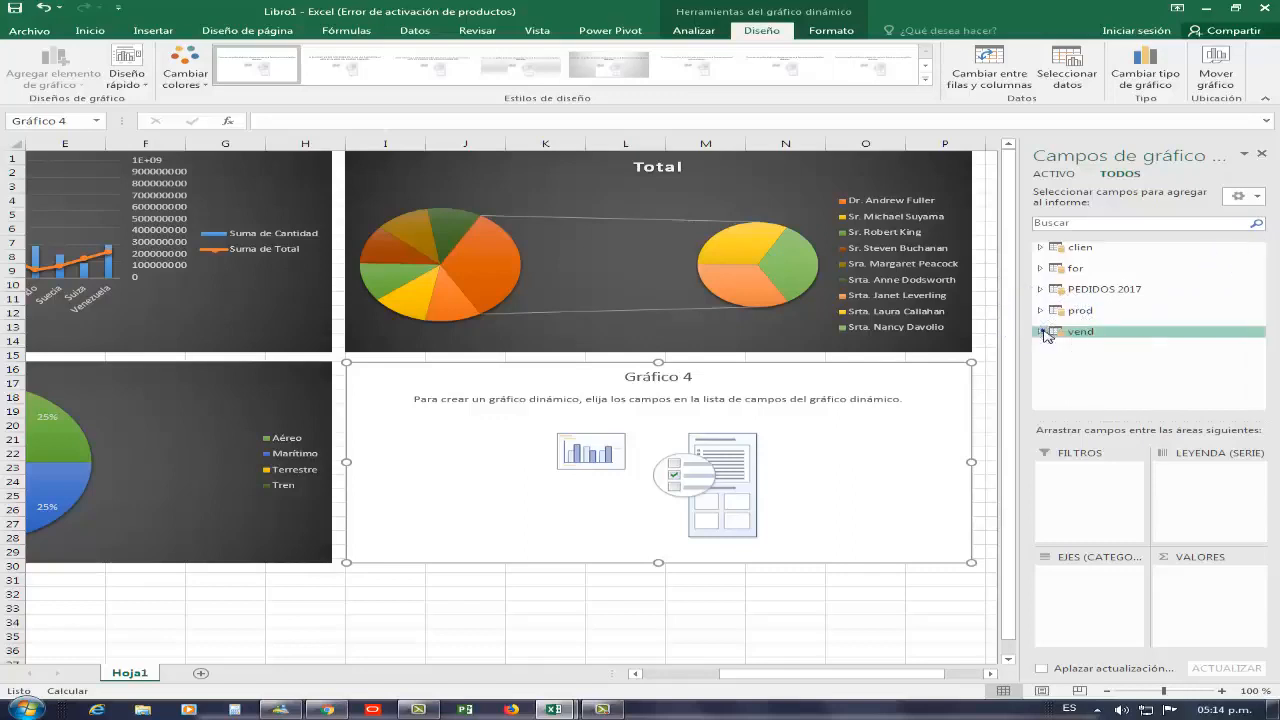
{"action": "left_click", "coordinate": [1040, 247]}
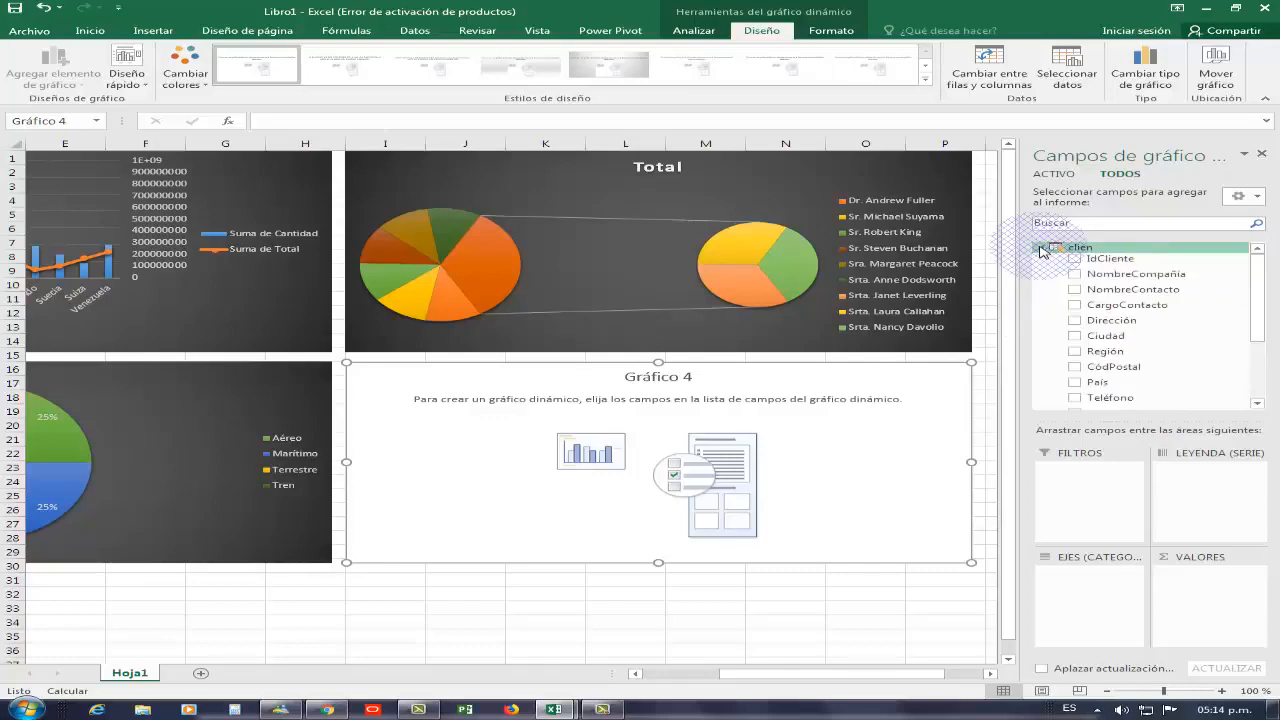
{"action": "left_click", "coordinate": [1076, 384]}
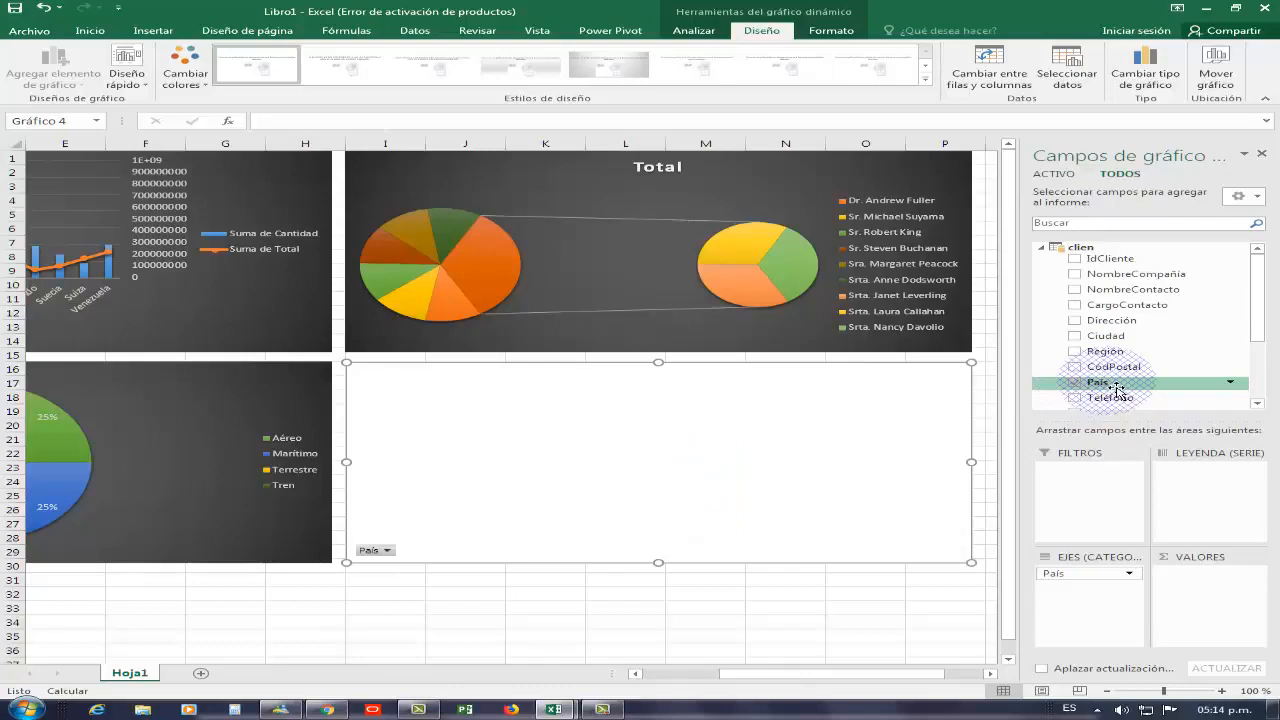
{"action": "left_click", "coordinate": [1075, 383]}
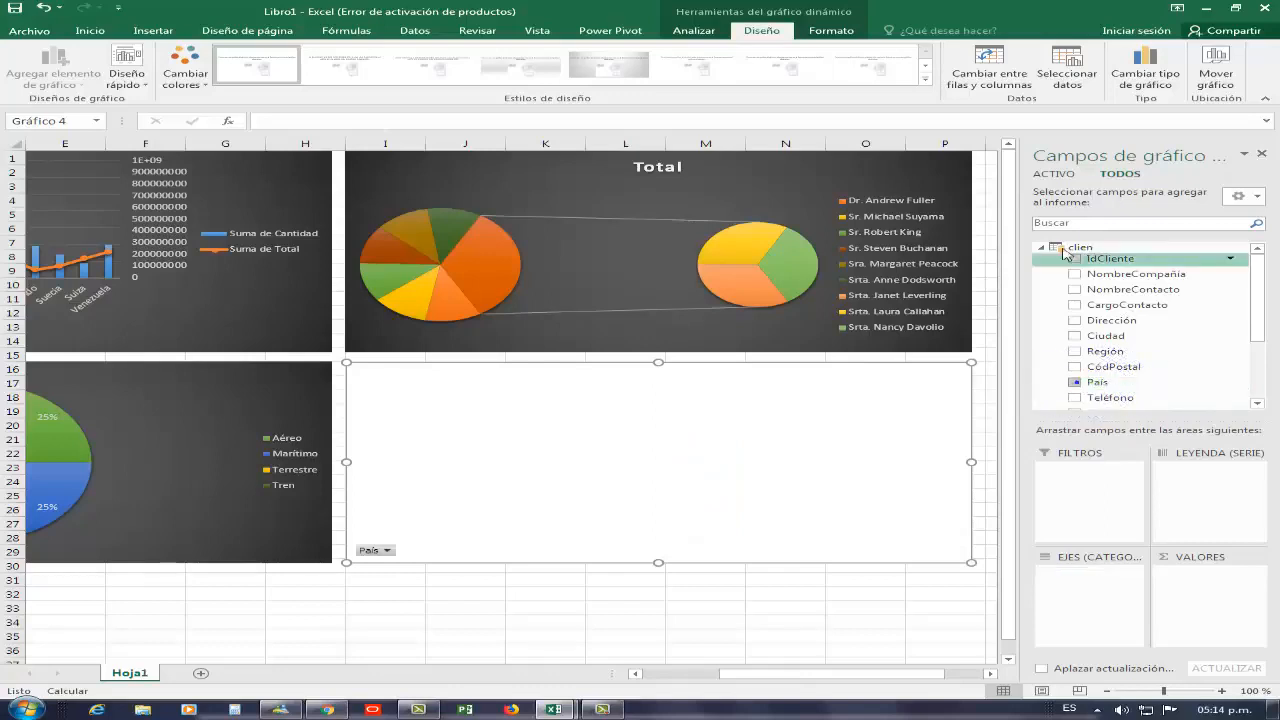
{"action": "left_click", "coordinate": [1040, 250]}
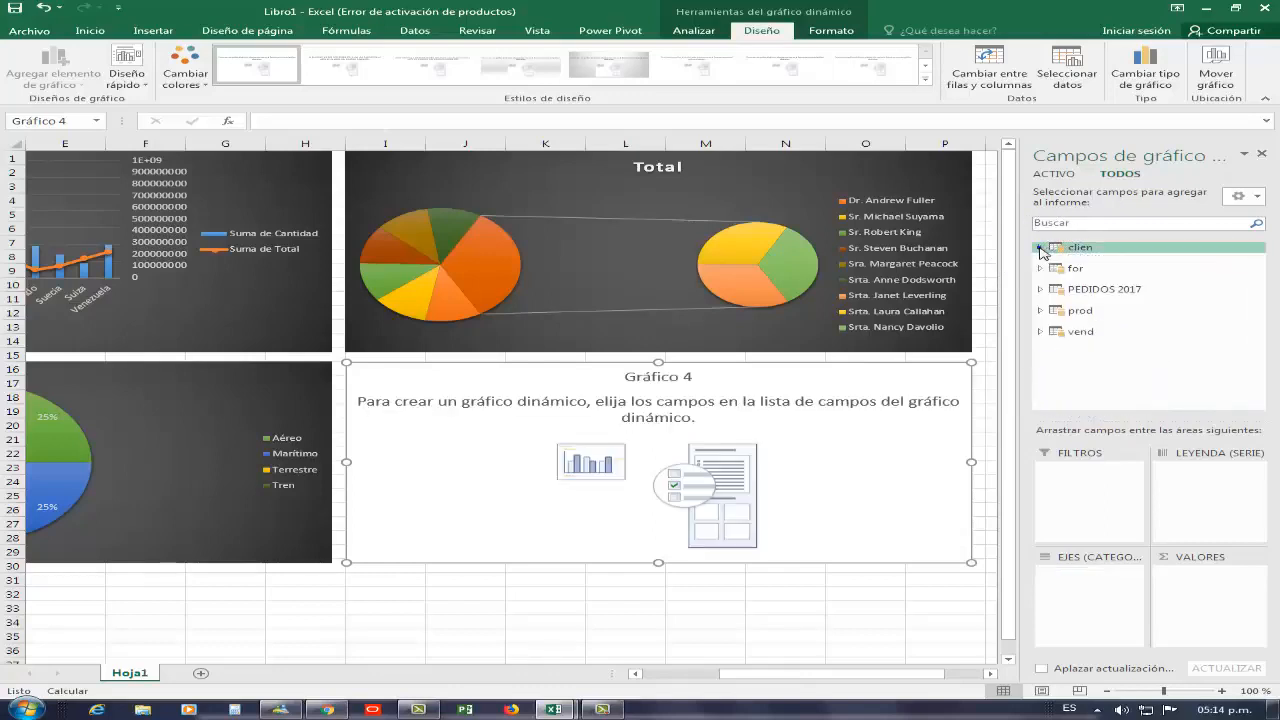
Add Nombre Vendedor from the vend table to the axis and Forma from the for table to the legend of Gráfico 4
{"action": "left_click", "coordinate": [1042, 332]}
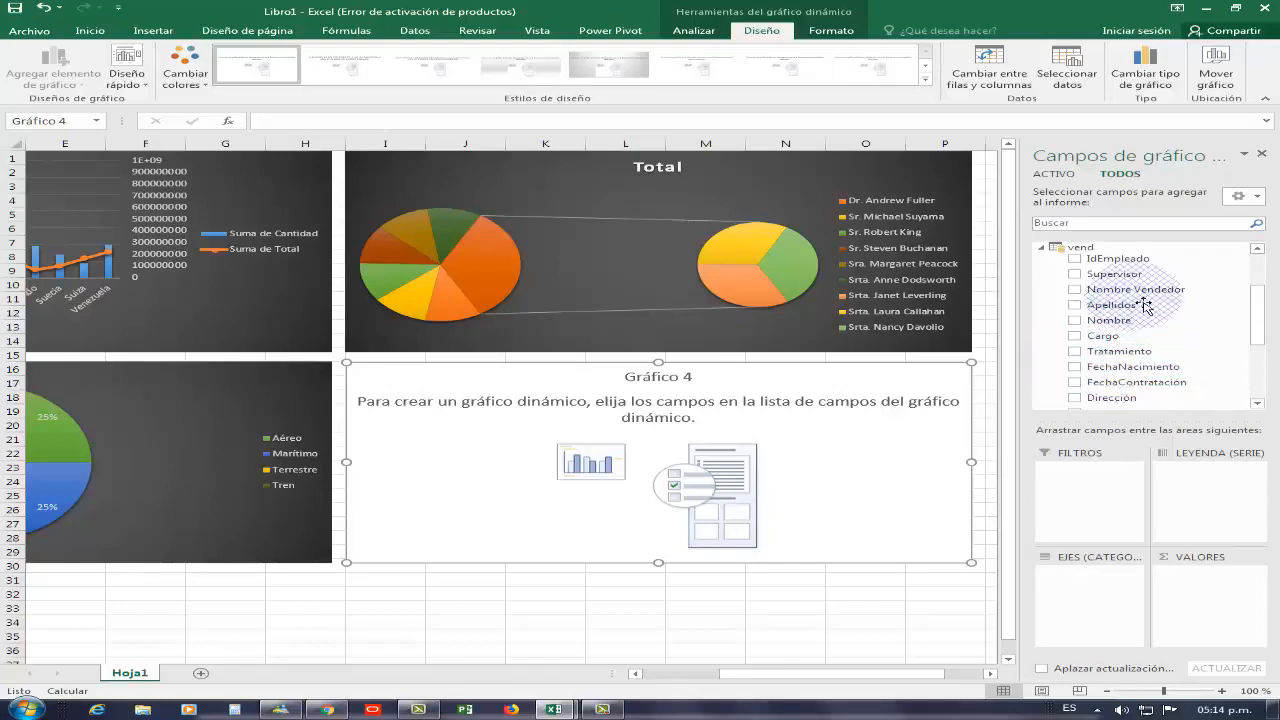
{"action": "left_click_drag", "start_coordinate": [1136, 289], "coordinate": [1095, 563]}
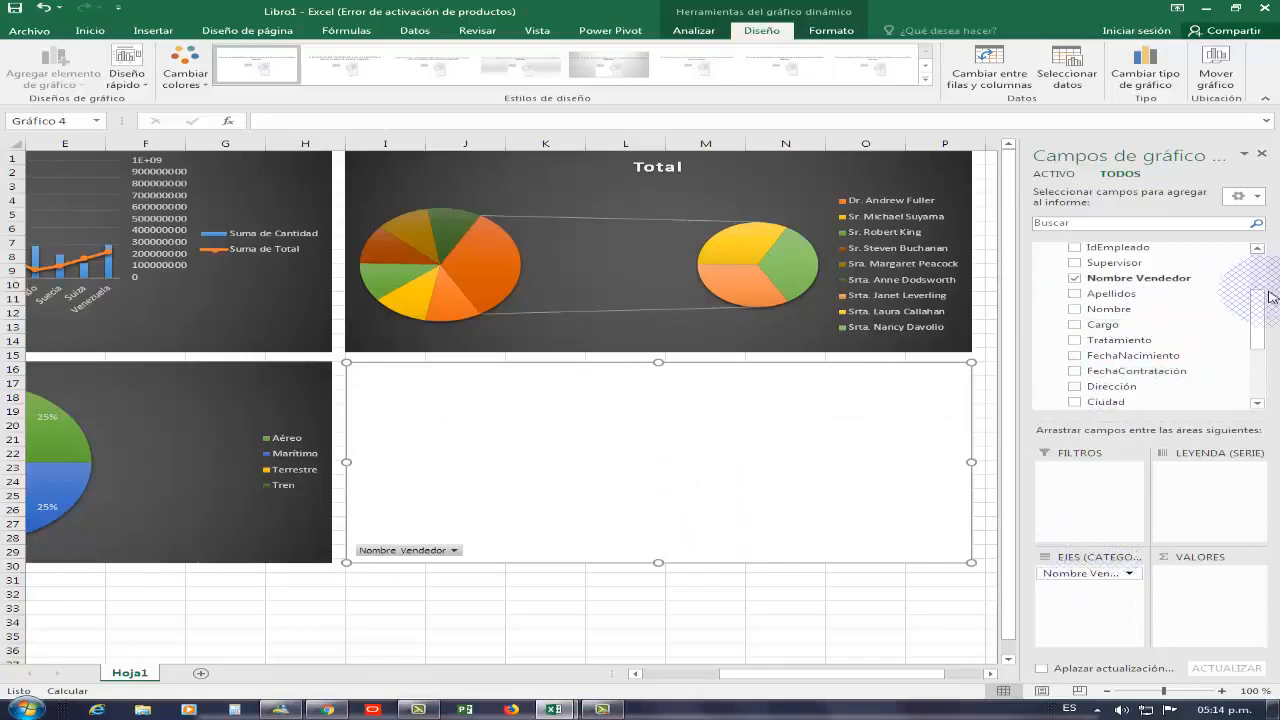
{"action": "scroll", "coordinate": [1257, 279], "scroll_direction": "up", "scroll_amount": 3}
{"action": "scroll", "coordinate": [1250, 275], "scroll_direction": "up", "scroll_amount": 1}
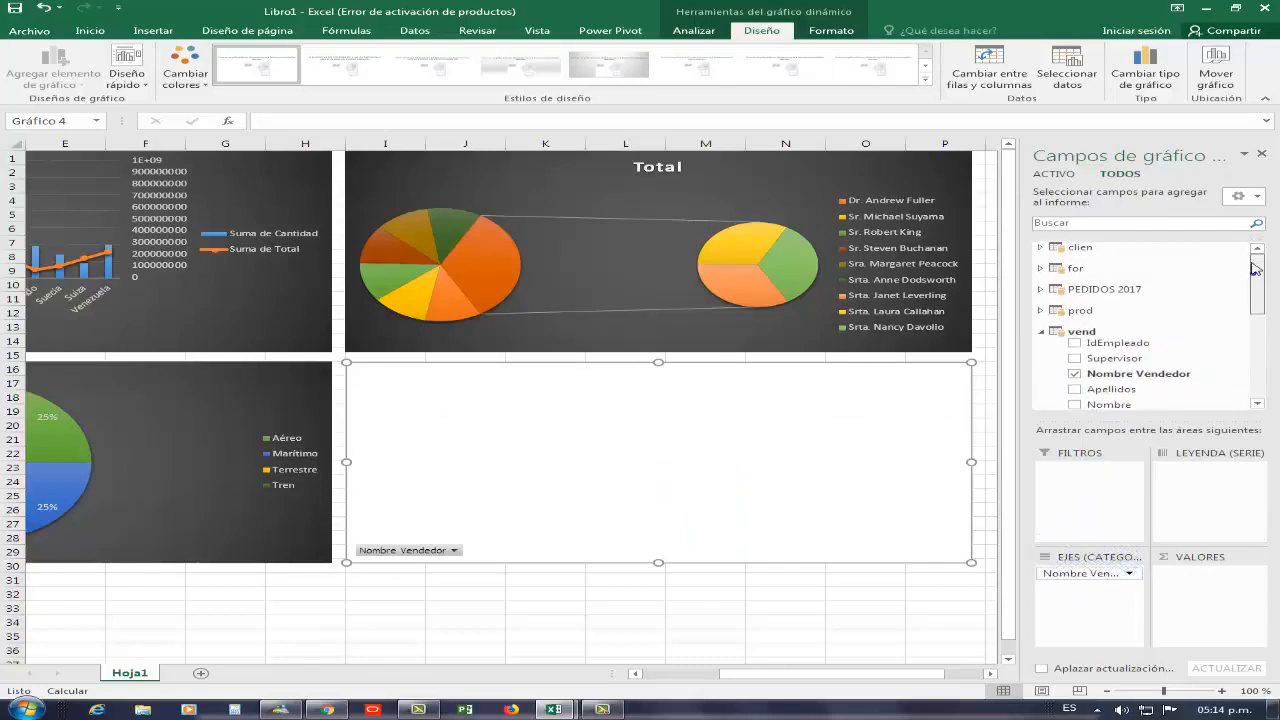
{"action": "left_click", "coordinate": [1040, 270]}
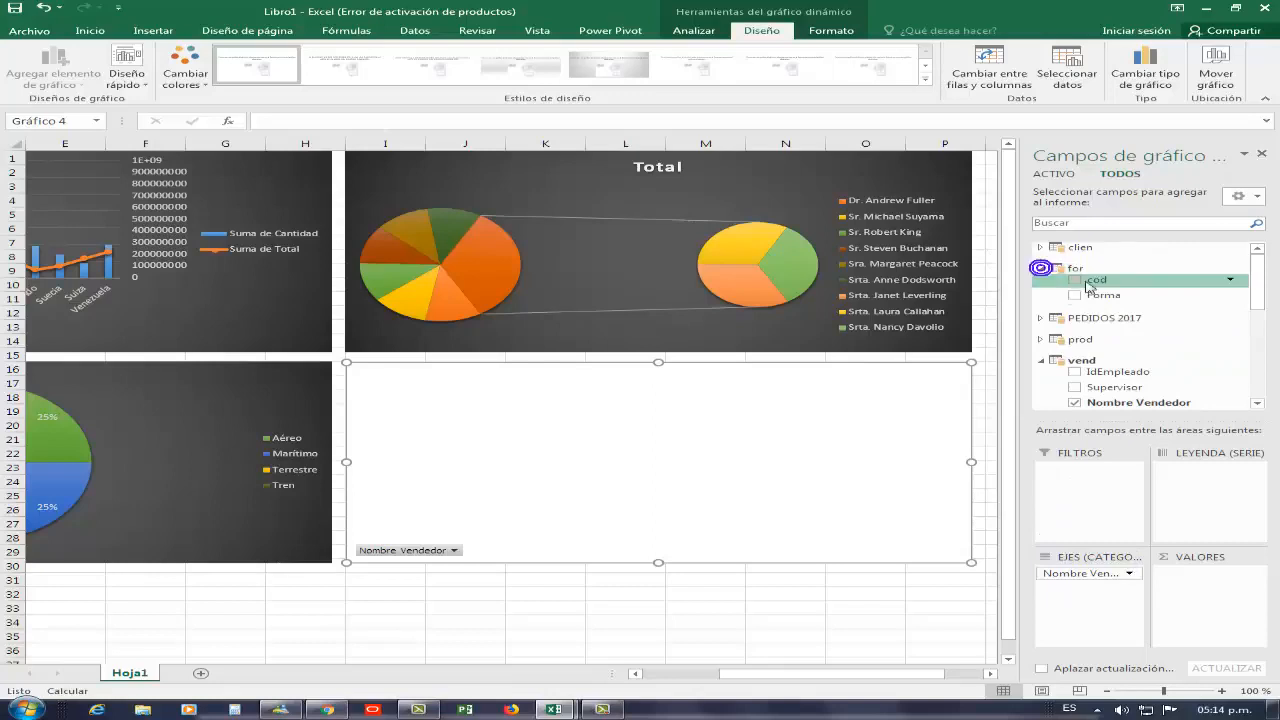
{"action": "mouse_move", "coordinate": [1100, 295]}
{"action": "left_mouse_down"}
{"action": "mouse_move", "coordinate": [1275, 435]}
{"action": "mouse_move", "coordinate": [1245, 478]}
{"action": "mouse_move", "coordinate": [1226, 476]}
{"action": "left_mouse_up"}
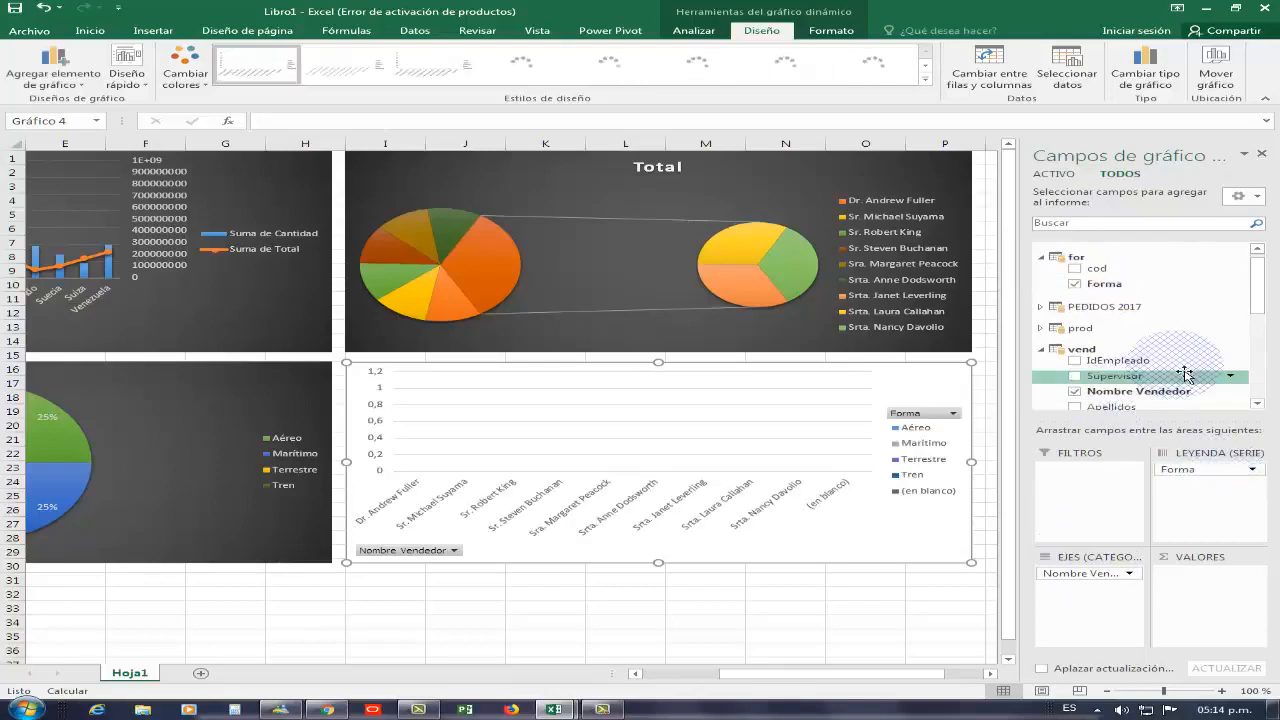
Add a count of a vend field to the values of Gráfico 4 and apply a dark chart style to it
{"action": "left_click_drag", "start_coordinate": [1258, 285], "coordinate": [1260, 378]}
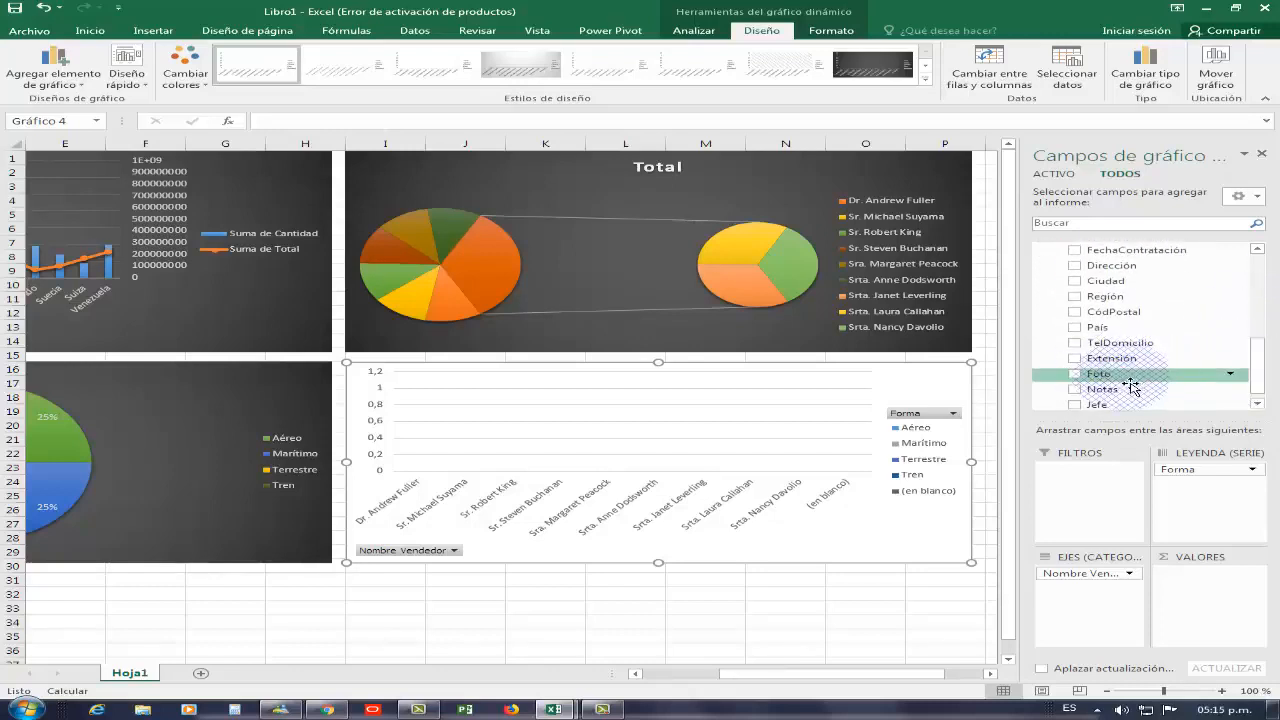
{"action": "left_click_drag", "start_coordinate": [1120, 397], "coordinate": [1205, 599]}
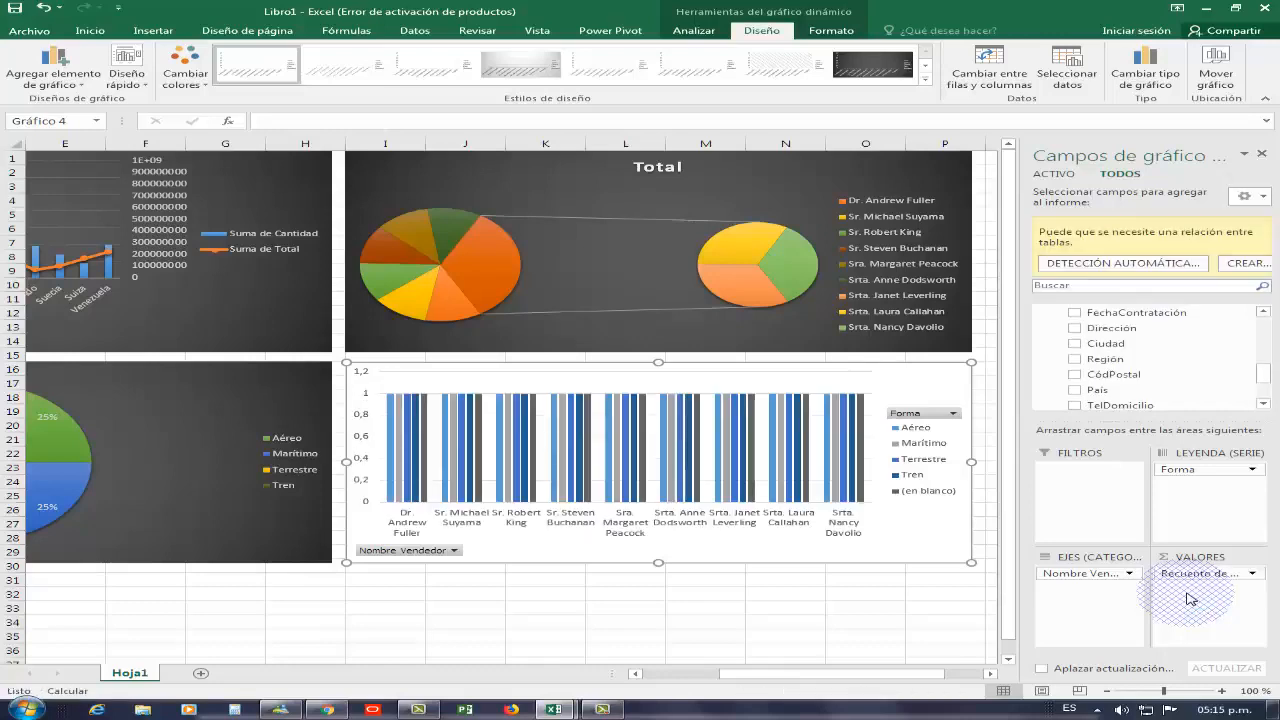
{"action": "left_click", "coordinate": [864, 75]}
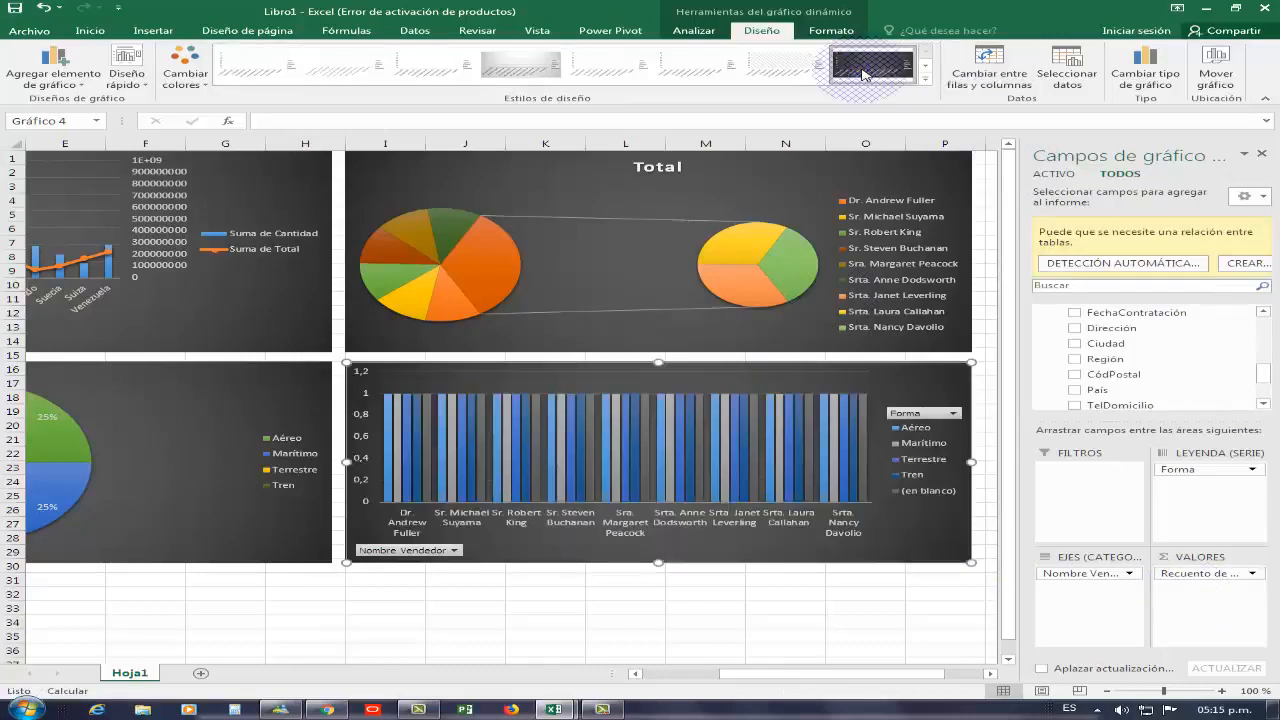
Hide all field buttons on Gráfico 4 and close the chart field list
{"action": "right_click", "coordinate": [945, 417]}
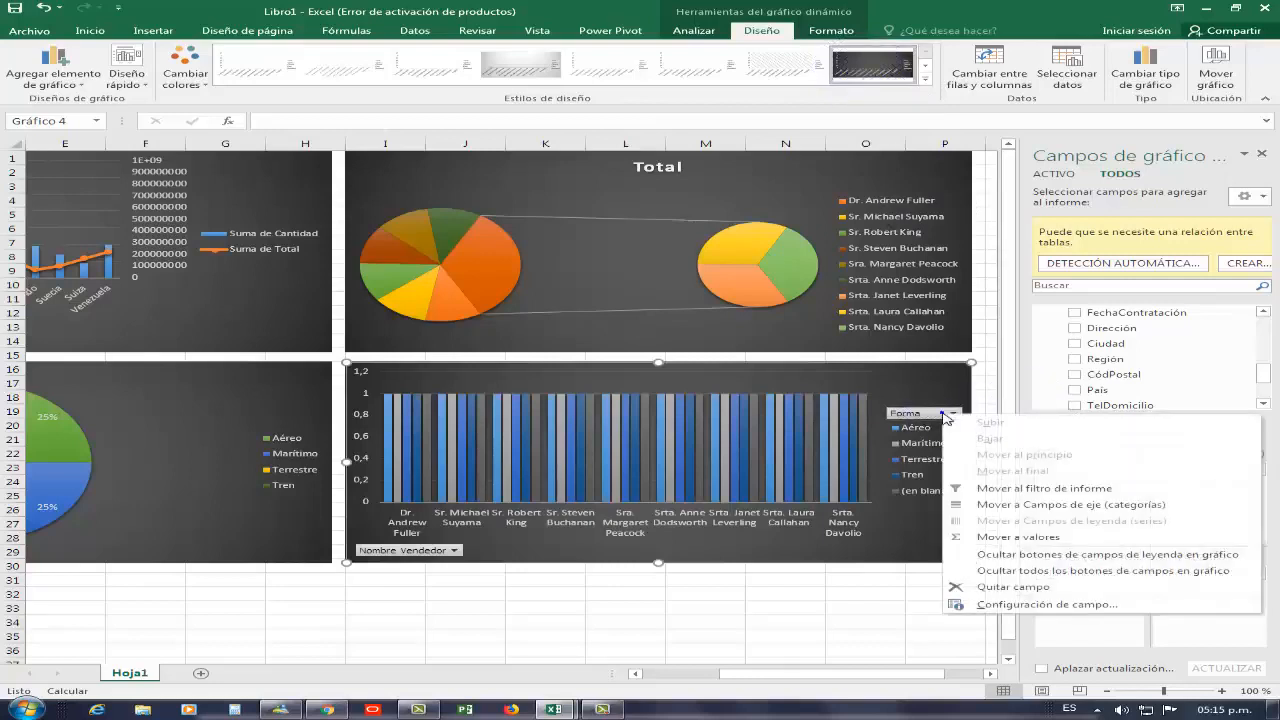
{"action": "left_click", "coordinate": [1102, 578]}
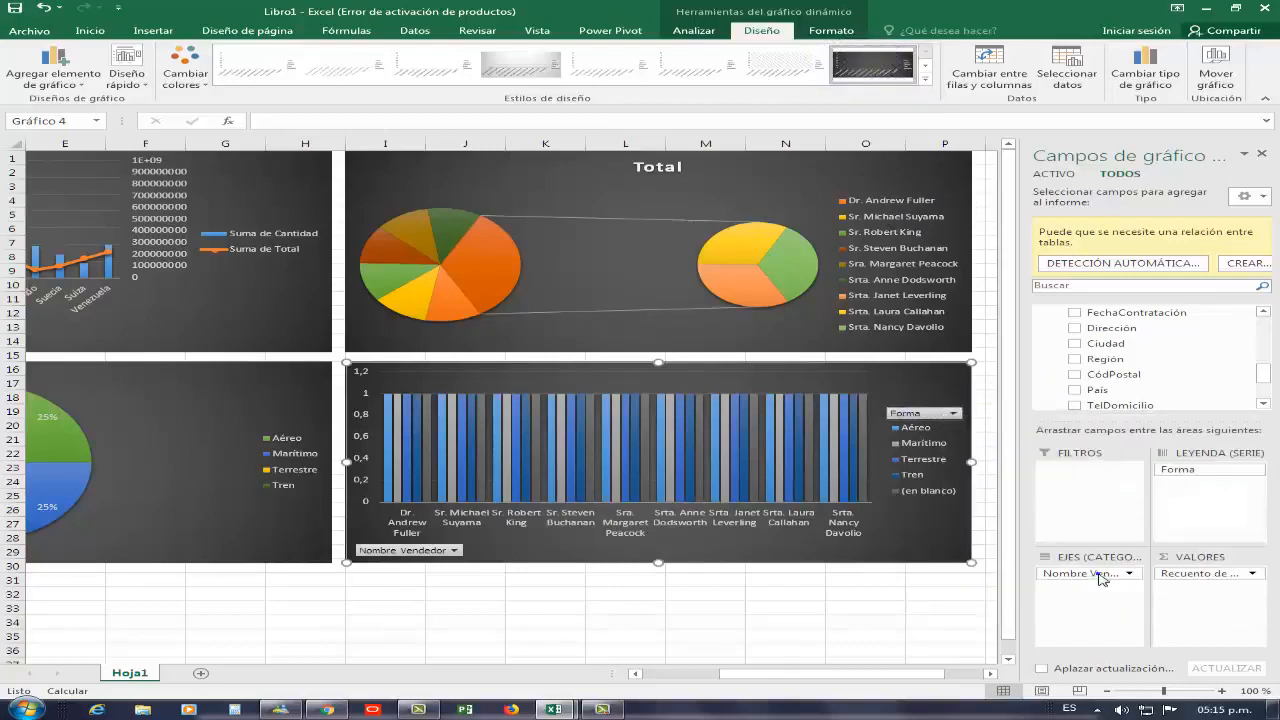
{"action": "left_click", "coordinate": [1258, 151]}
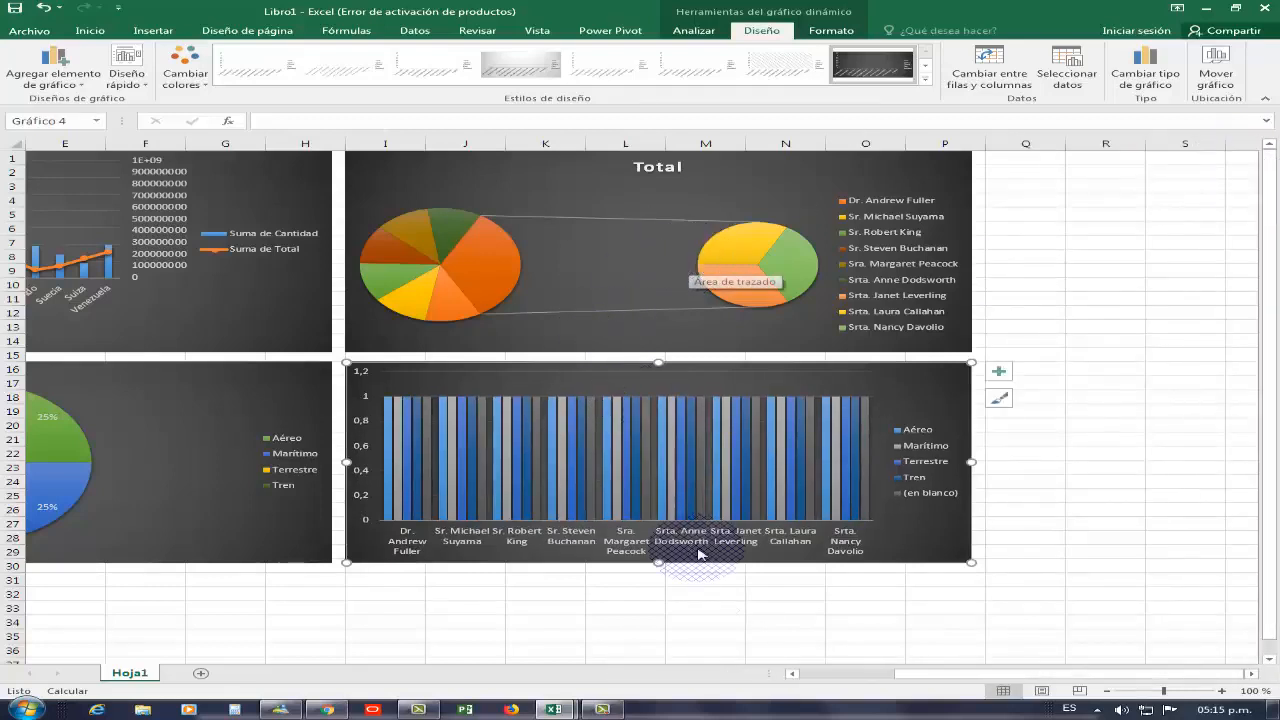
{"action": "left_click", "coordinate": [792, 675]}
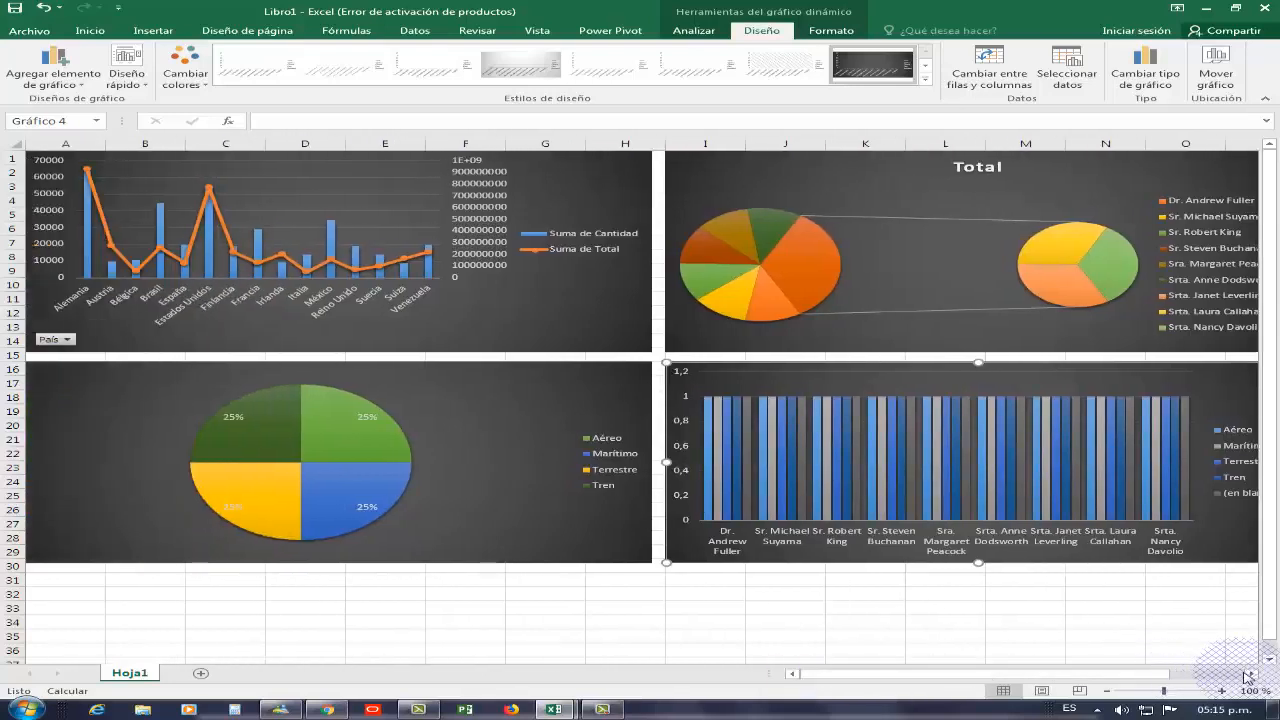
{"action": "left_click", "coordinate": [1106, 691]}
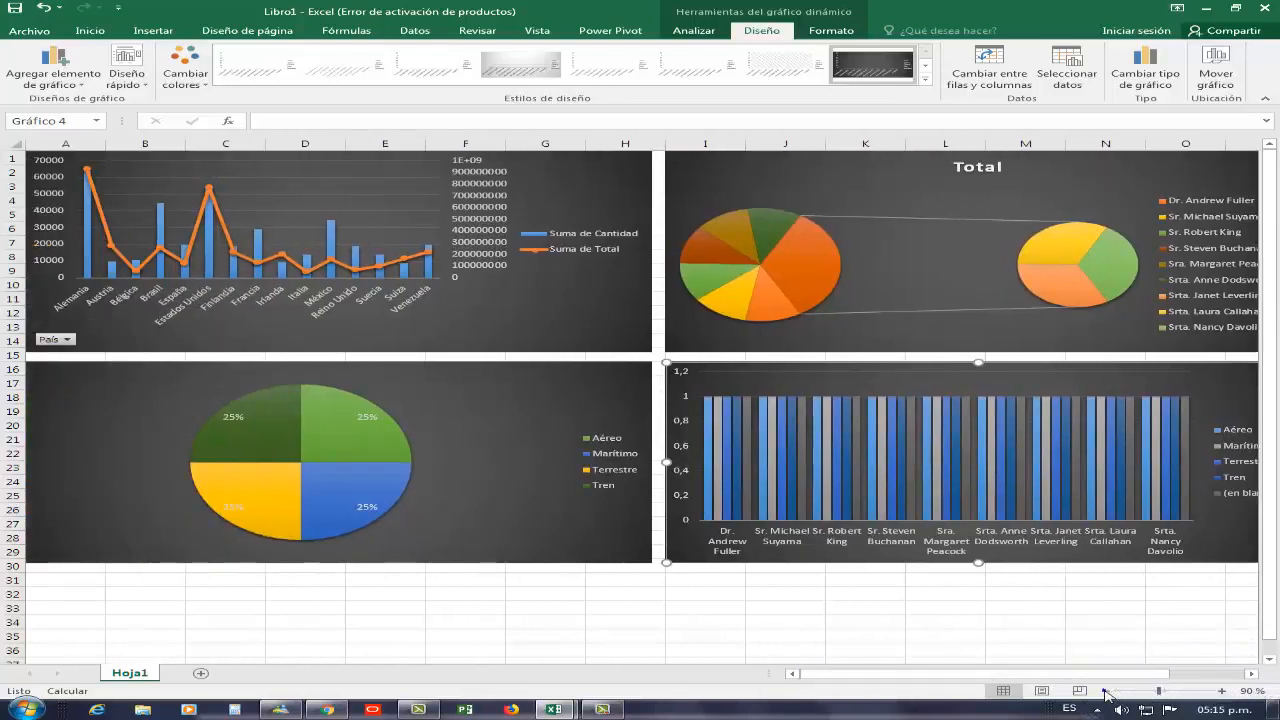
{"action": "left_click", "coordinate": [1106, 691]}
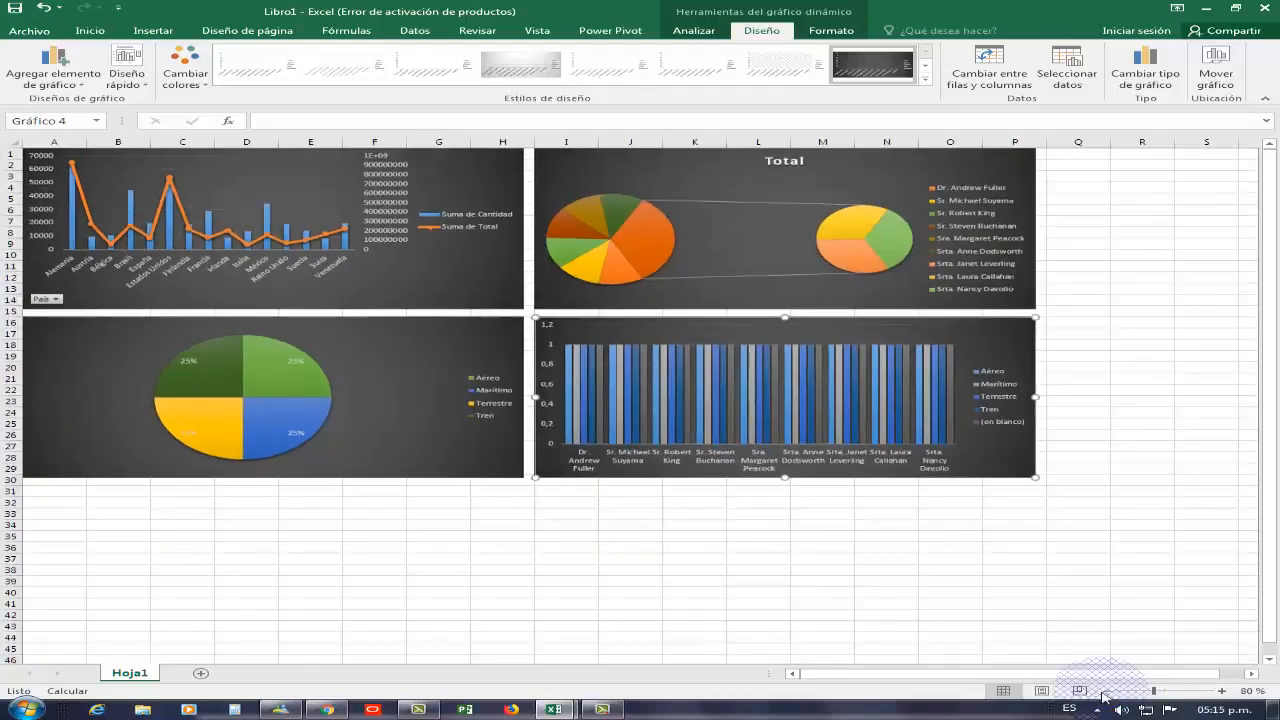
{"action": "left_click", "coordinate": [1118, 168]}
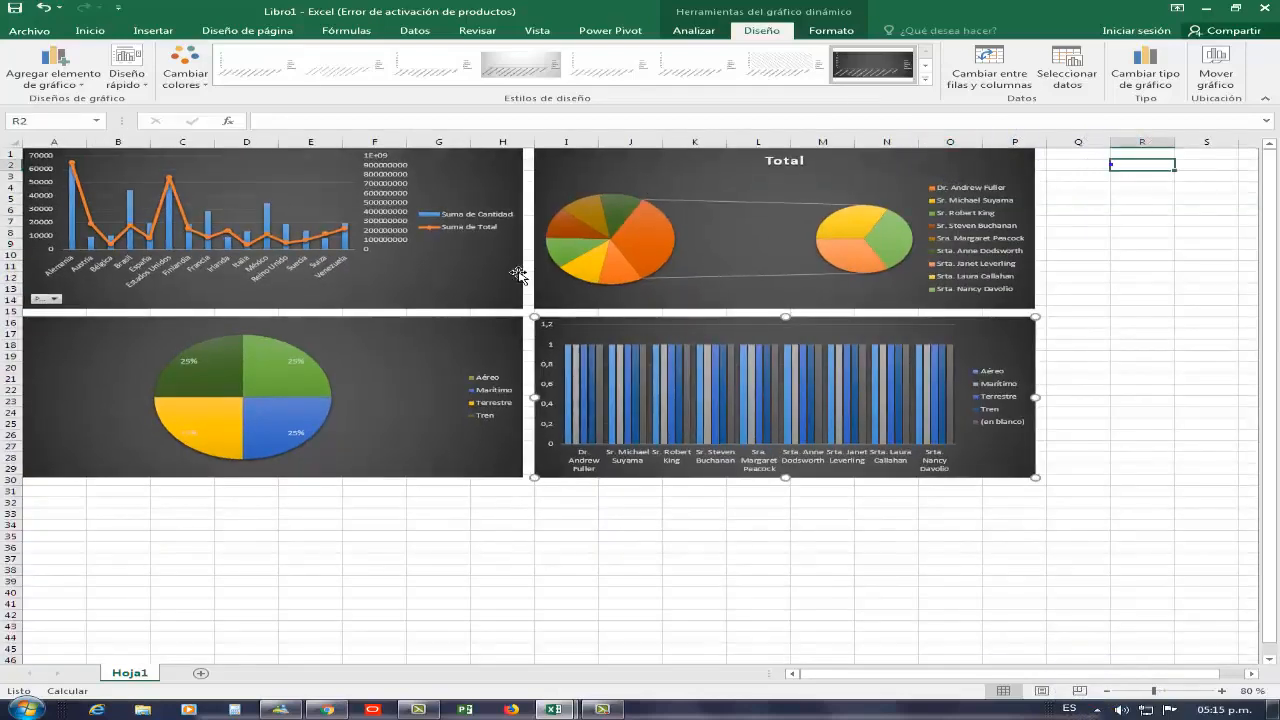
{"action": "left_click", "coordinate": [430, 272]}
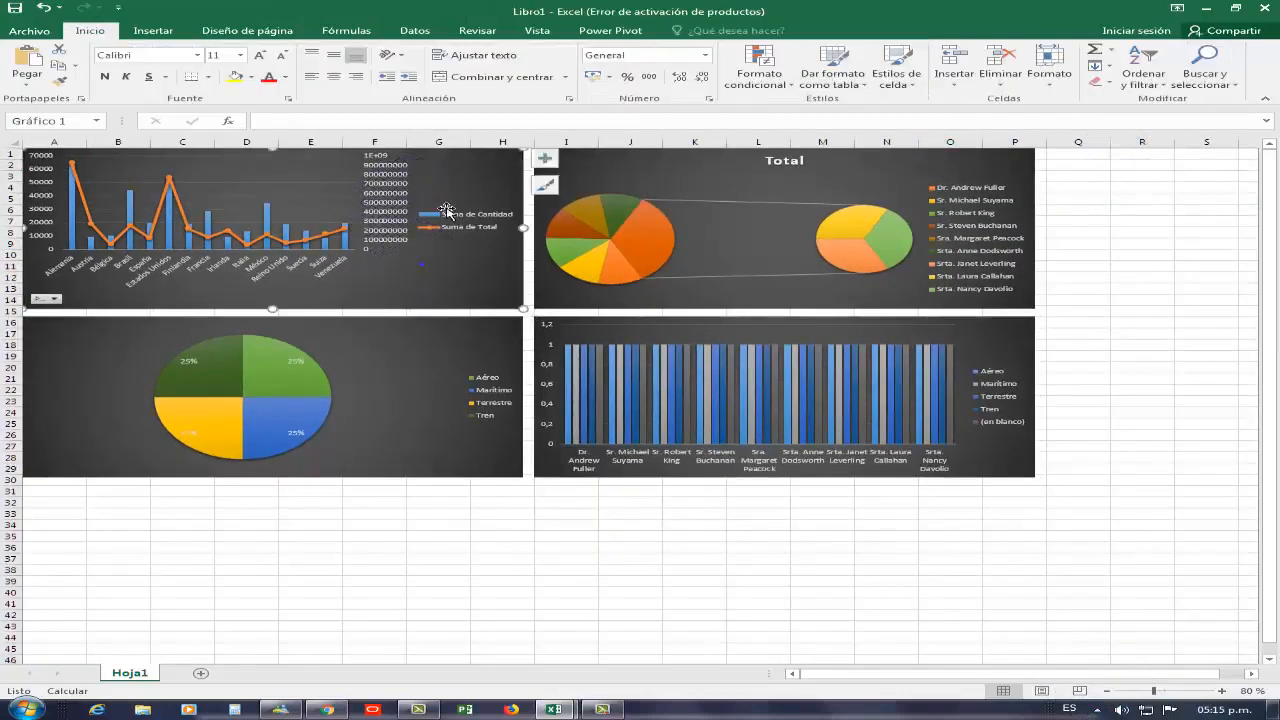
{"action": "left_click", "coordinate": [414, 31]}
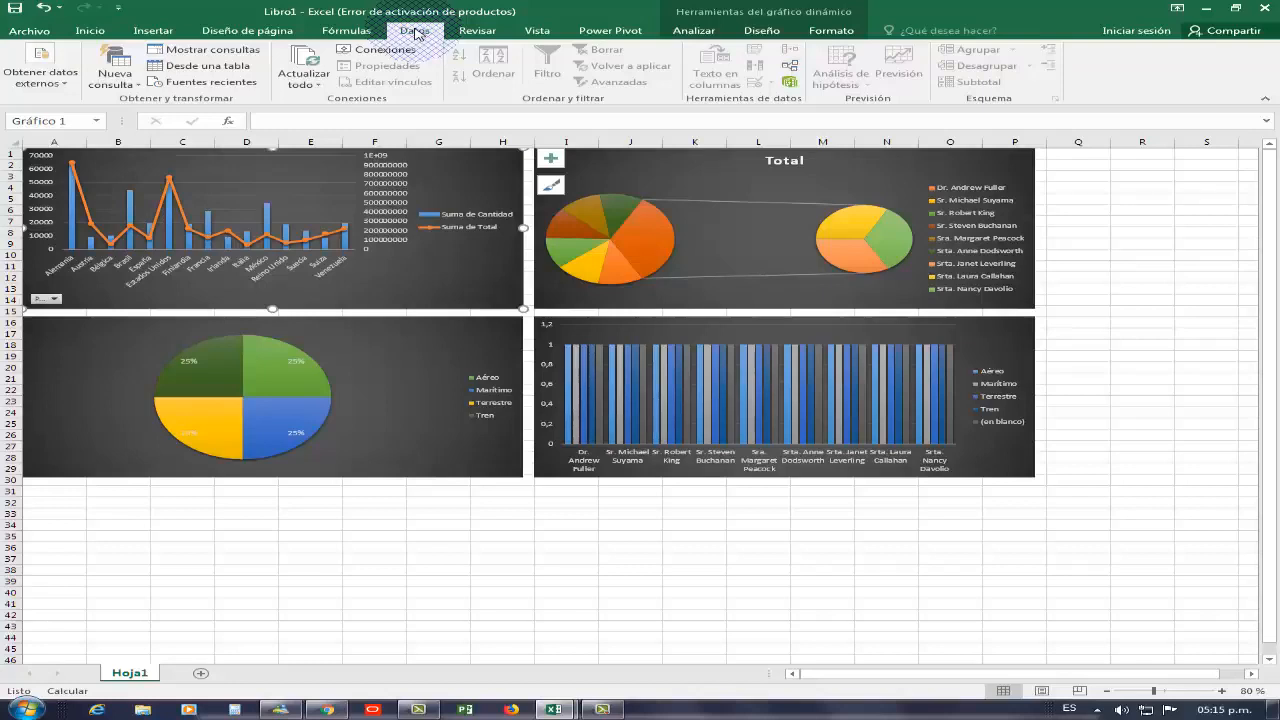
{"action": "left_click", "coordinate": [692, 31]}
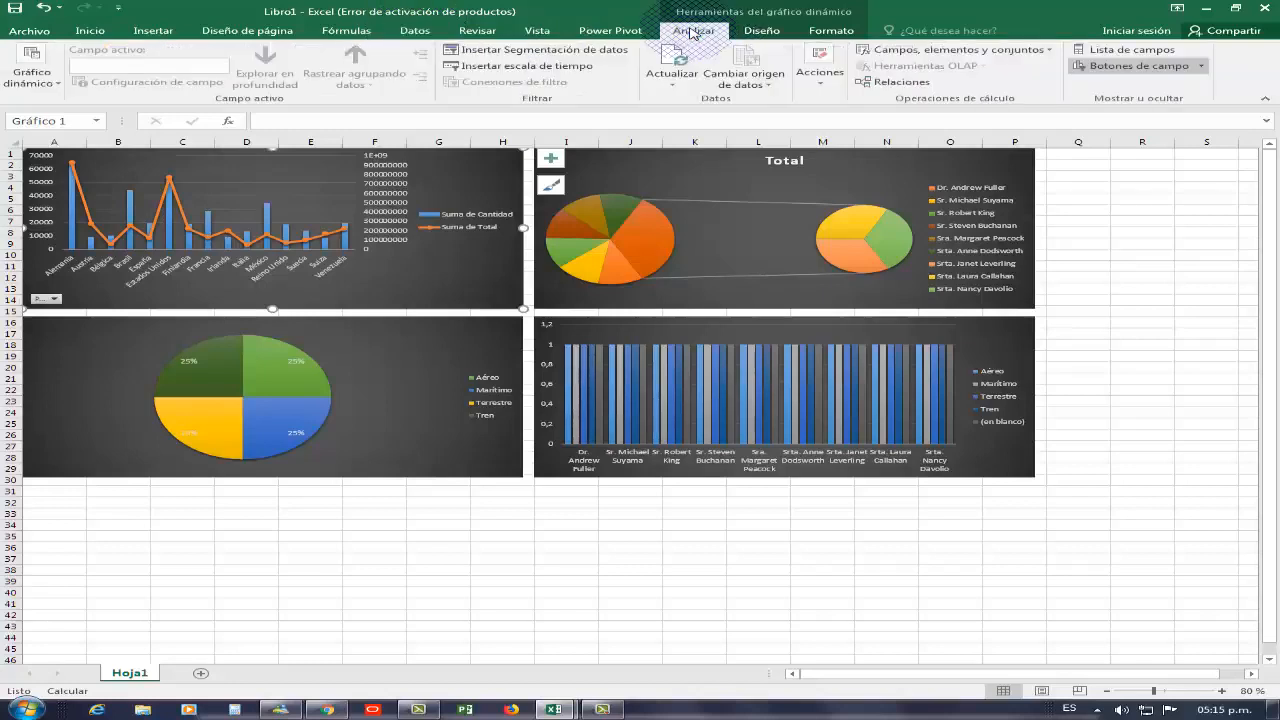
{"action": "left_click", "coordinate": [761, 32]}
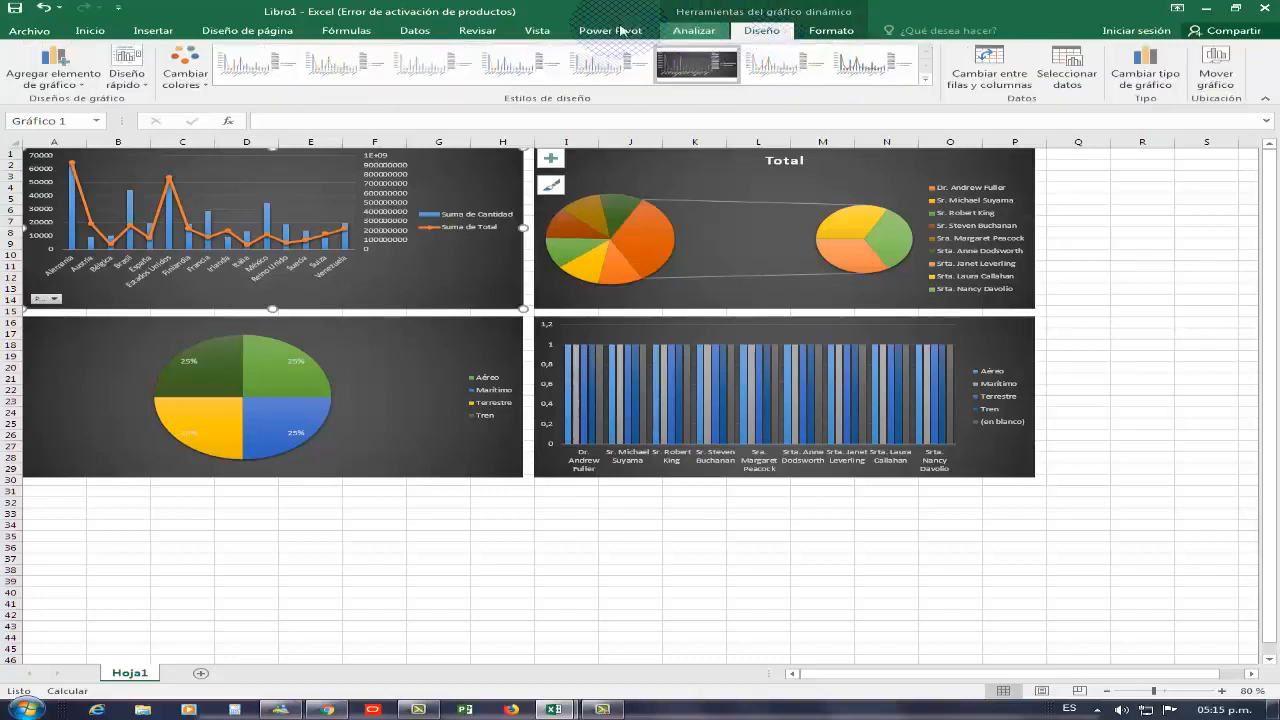
{"action": "left_click", "coordinate": [430, 31]}
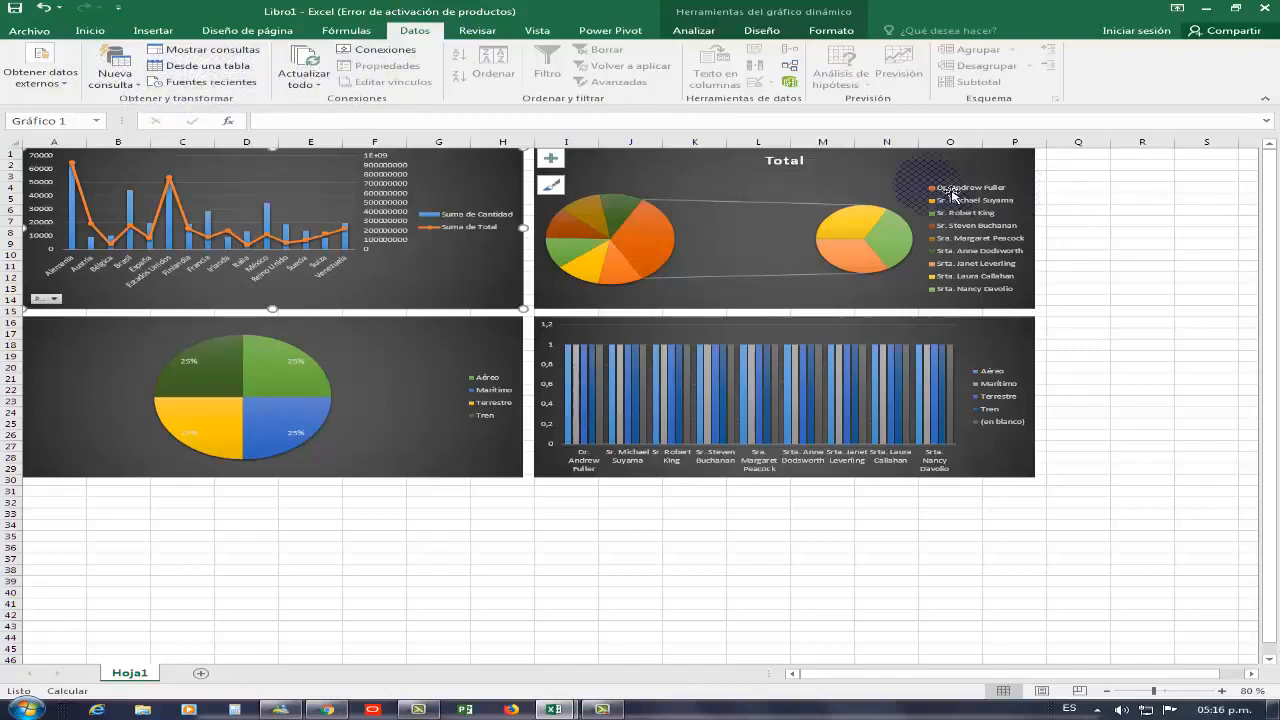
{"action": "left_click", "coordinate": [1063, 177]}
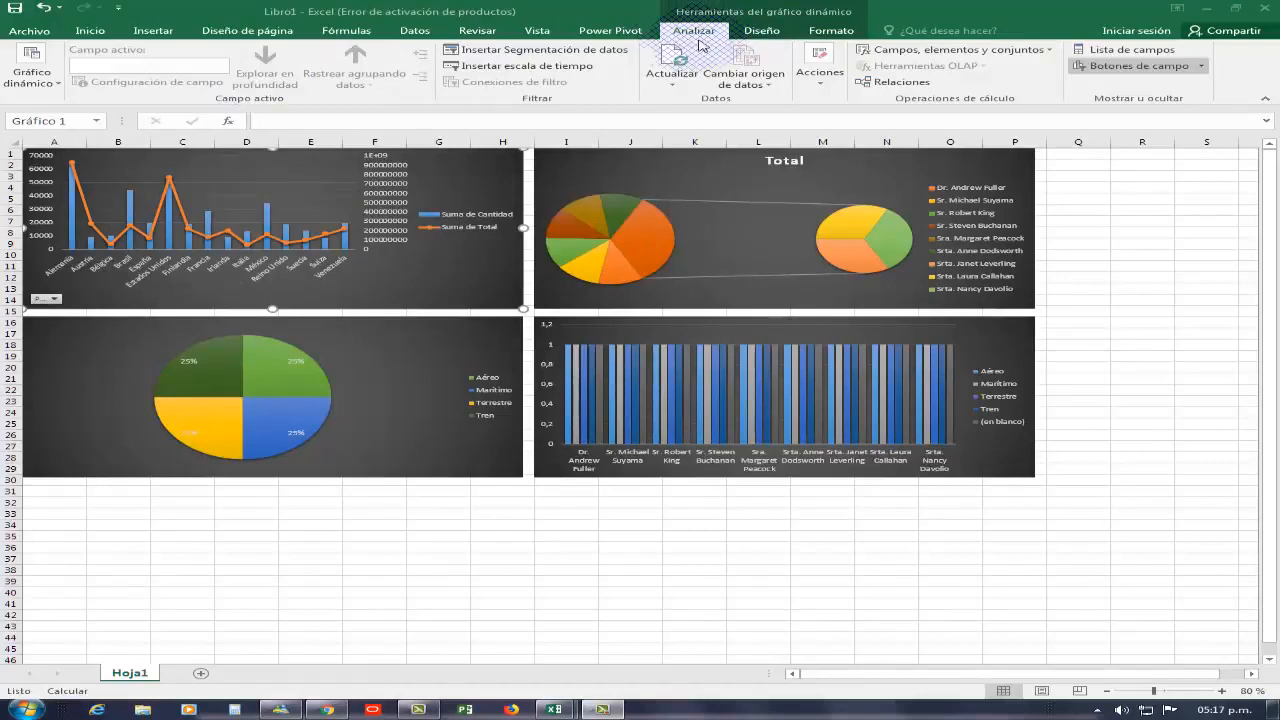
Insert a slicer for Nombre Vendedor from the vend table on Gráfico 1
{"action": "left_click", "coordinate": [540, 52]}
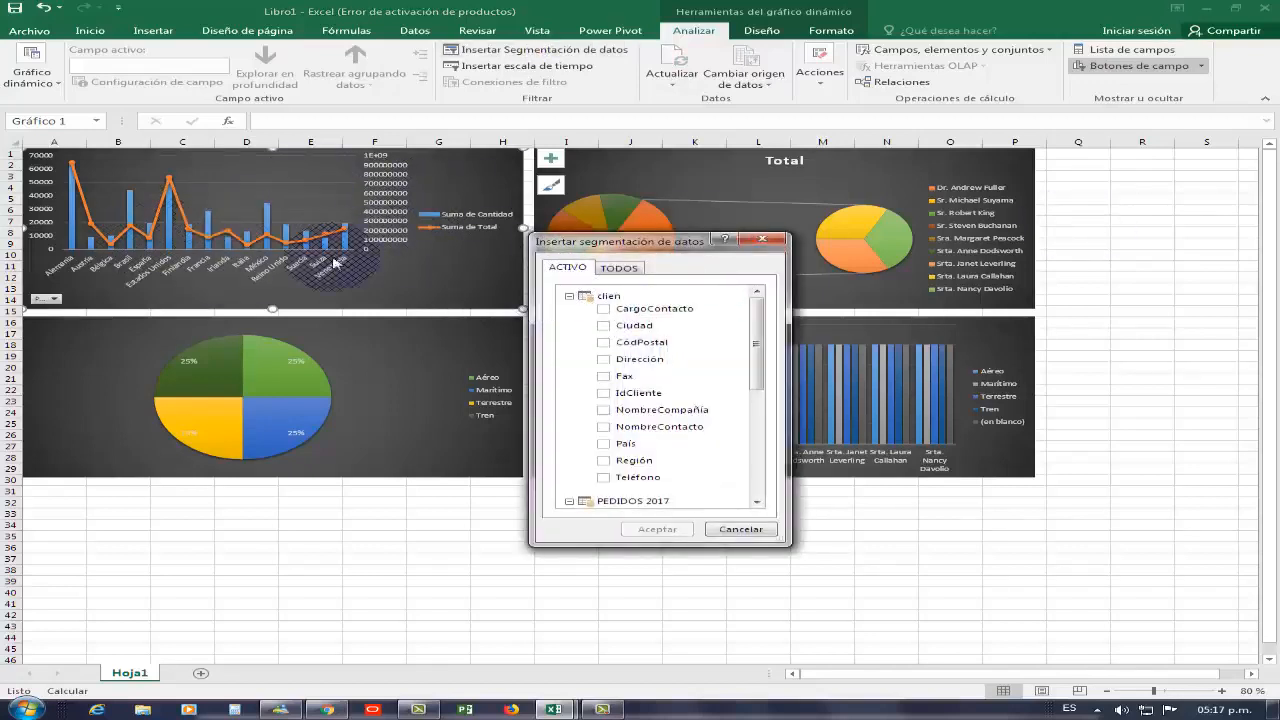
{"action": "left_click_drag", "start_coordinate": [760, 365], "coordinate": [758, 381]}
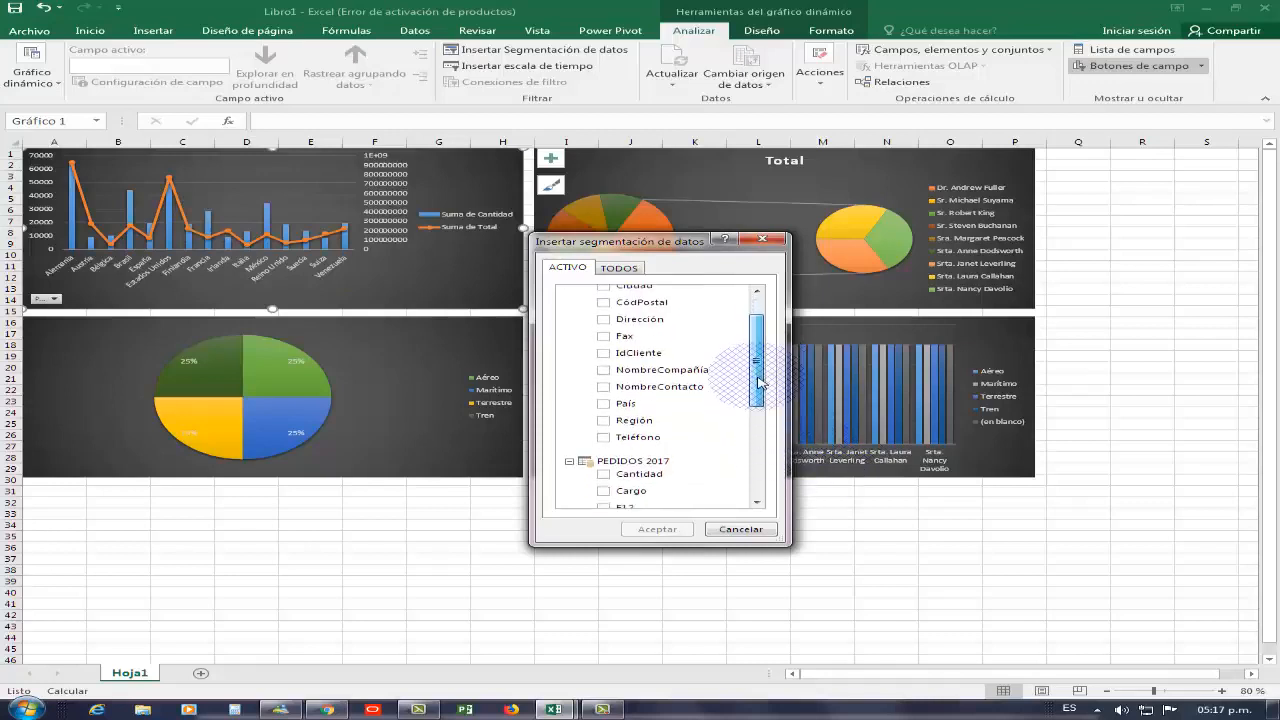
{"action": "left_click", "coordinate": [650, 421]}
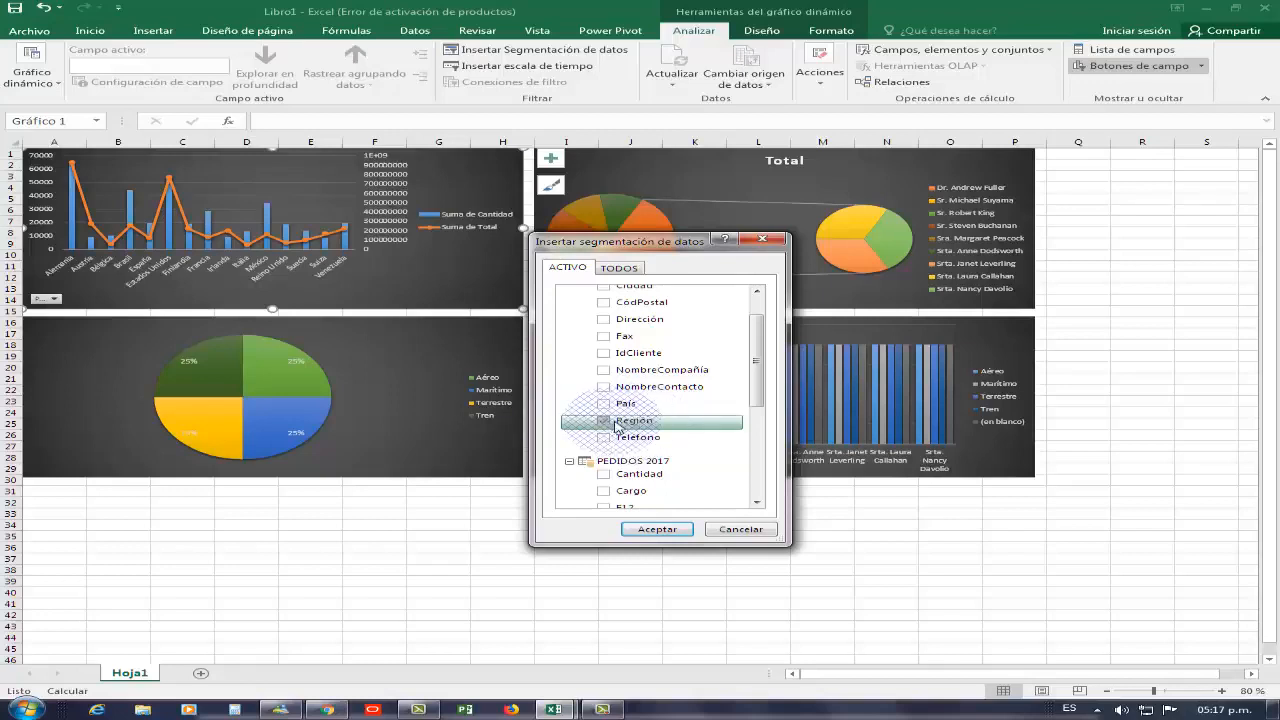
{"action": "left_click", "coordinate": [605, 421]}
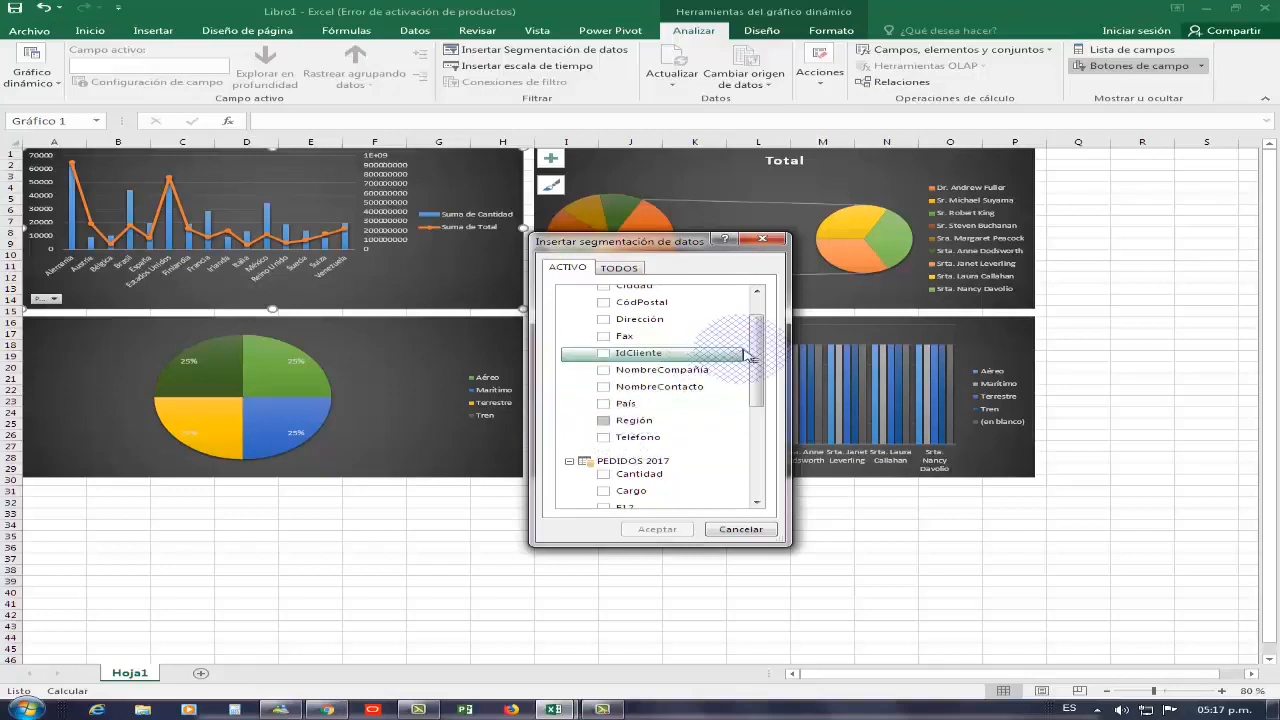
{"action": "mouse_move", "coordinate": [753, 357]}
{"action": "left_mouse_down"}
{"action": "mouse_move", "coordinate": [752, 420]}
{"action": "mouse_move", "coordinate": [759, 318]}
{"action": "mouse_move", "coordinate": [760, 443]}
{"action": "mouse_move", "coordinate": [757, 300]}
{"action": "mouse_move", "coordinate": [757, 378]}
{"action": "mouse_move", "coordinate": [755, 342]}
{"action": "left_mouse_up"}
{"action": "left_click", "coordinate": [619, 267]}
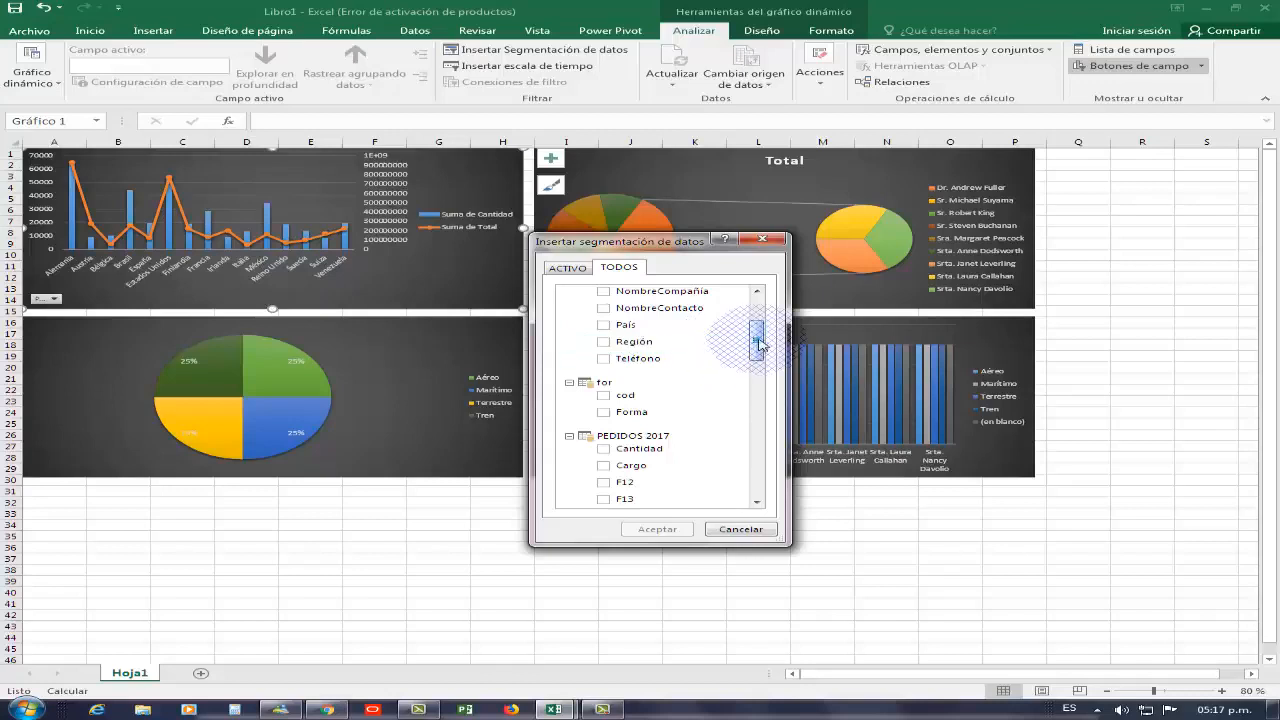
{"action": "left_click_drag", "start_coordinate": [757, 348], "coordinate": [754, 459]}
{"action": "scroll", "coordinate": [757, 340], "scroll_direction": "up", "scroll_amount": 3}
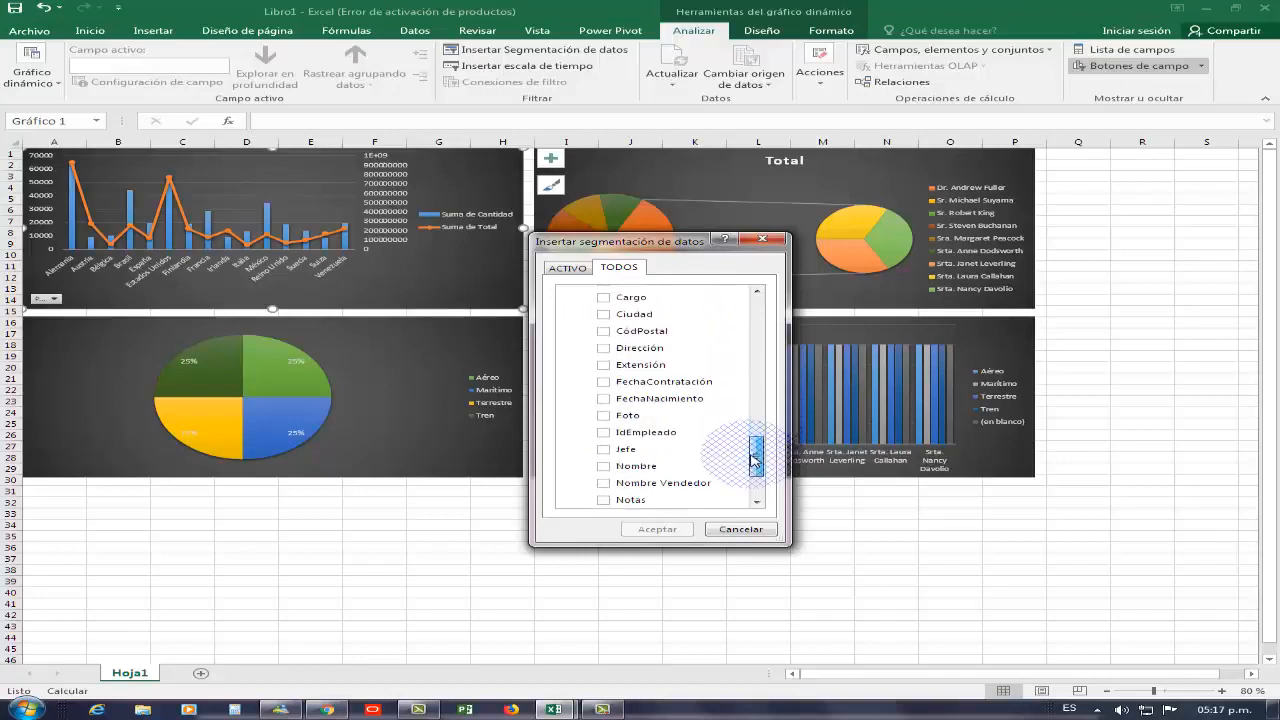
{"action": "left_click", "coordinate": [603, 483]}
{"action": "left_click", "coordinate": [645, 531]}
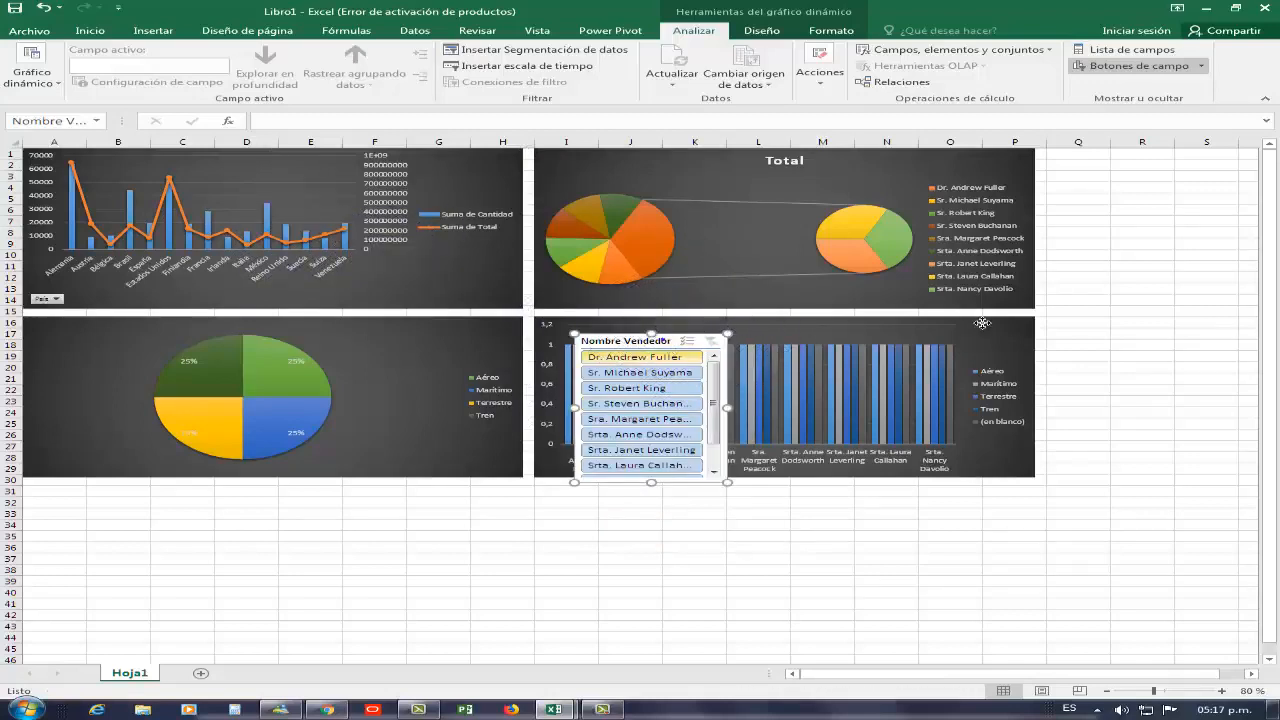
Move the Nombre Vendedor slicer beside the pie-of-pie chart and filter by Sr. Steven Buchanan
{"action": "left_click_drag", "start_coordinate": [667, 342], "coordinate": [1146, 171]}
{"action": "left_click", "coordinate": [1136, 188]}
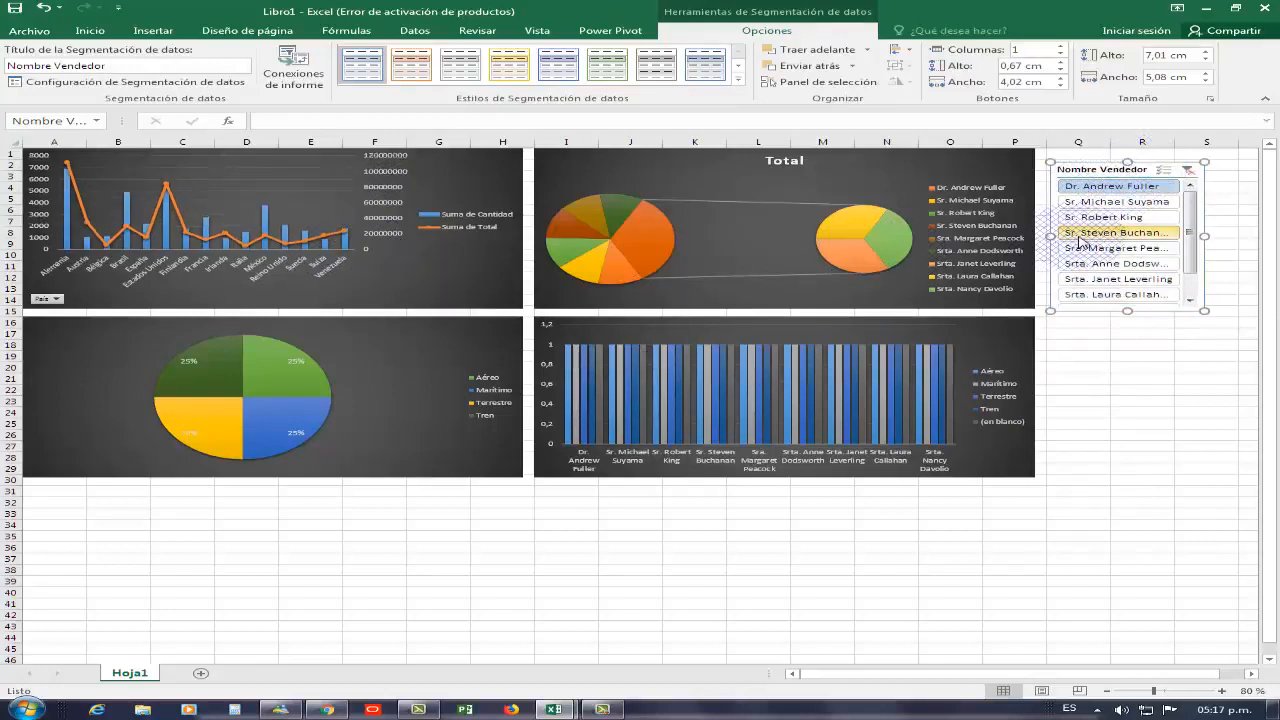
{"action": "left_click", "coordinate": [1084, 233]}
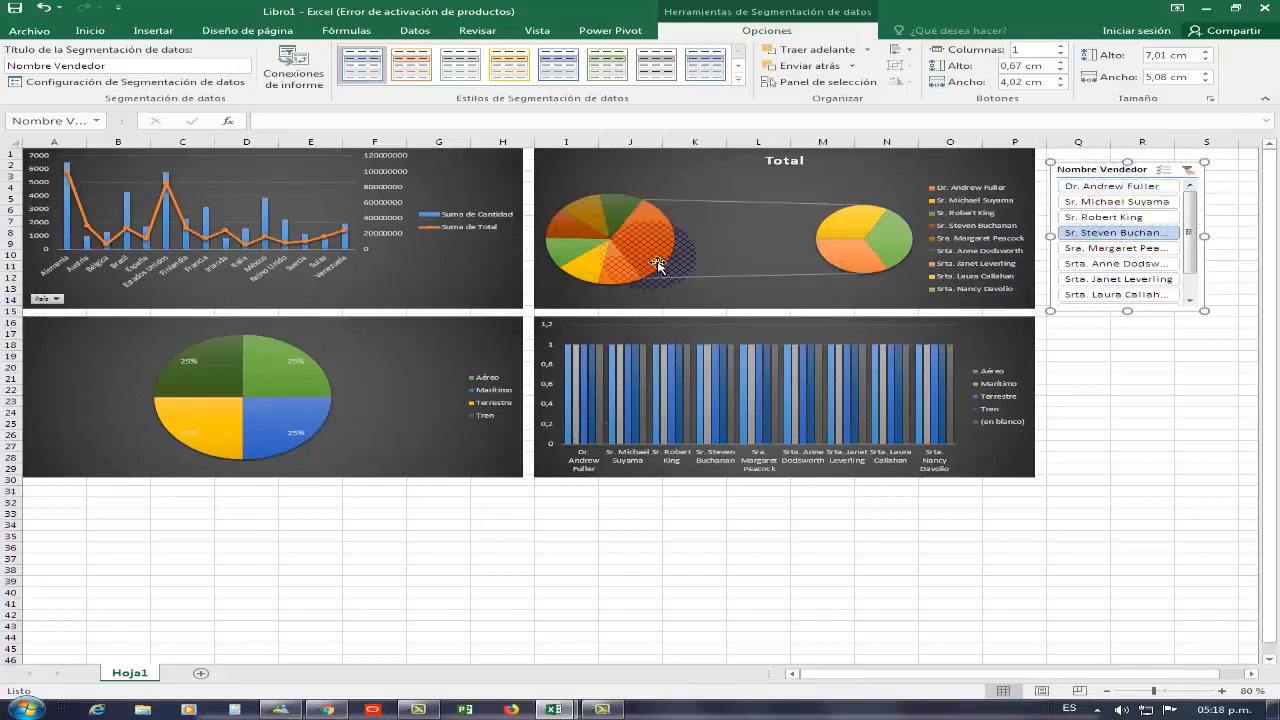
Connect the Nombre Vendedor slicer to Gráfico 3 through its filter connections
{"action": "left_click", "coordinate": [882, 176]}
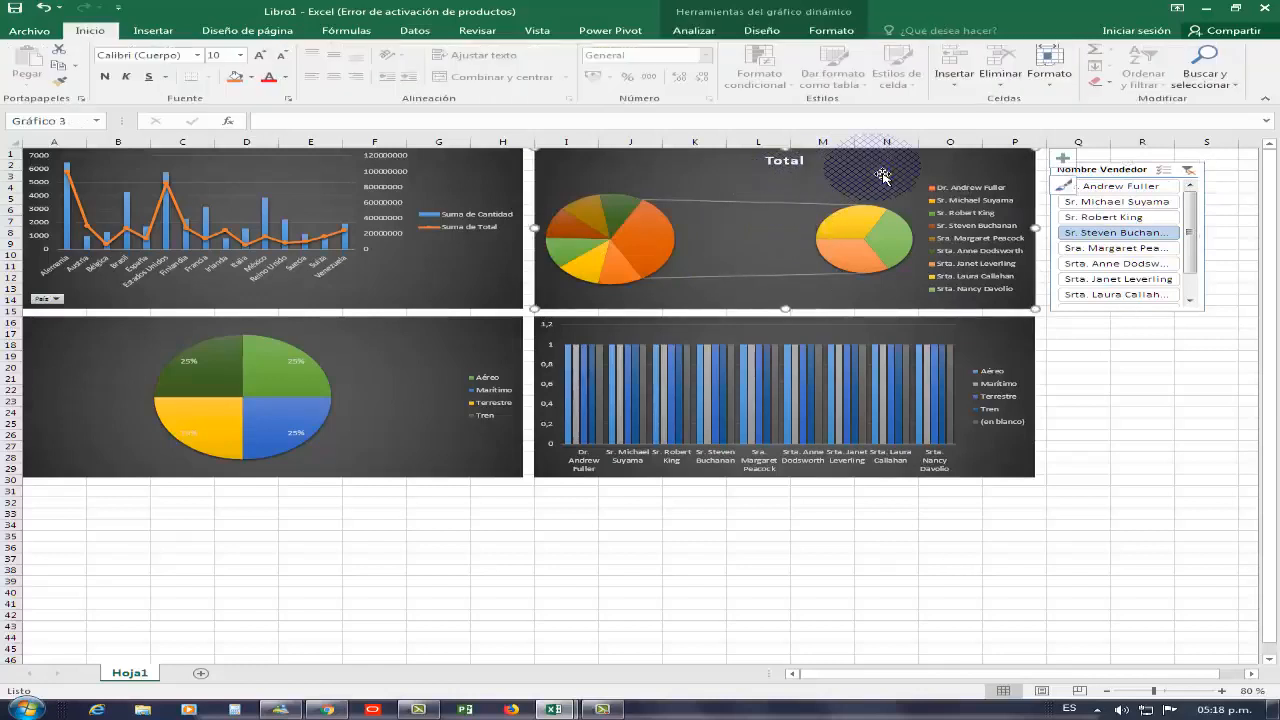
{"action": "right_click", "coordinate": [881, 175]}
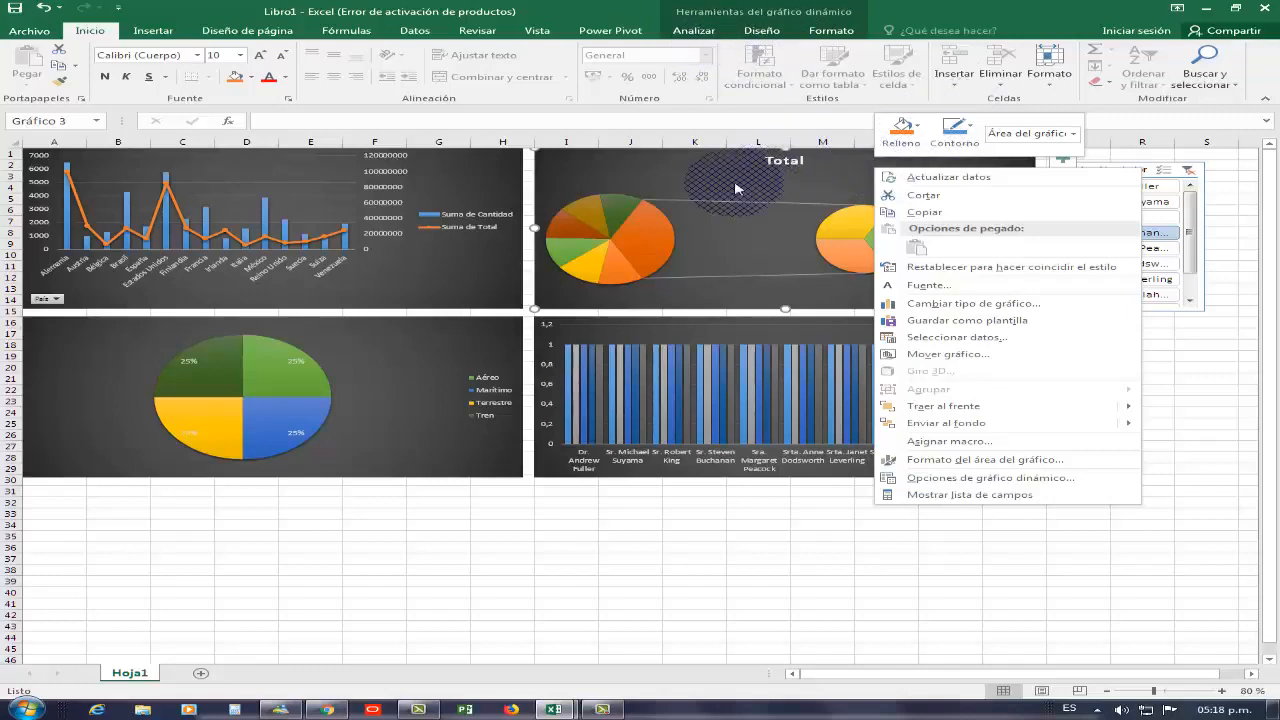
{"action": "left_click", "coordinate": [744, 15]}
{"action": "left_click", "coordinate": [745, 16]}
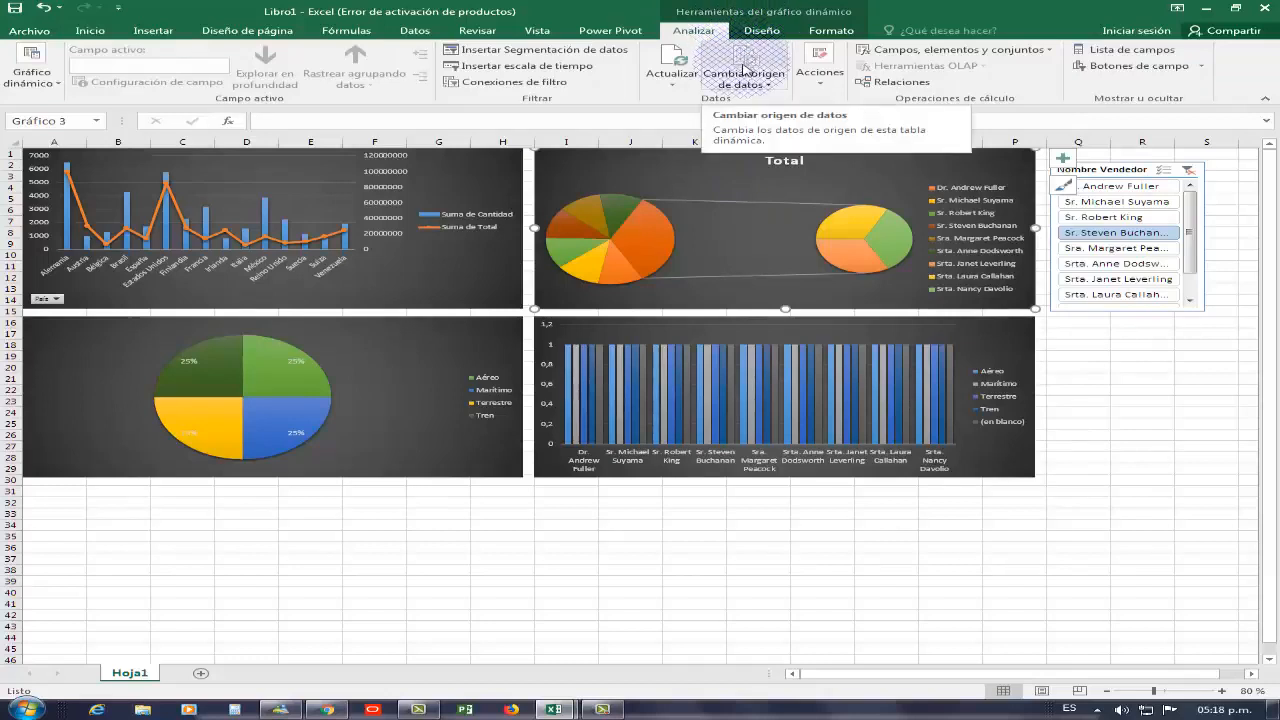
{"action": "left_click", "coordinate": [531, 83]}
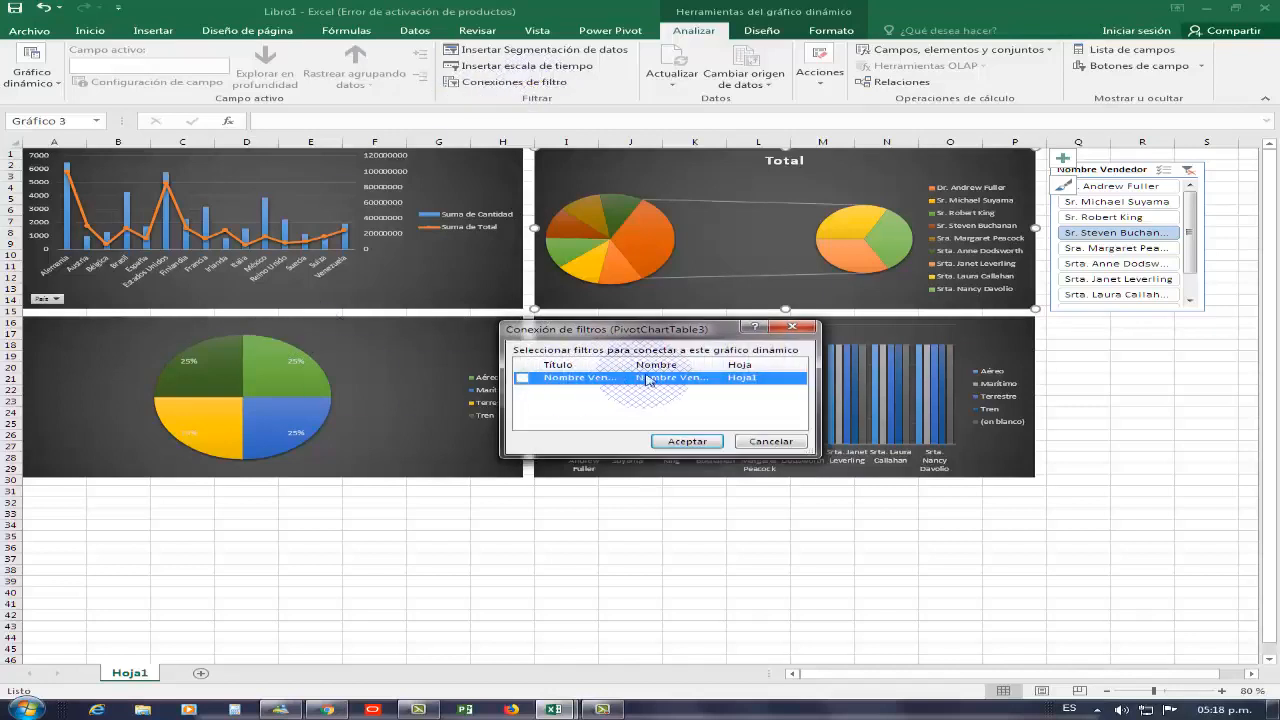
{"action": "left_click", "coordinate": [700, 442]}
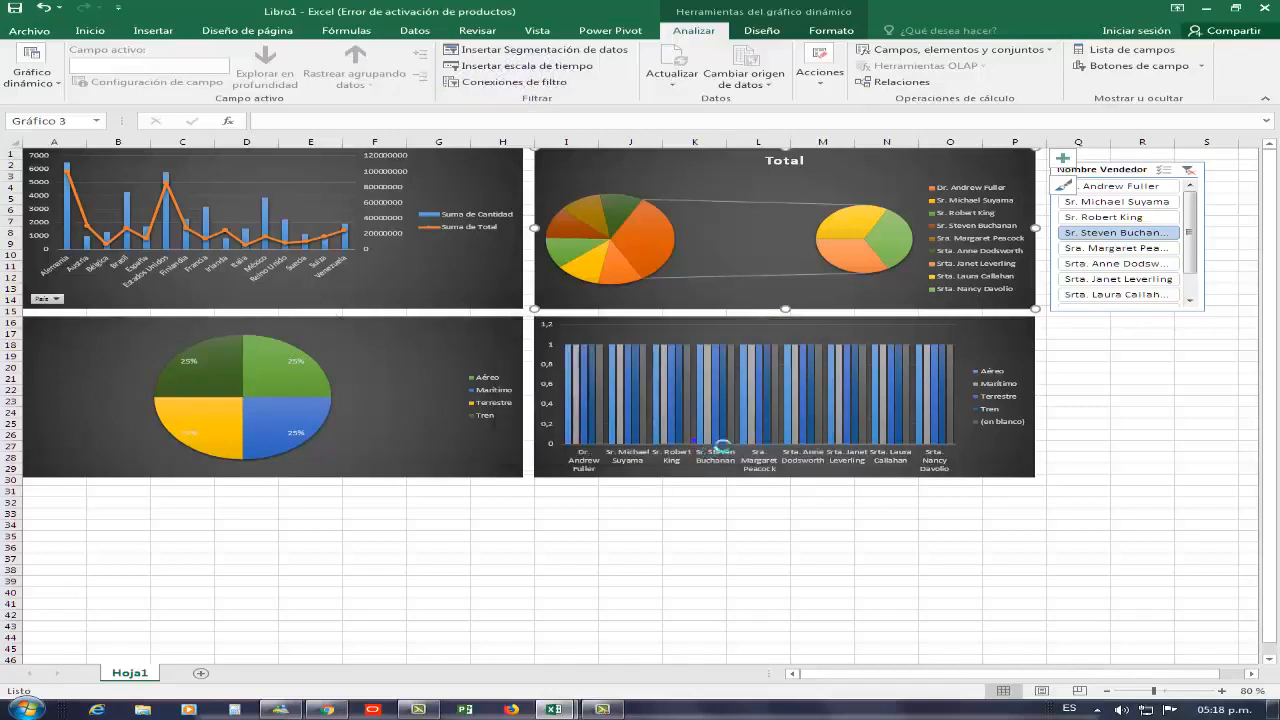
Filter the slicer by Sra. Margaret Peacock and connect the Nombre Vendedor slicer to the pie chart Gráfico 2
{"action": "left_click", "coordinate": [1096, 248]}
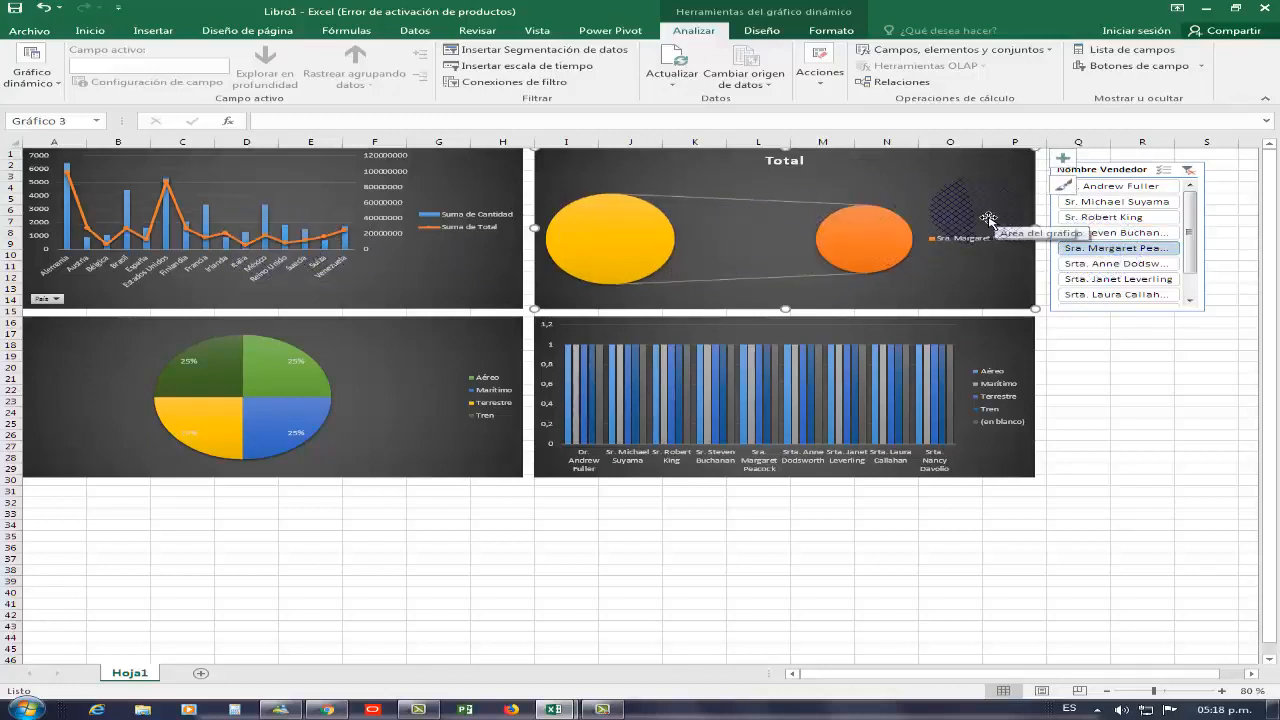
{"action": "left_click", "coordinate": [455, 360]}
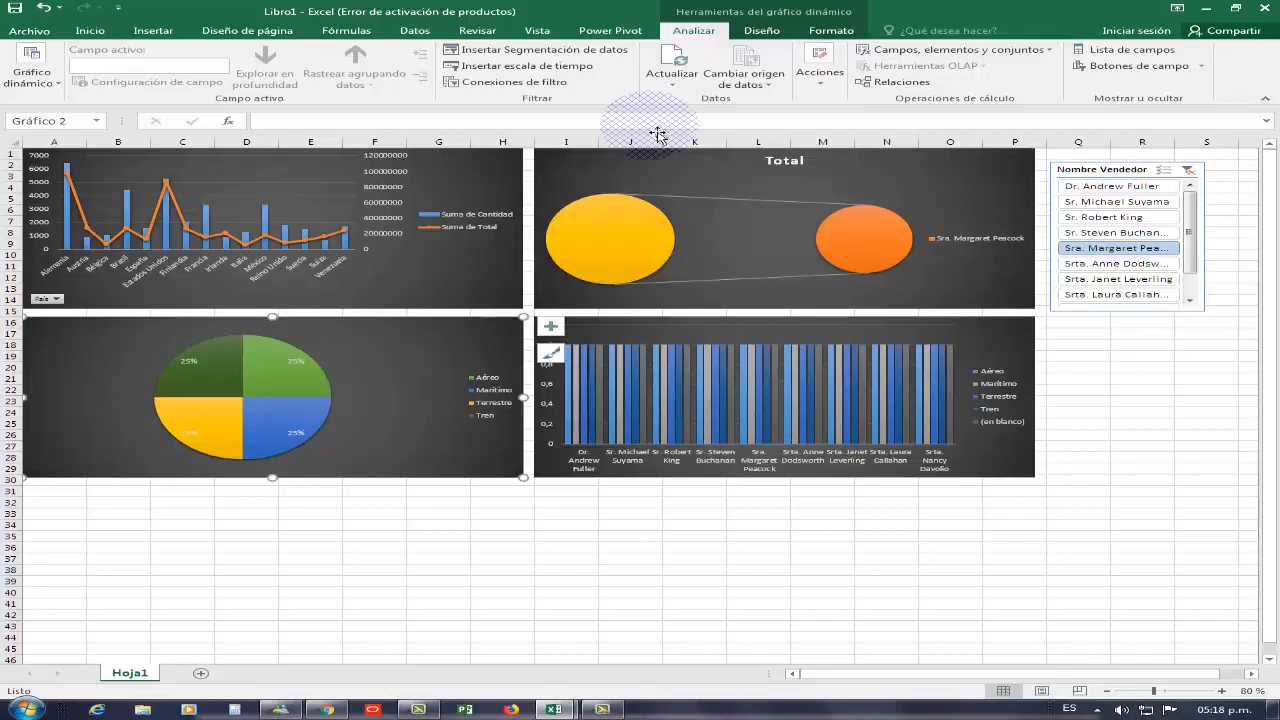
{"action": "left_click", "coordinate": [520, 82]}
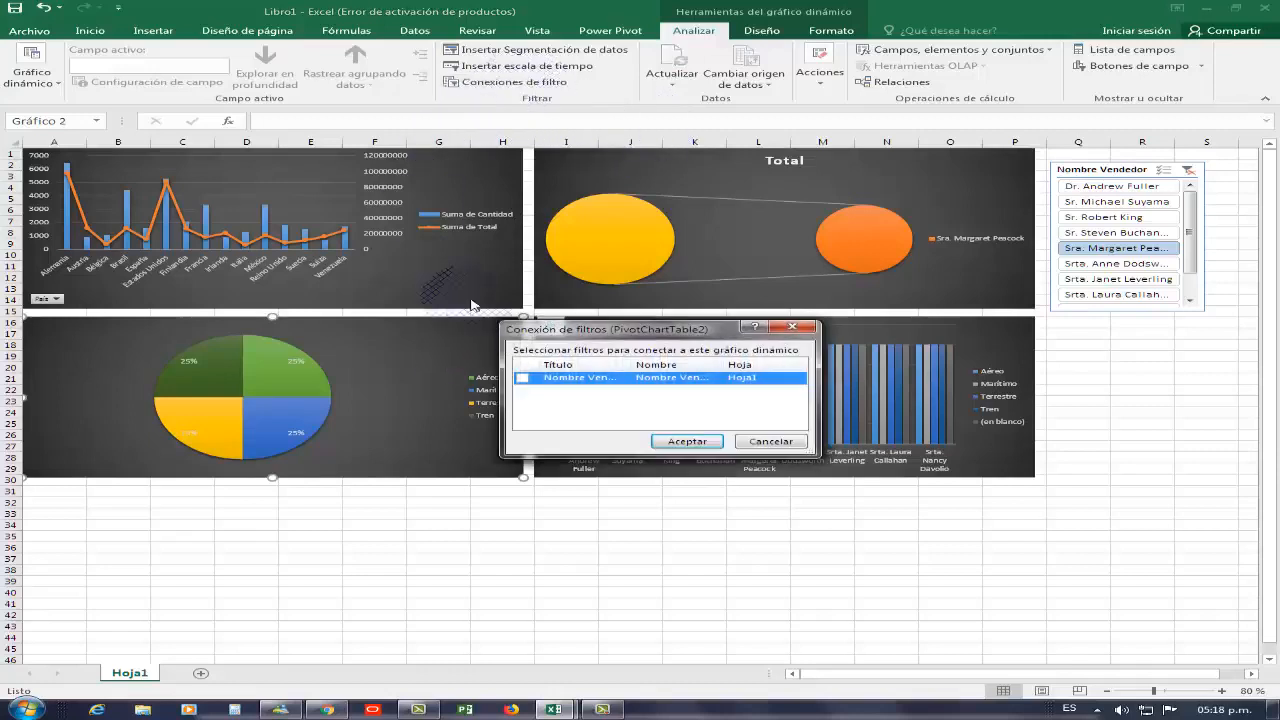
{"action": "left_click", "coordinate": [686, 441]}
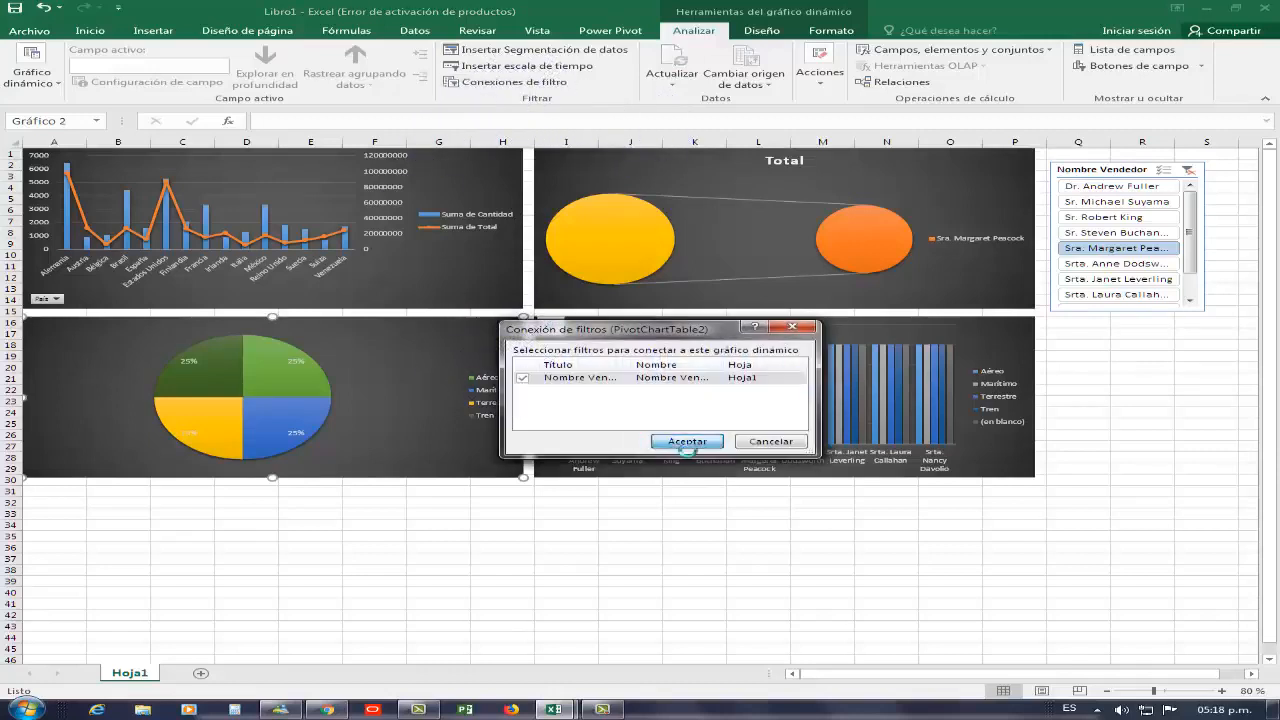
{"action": "left_click_drag", "start_coordinate": [337, 371], "coordinate": [333, 373]}
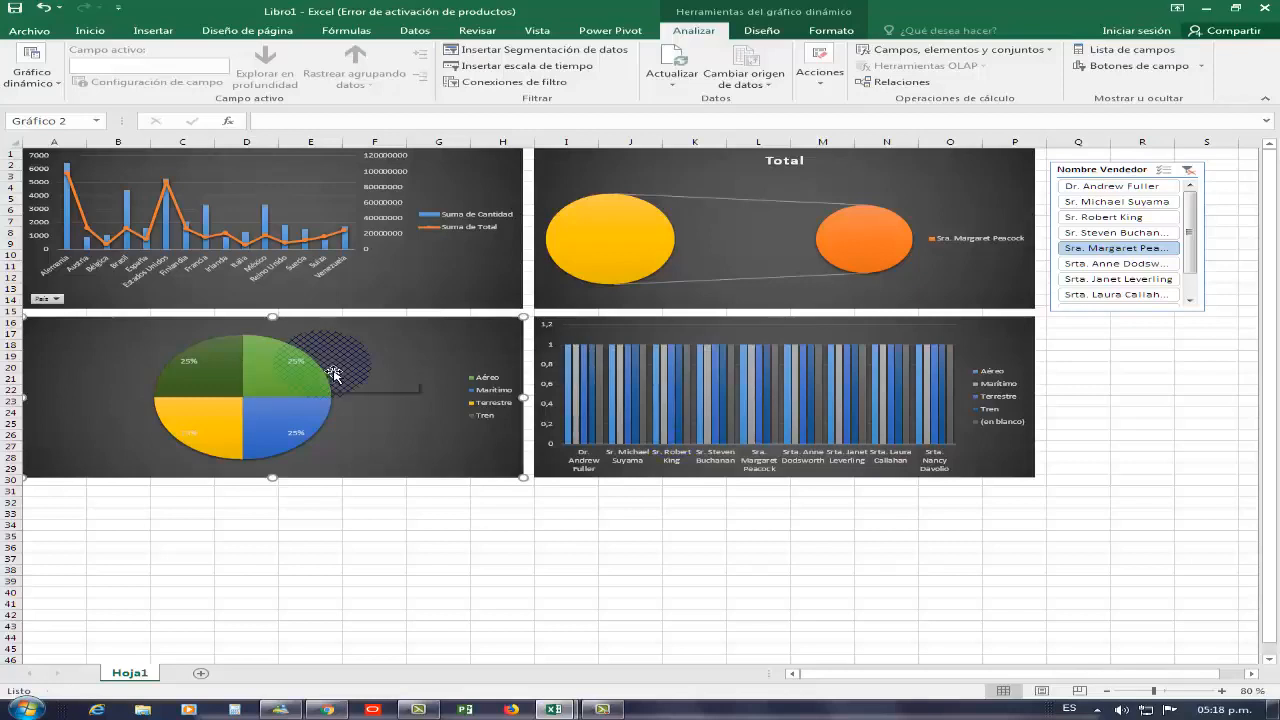
Connect the Nombre Vendedor slicer to the column chart Gráfico 4 through its filter connections
{"action": "left_click", "coordinate": [637, 342]}
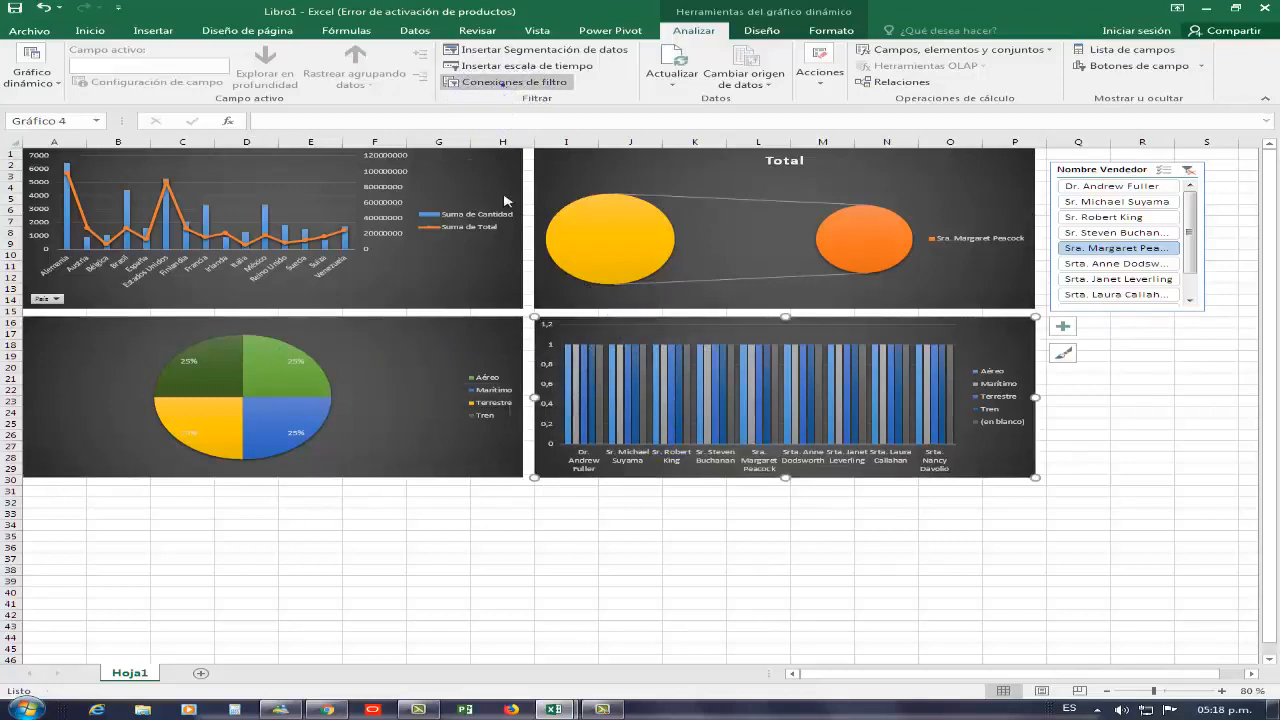
{"action": "left_click", "coordinate": [503, 82]}
{"action": "left_click", "coordinate": [686, 441]}
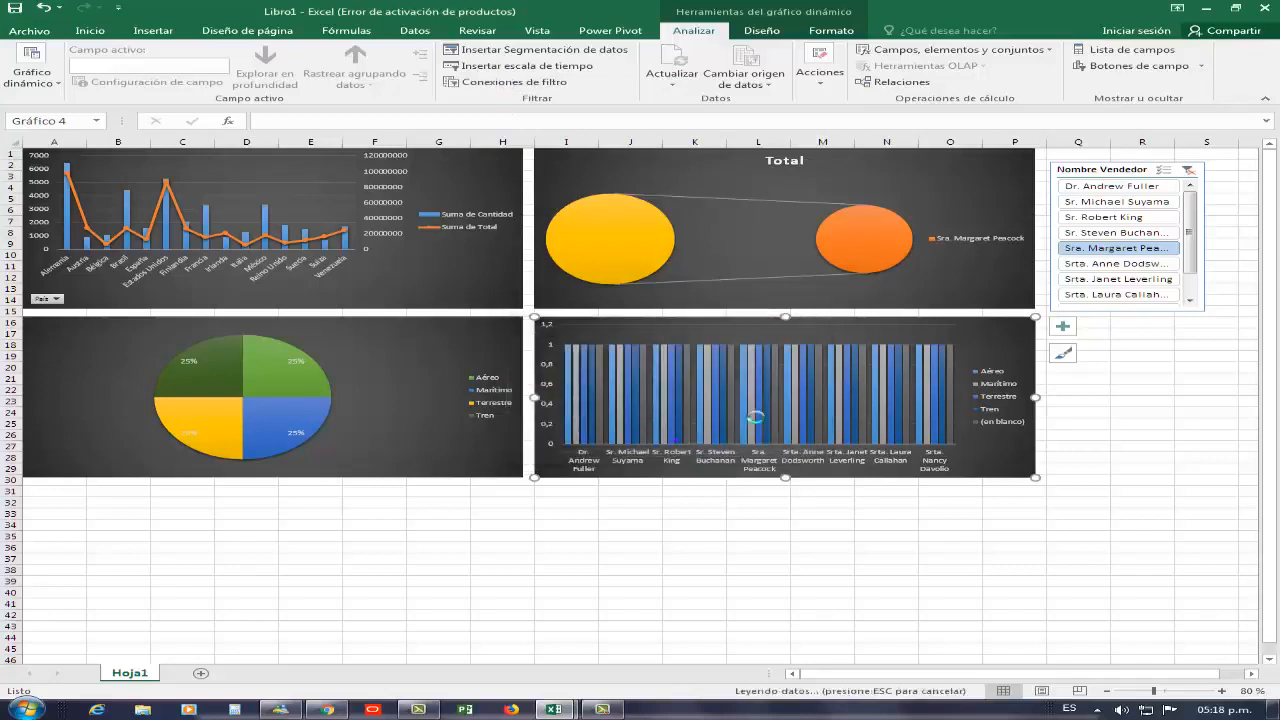
Test the slicer by filtering several sellers in turn, then clear the slicer filter
{"action": "left_click", "coordinate": [1095, 234]}
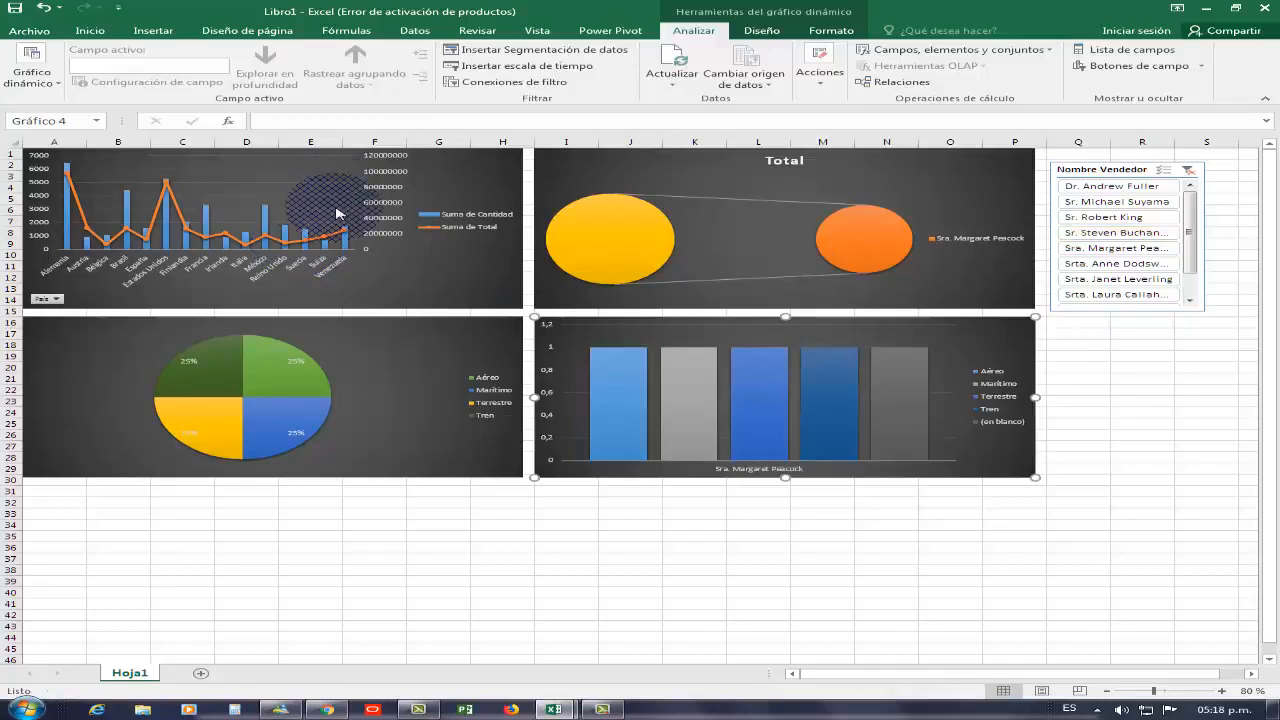
{"action": "left_click", "coordinate": [1145, 202]}
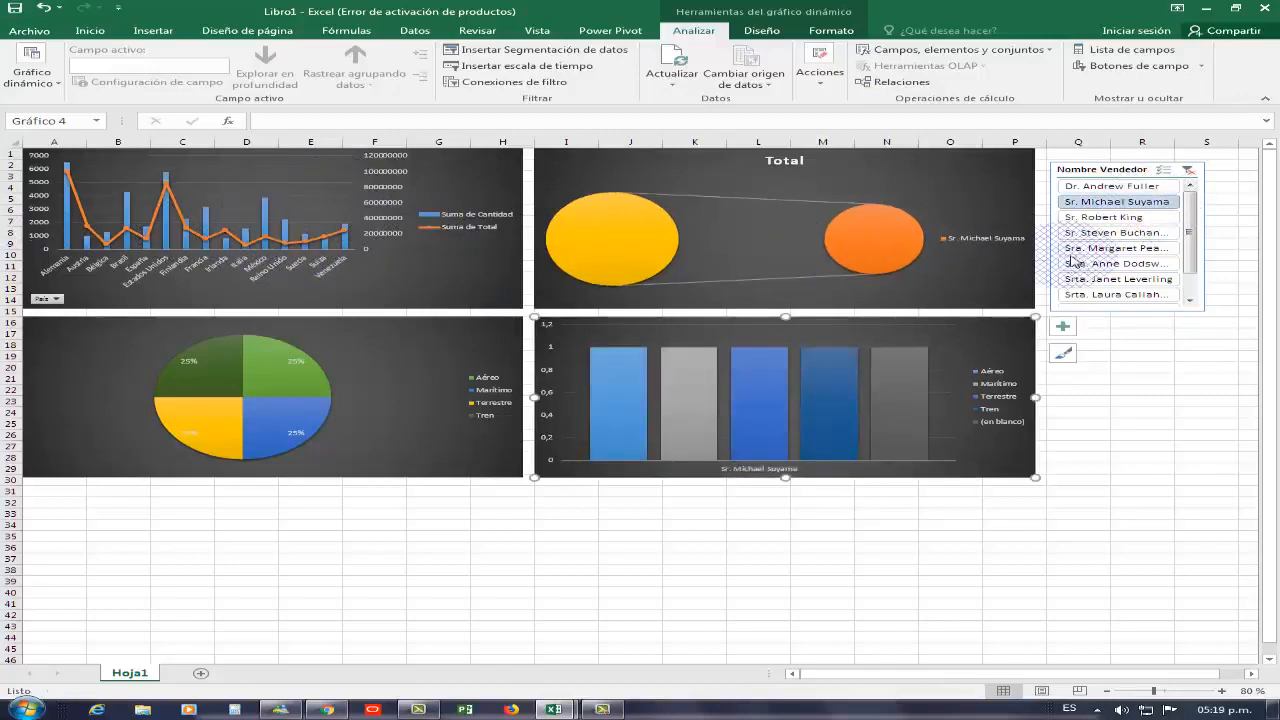
{"action": "left_click", "coordinate": [1099, 263]}
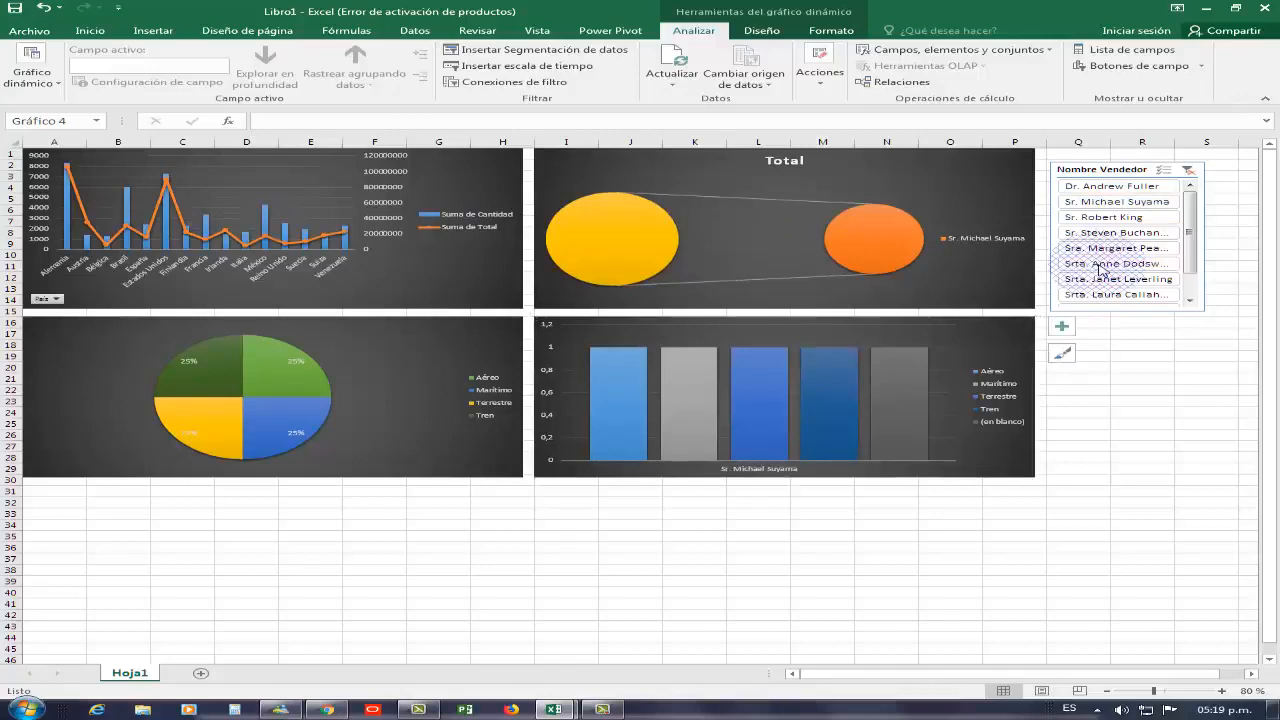
{"action": "left_click", "coordinate": [1189, 170]}
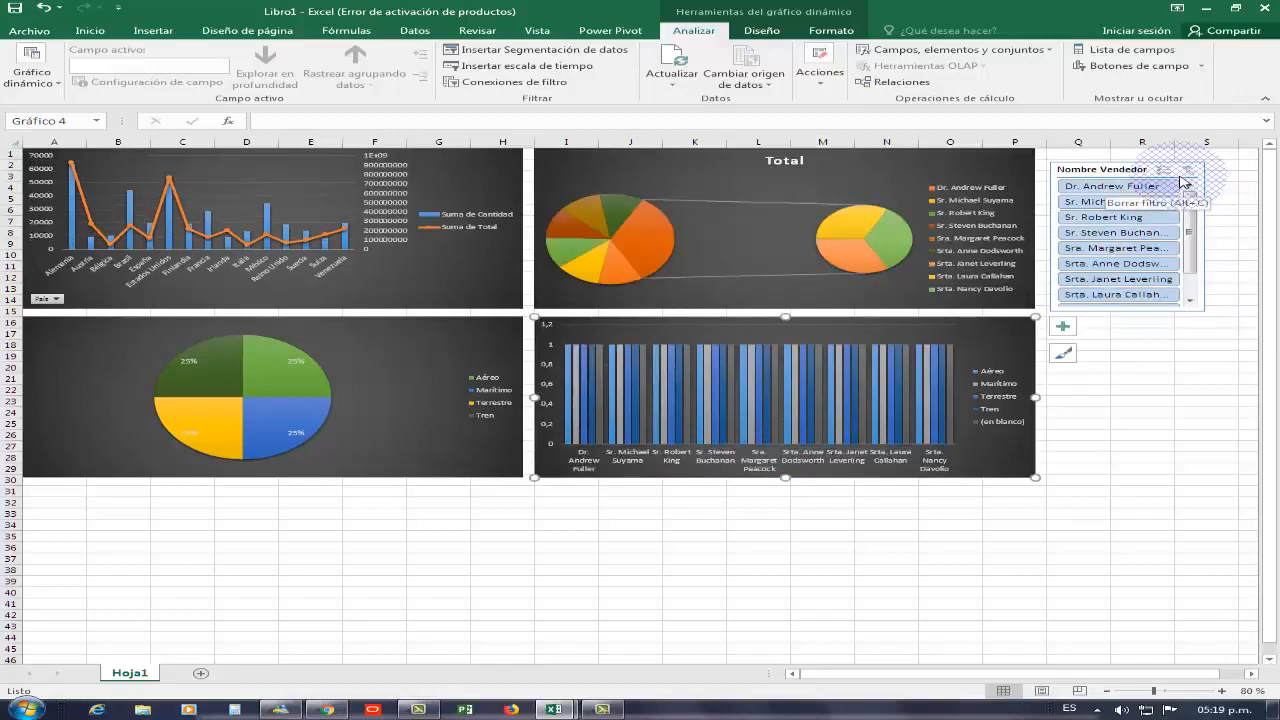
Insert a timeline for FechaPedido from the PEDIDOS 2017 table and place it below the bottom-right chart
{"action": "left_click", "coordinate": [557, 66]}
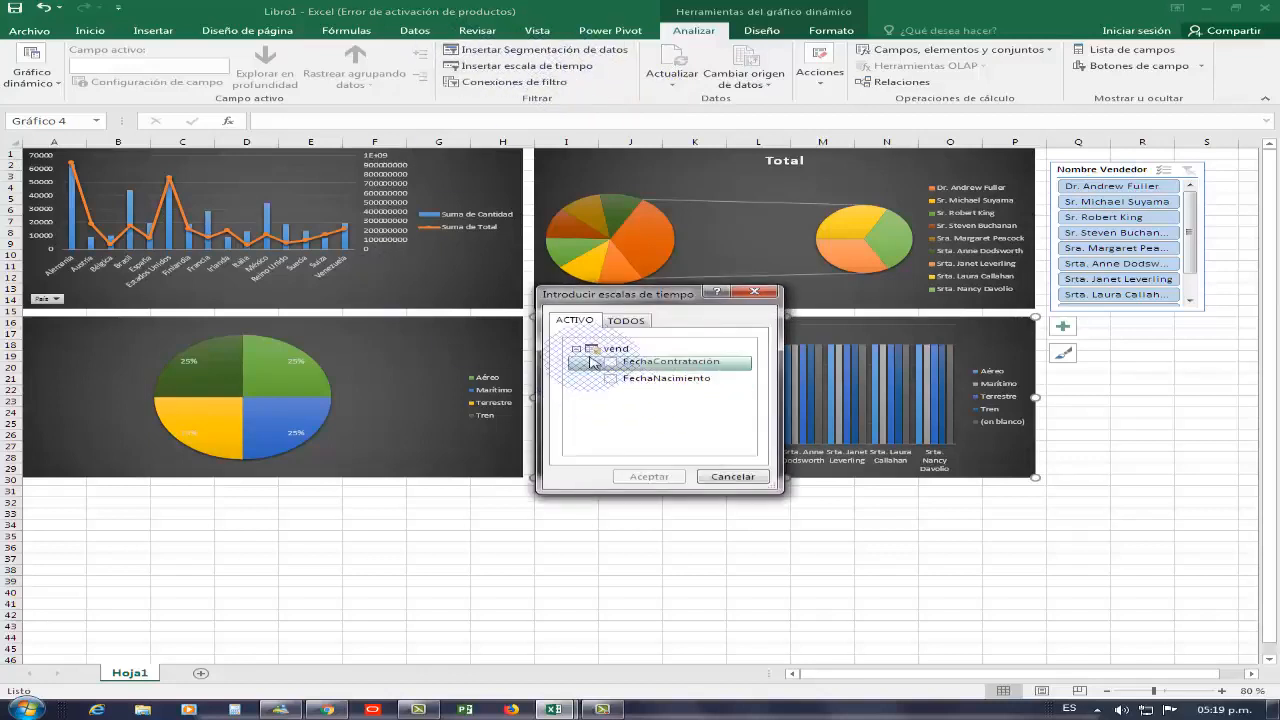
{"action": "left_click", "coordinate": [628, 322]}
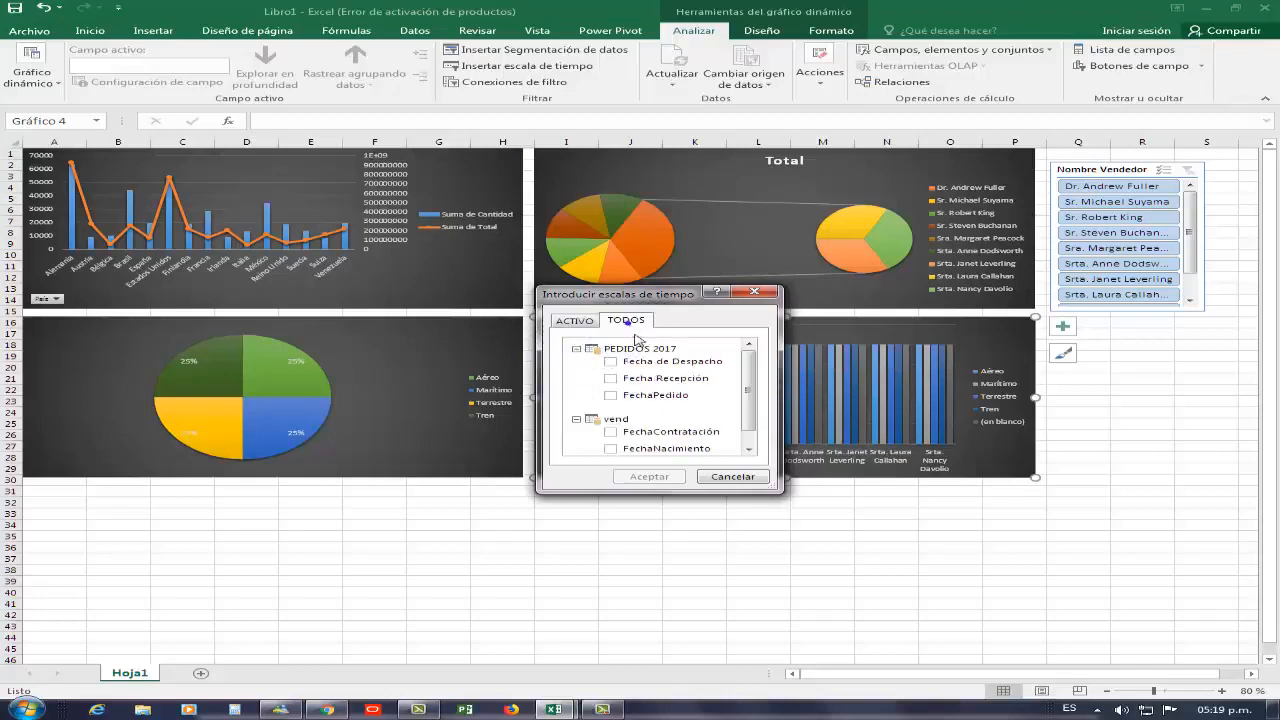
{"action": "left_click", "coordinate": [611, 395]}
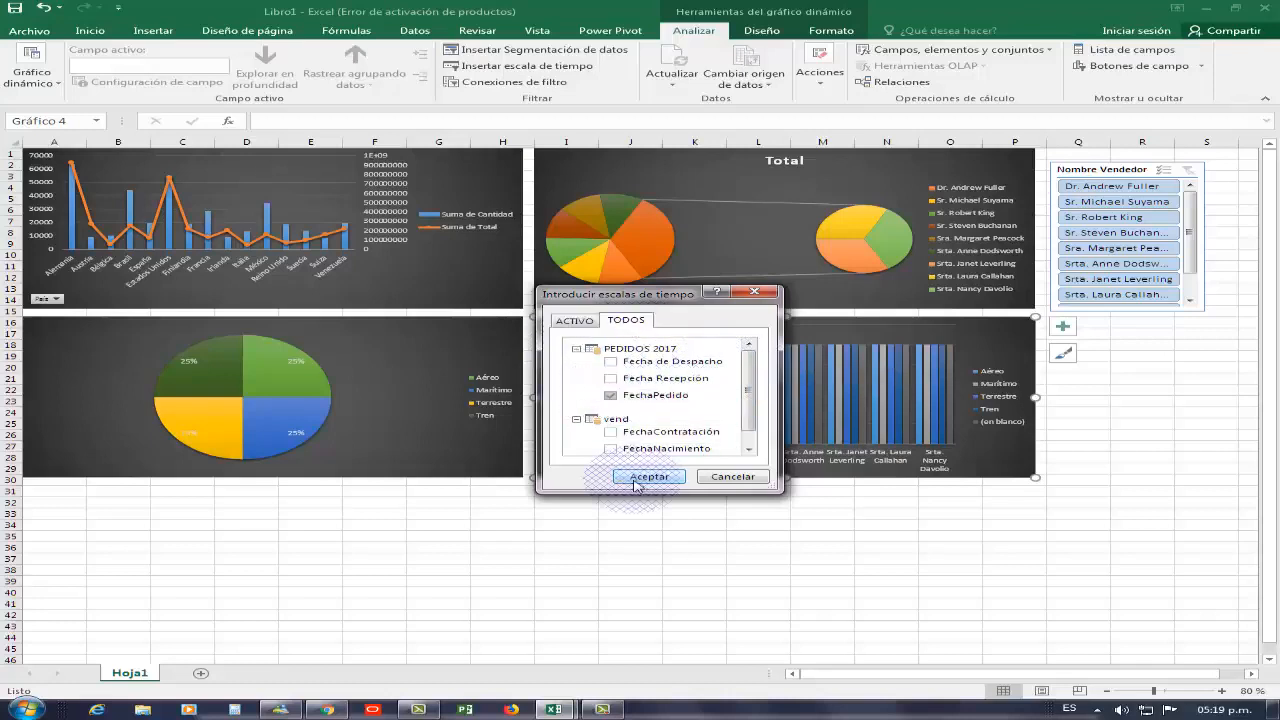
{"action": "left_click", "coordinate": [649, 476]}
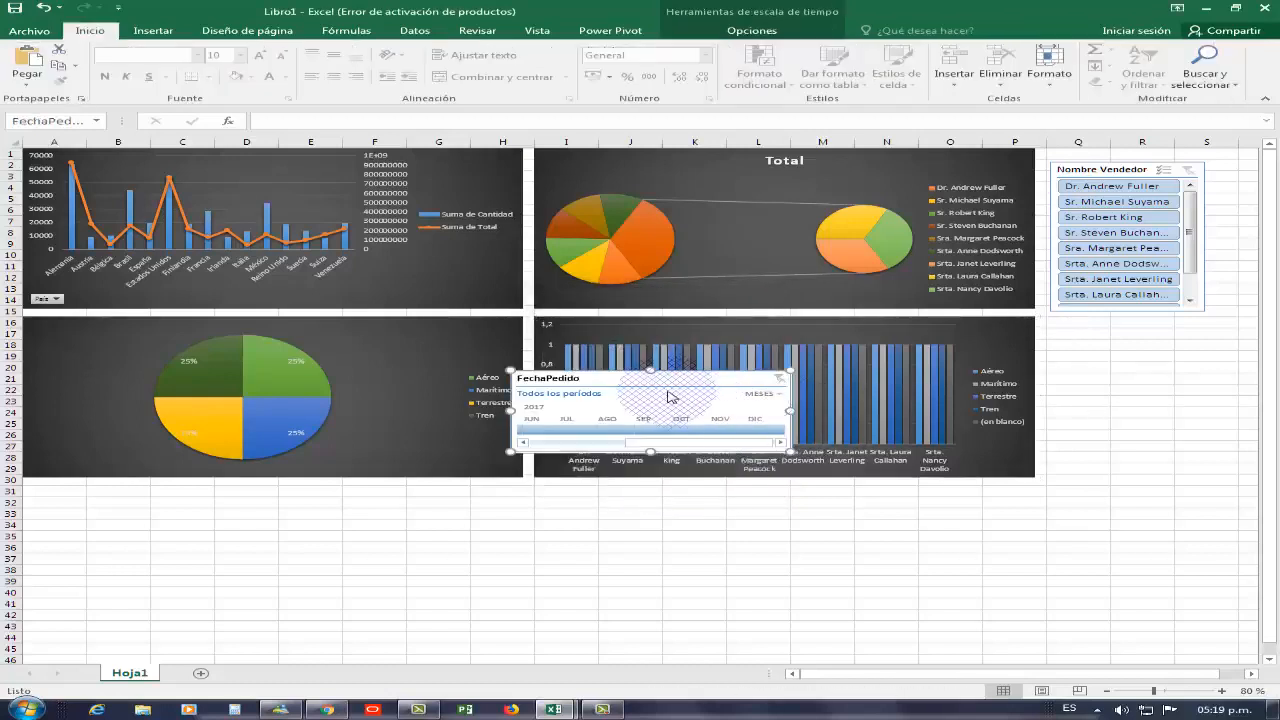
{"action": "left_click_drag", "start_coordinate": [669, 388], "coordinate": [809, 498]}
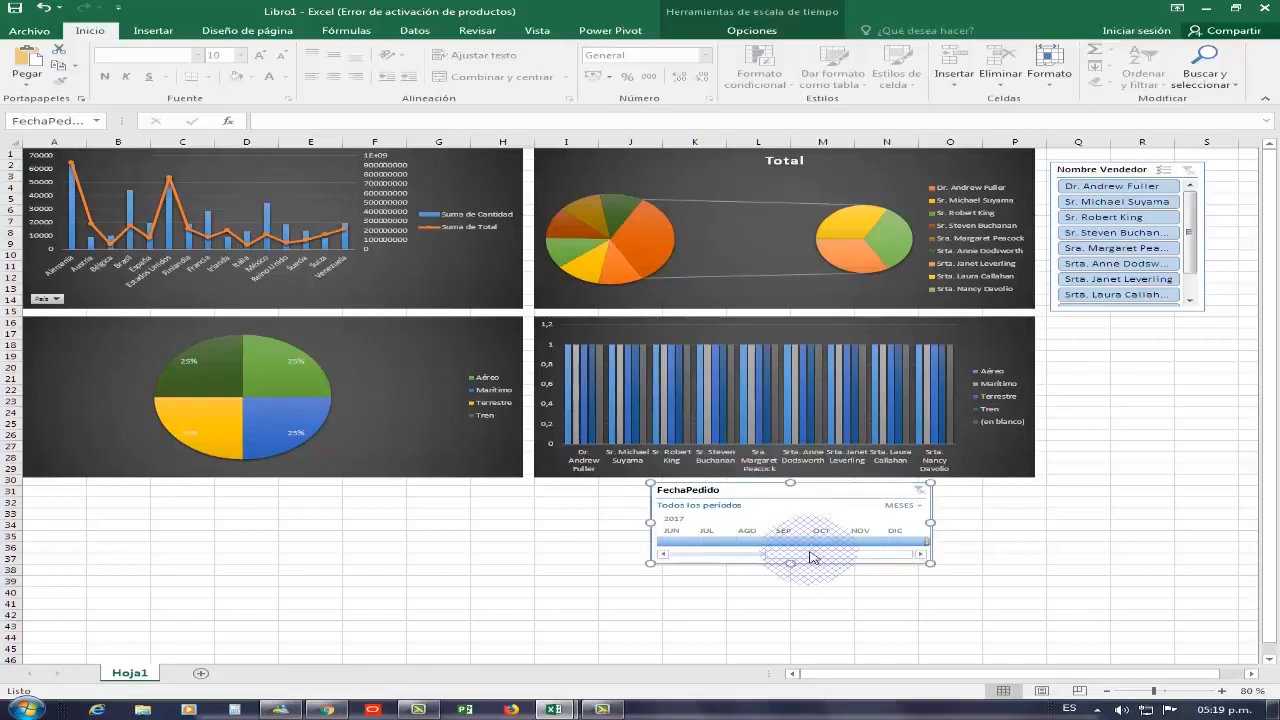
Scroll the timeline to early 2017 and filter it by single months, ending on May 2017
{"action": "left_click", "coordinate": [695, 556]}
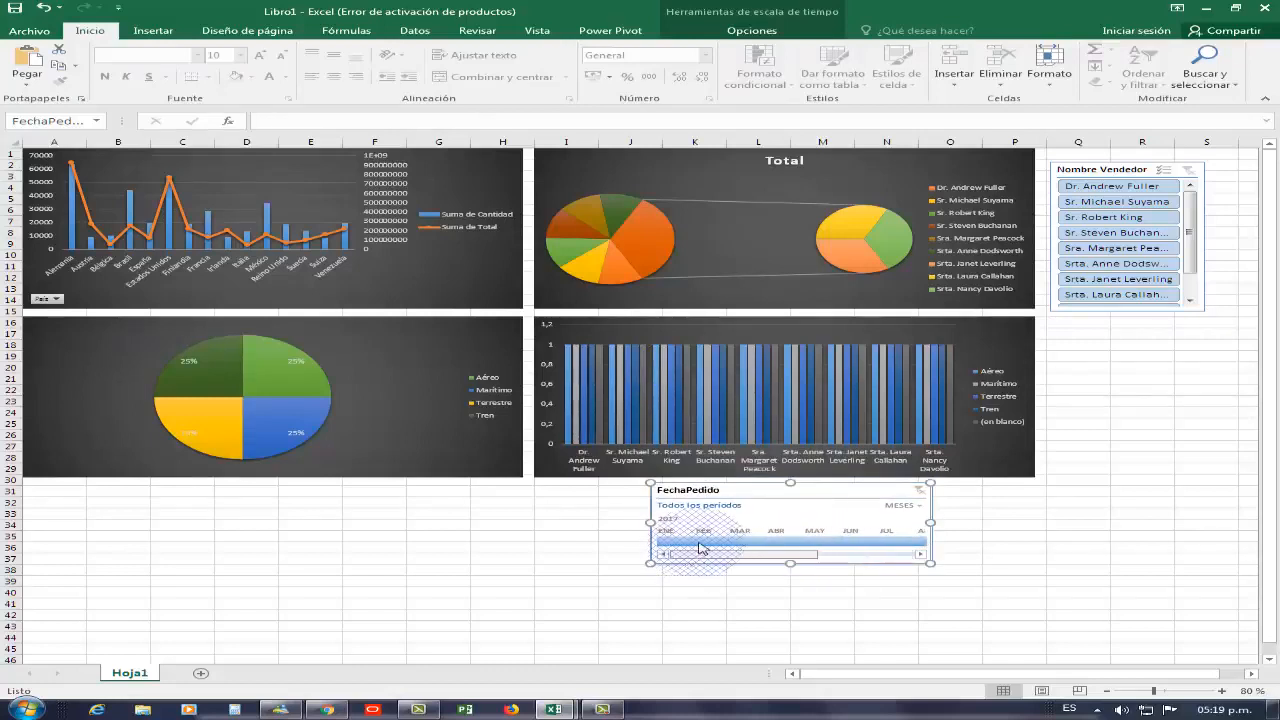
{"action": "left_click", "coordinate": [708, 541]}
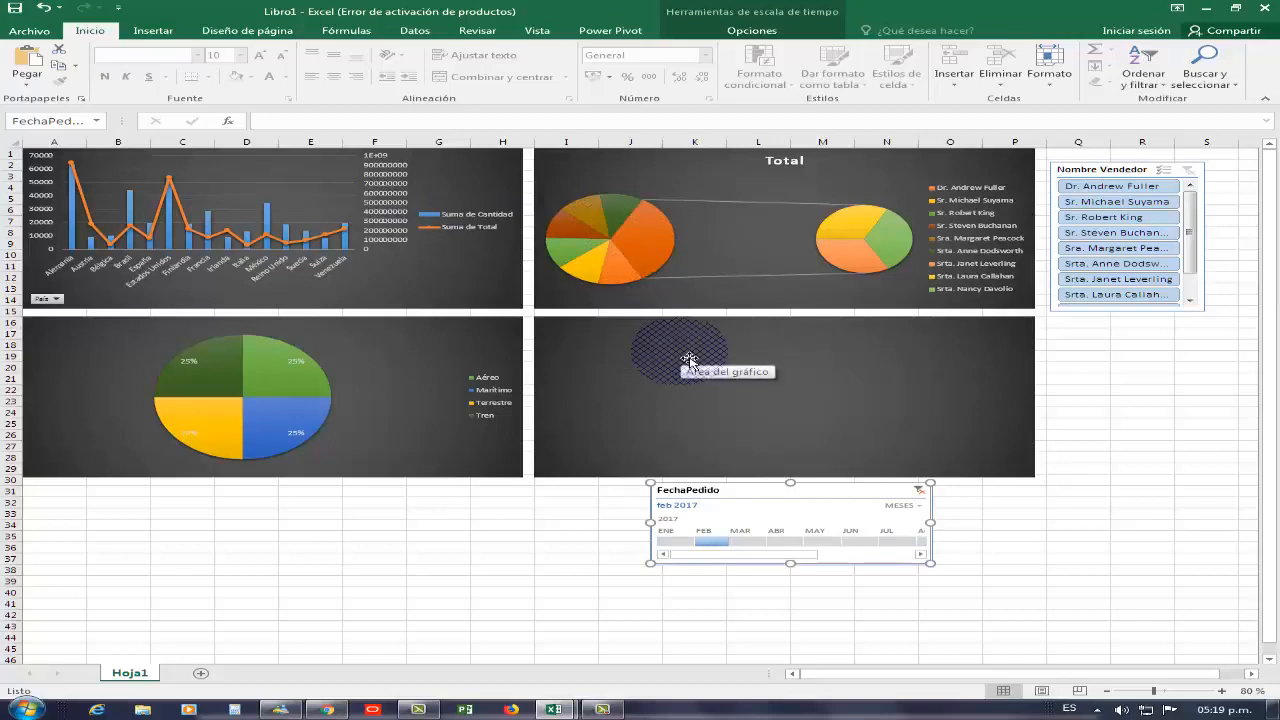
{"action": "left_click", "coordinate": [777, 541]}
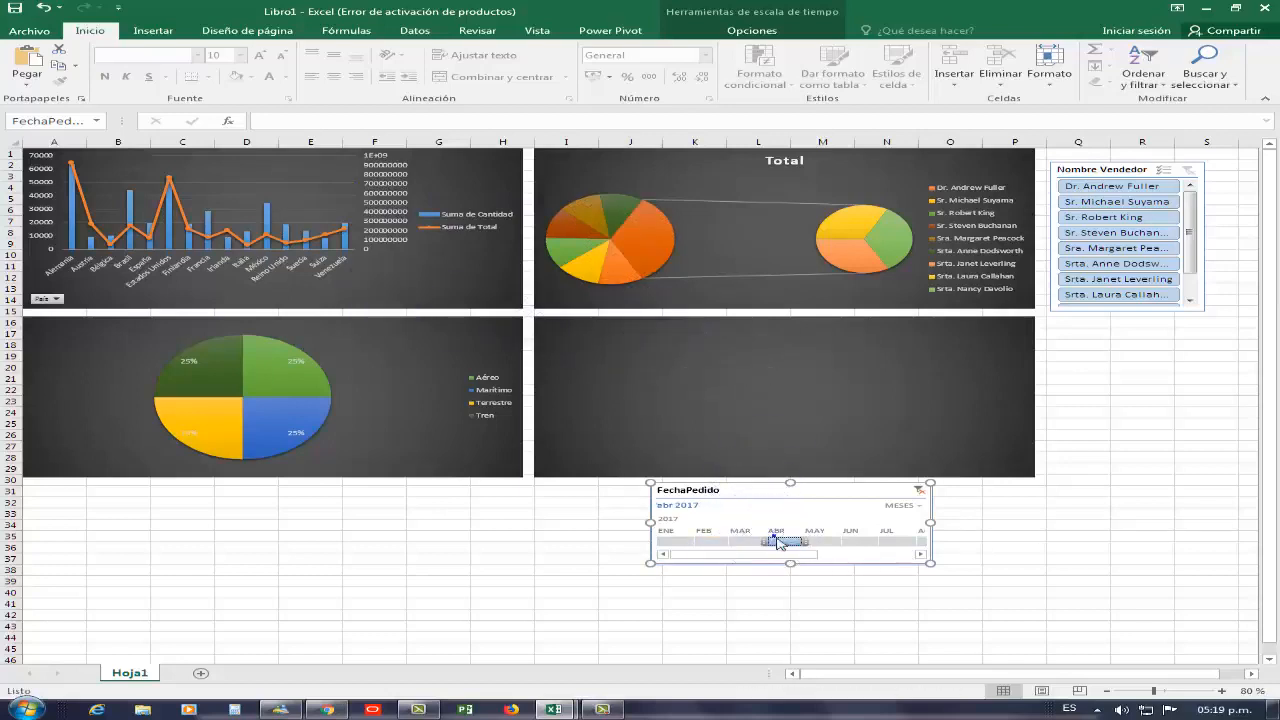
{"action": "left_click", "coordinate": [815, 541]}
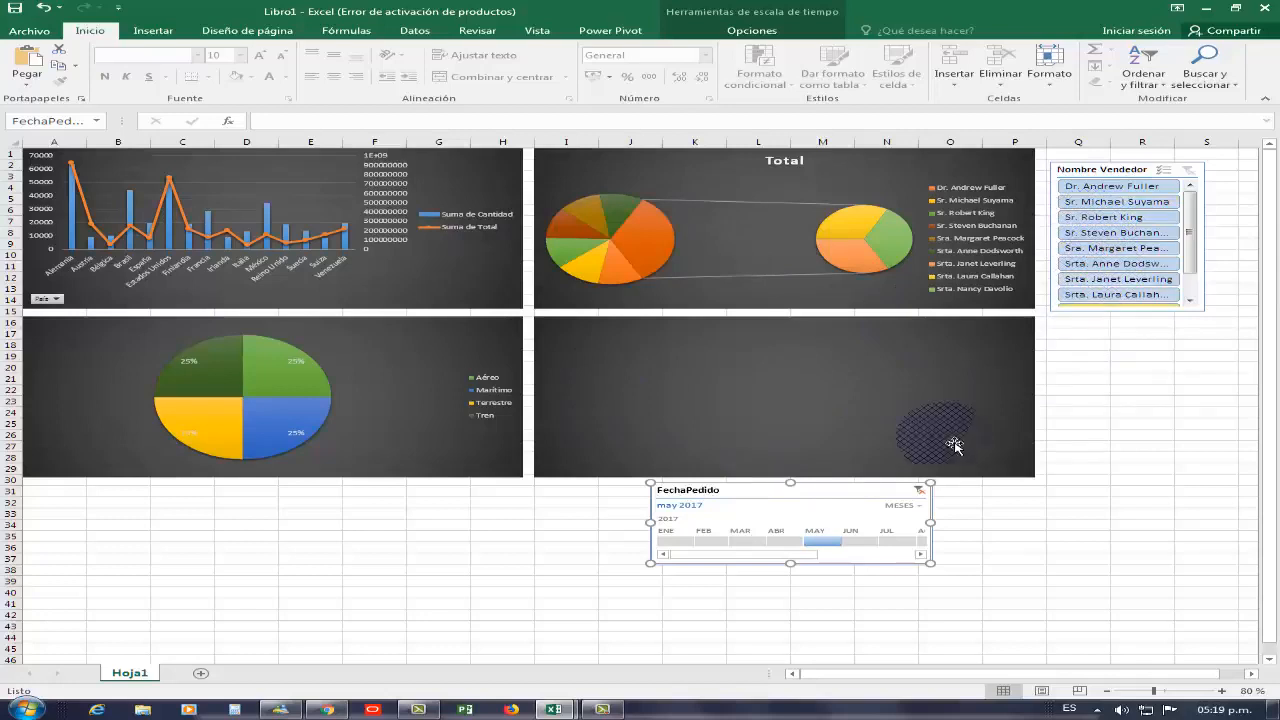
Open Gráfico 4's filter connections and keep both FechaPedido and Nombre Vendedor connected
{"action": "left_click", "coordinate": [620, 445]}
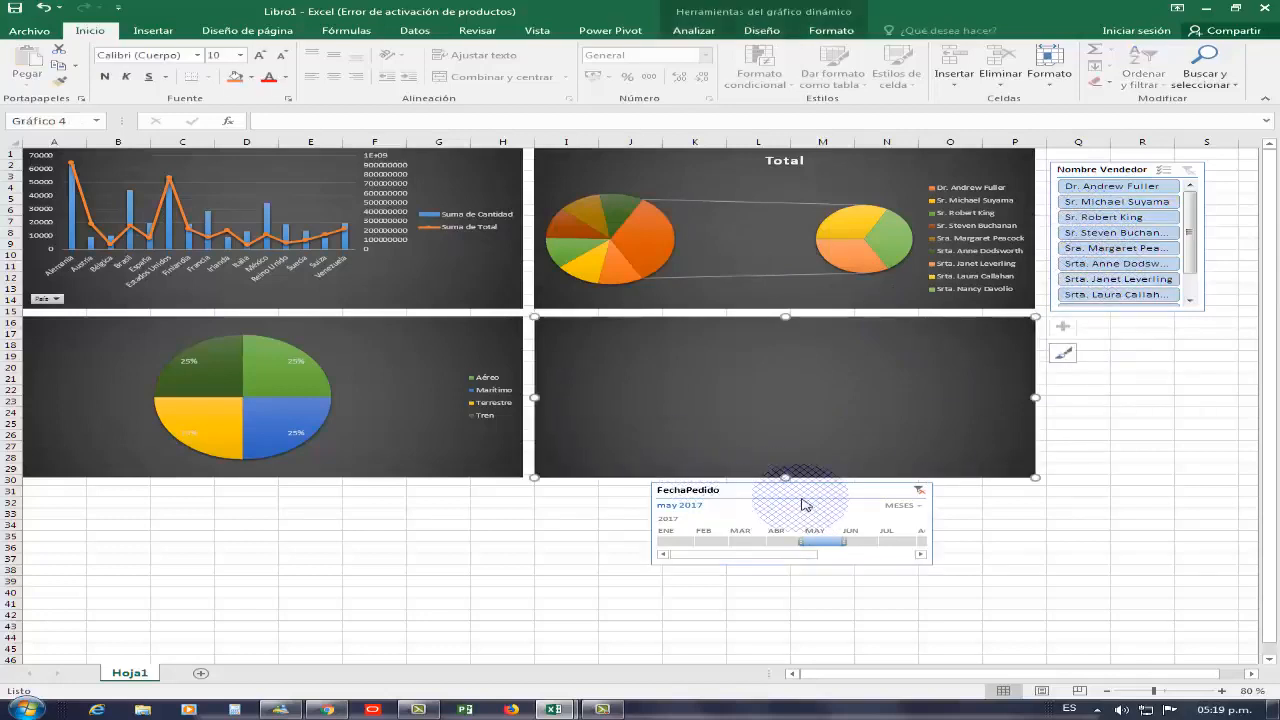
{"action": "left_click", "coordinate": [756, 496]}
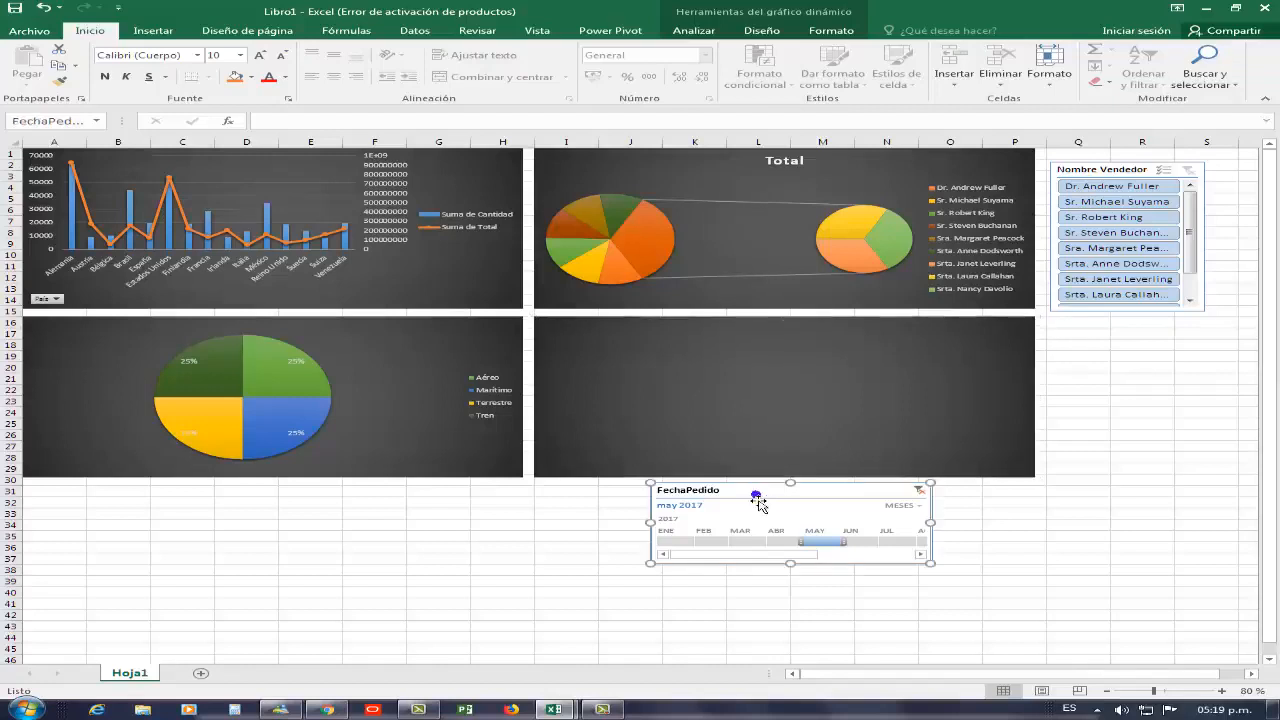
{"action": "left_click", "coordinate": [623, 429]}
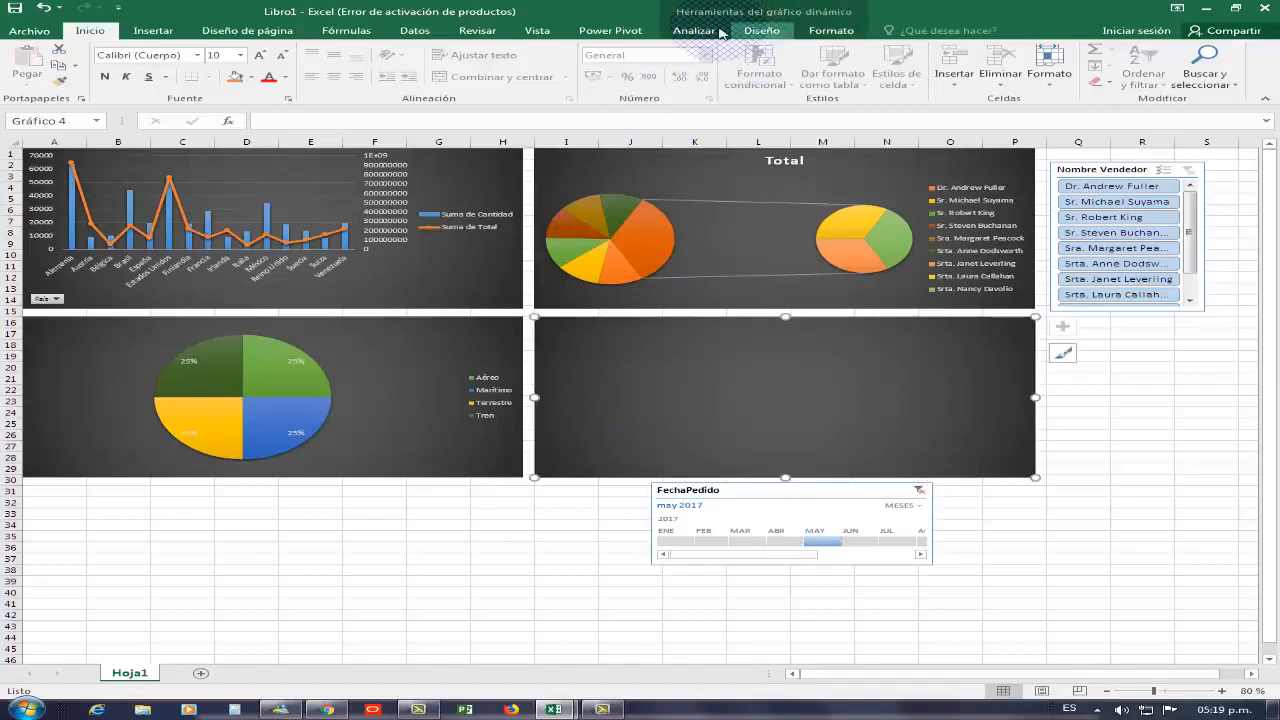
{"action": "left_click", "coordinate": [718, 32]}
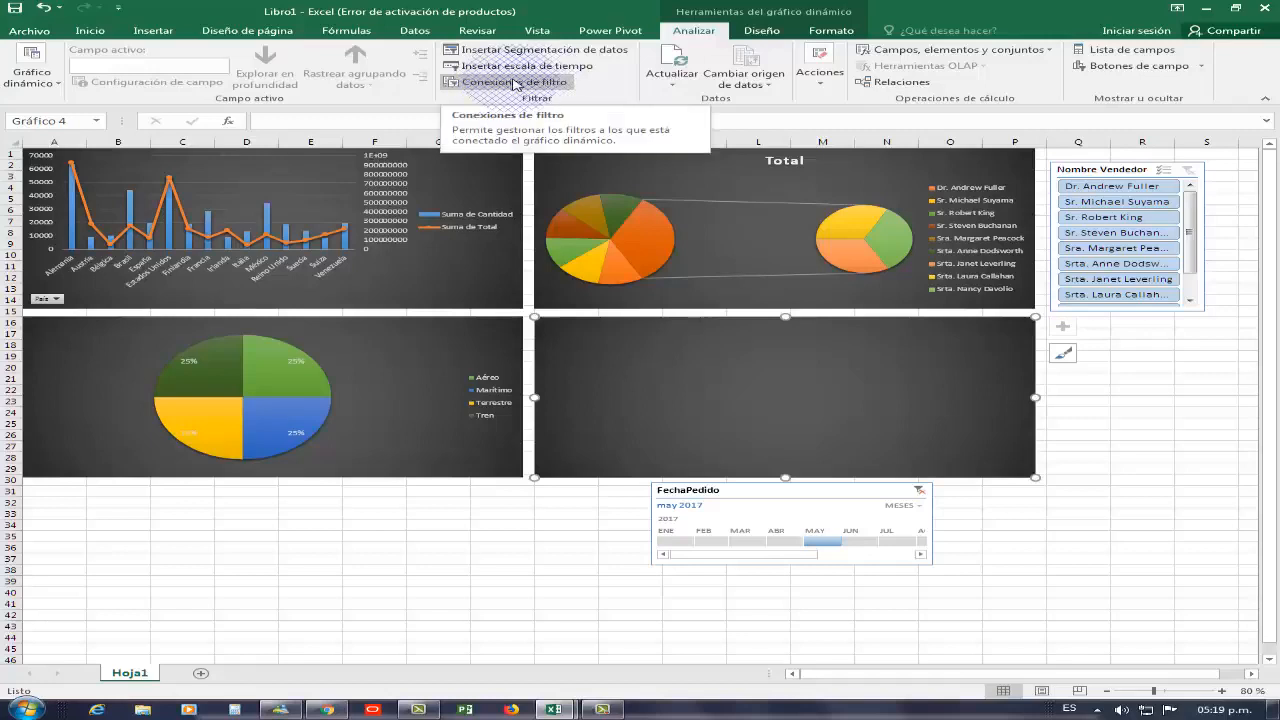
{"action": "left_click", "coordinate": [515, 84]}
{"action": "left_click", "coordinate": [522, 378]}
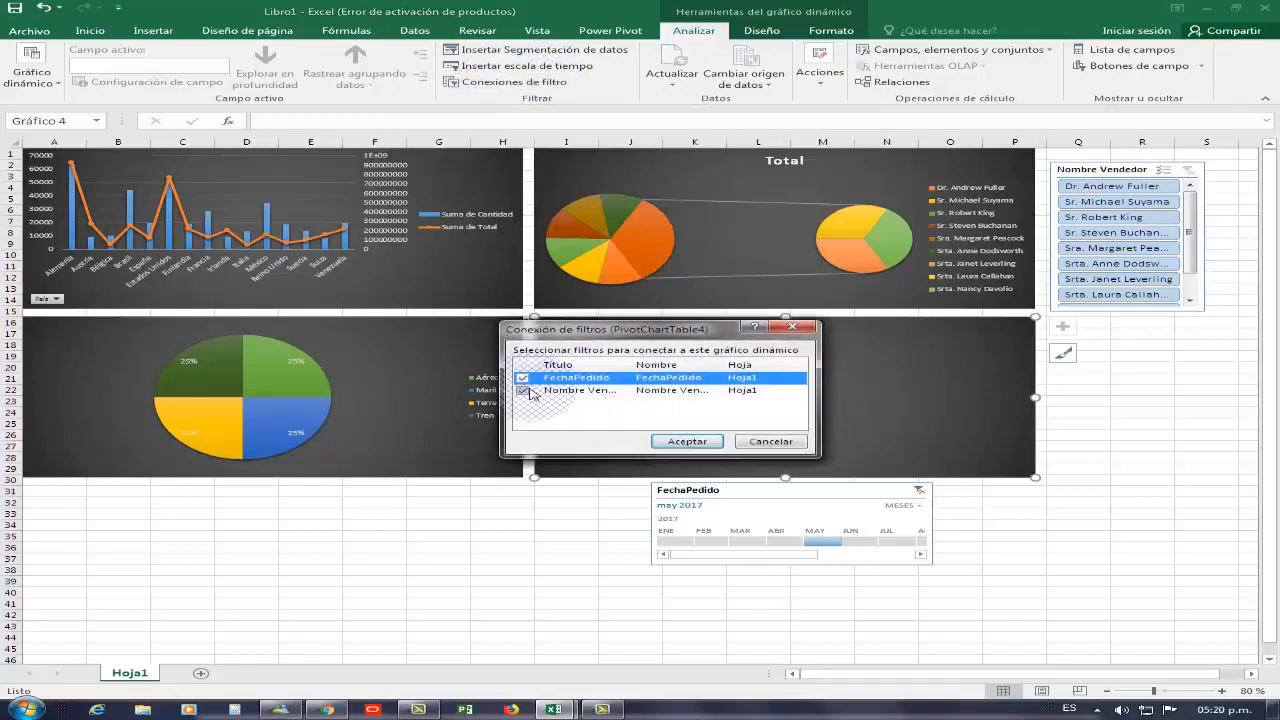
{"action": "left_click", "coordinate": [687, 441]}
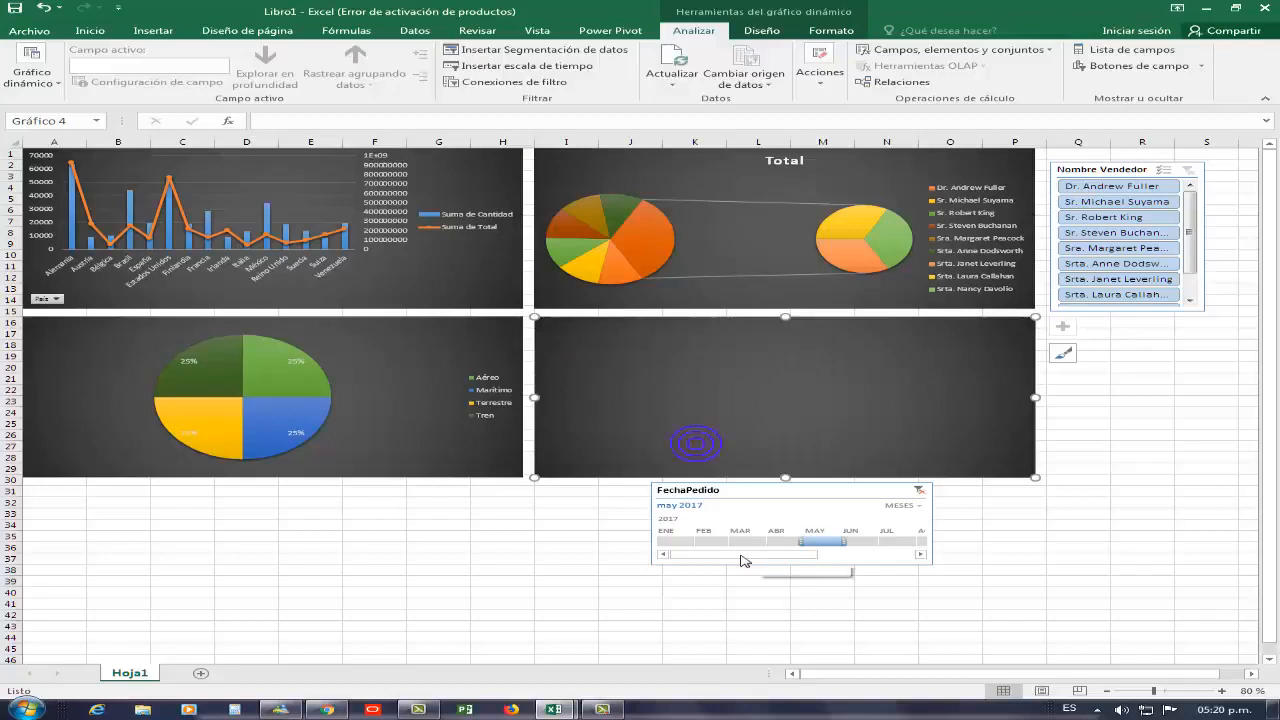
Filter the timeline to July through November 2017 and the slicer to Srta. Janet Leverling
{"action": "left_click_drag", "start_coordinate": [741, 557], "coordinate": [781, 557]}
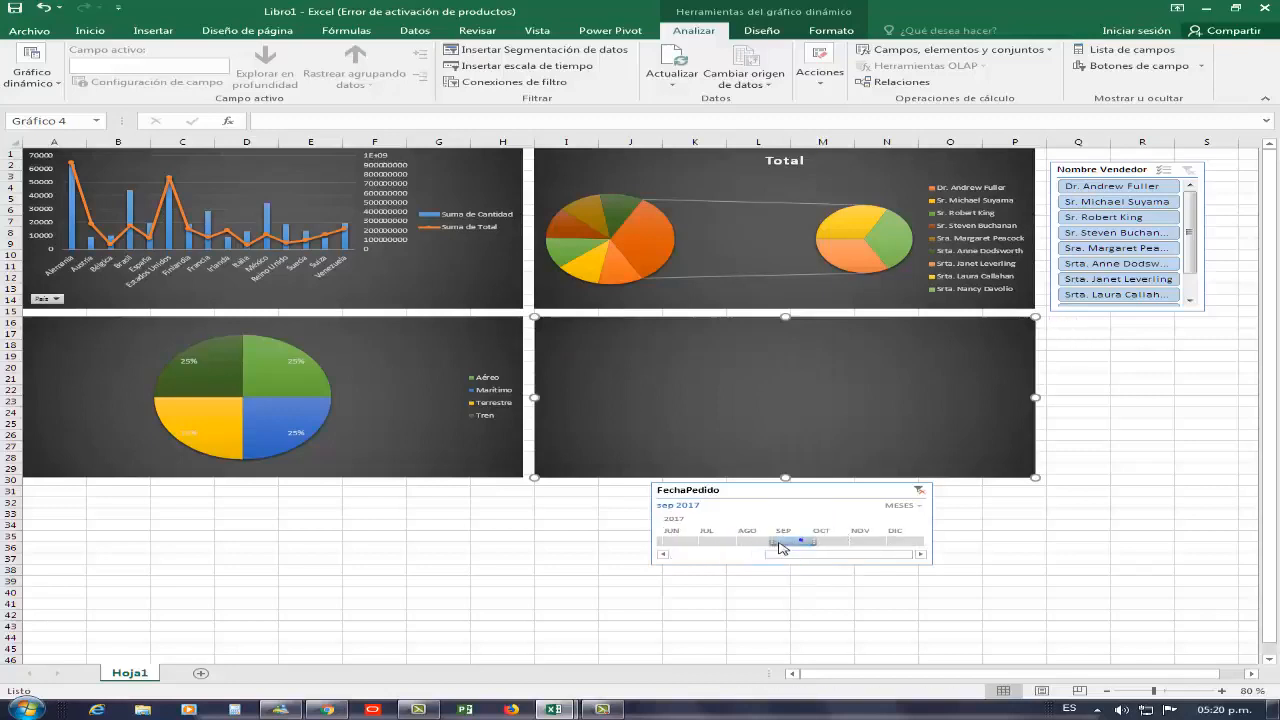
{"action": "left_click_drag", "start_coordinate": [748, 543], "coordinate": [722, 542]}
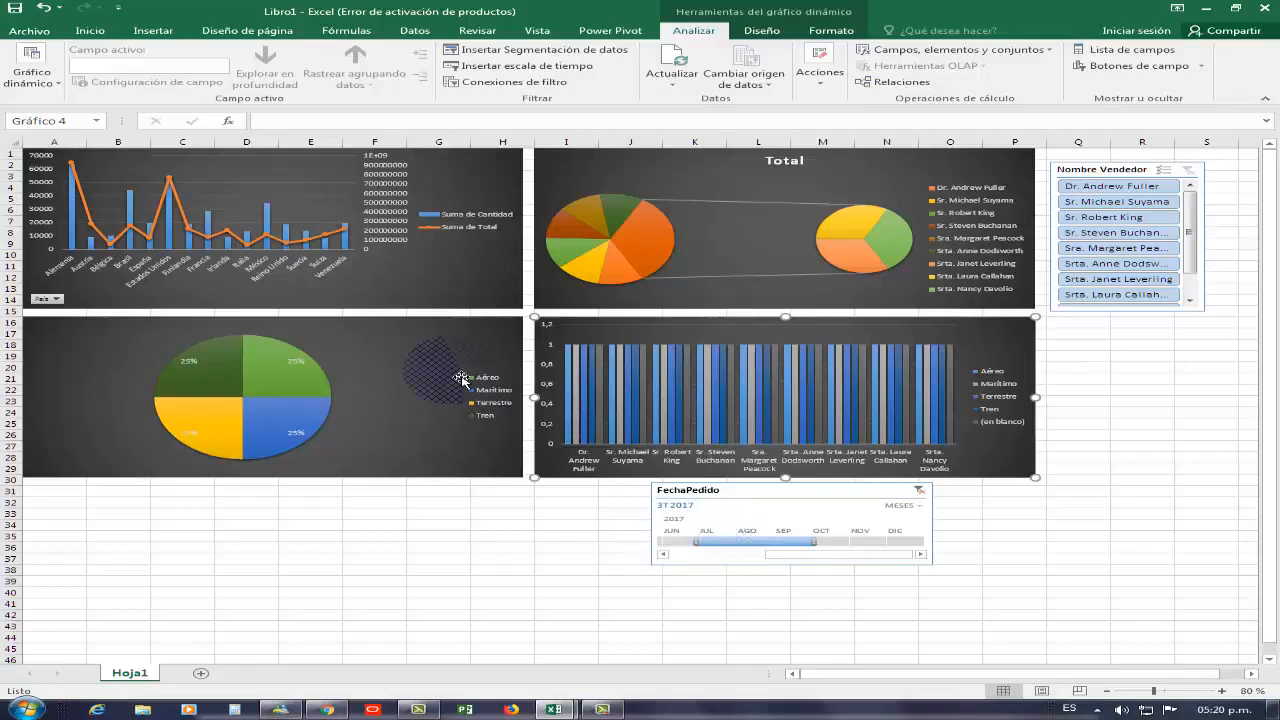
{"action": "left_click", "coordinate": [1098, 236]}
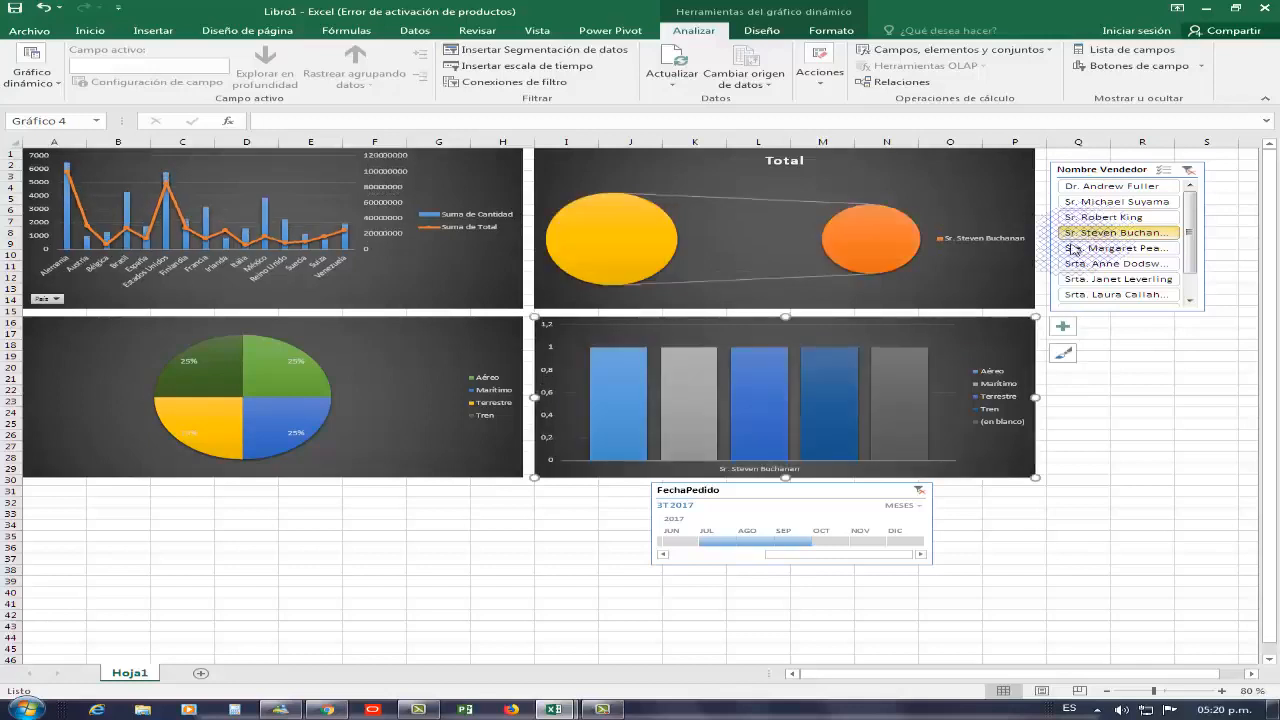
{"action": "left_click", "coordinate": [822, 543]}
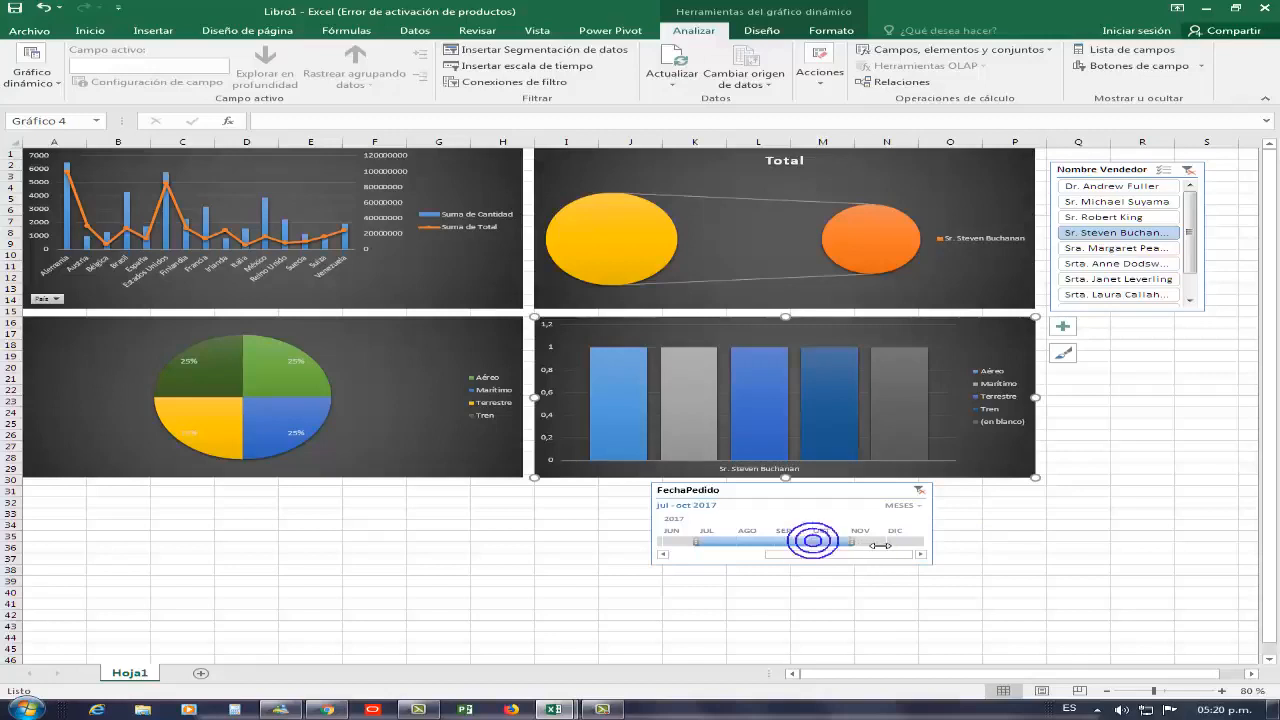
{"action": "left_click_drag", "start_coordinate": [879, 545], "coordinate": [884, 545]}
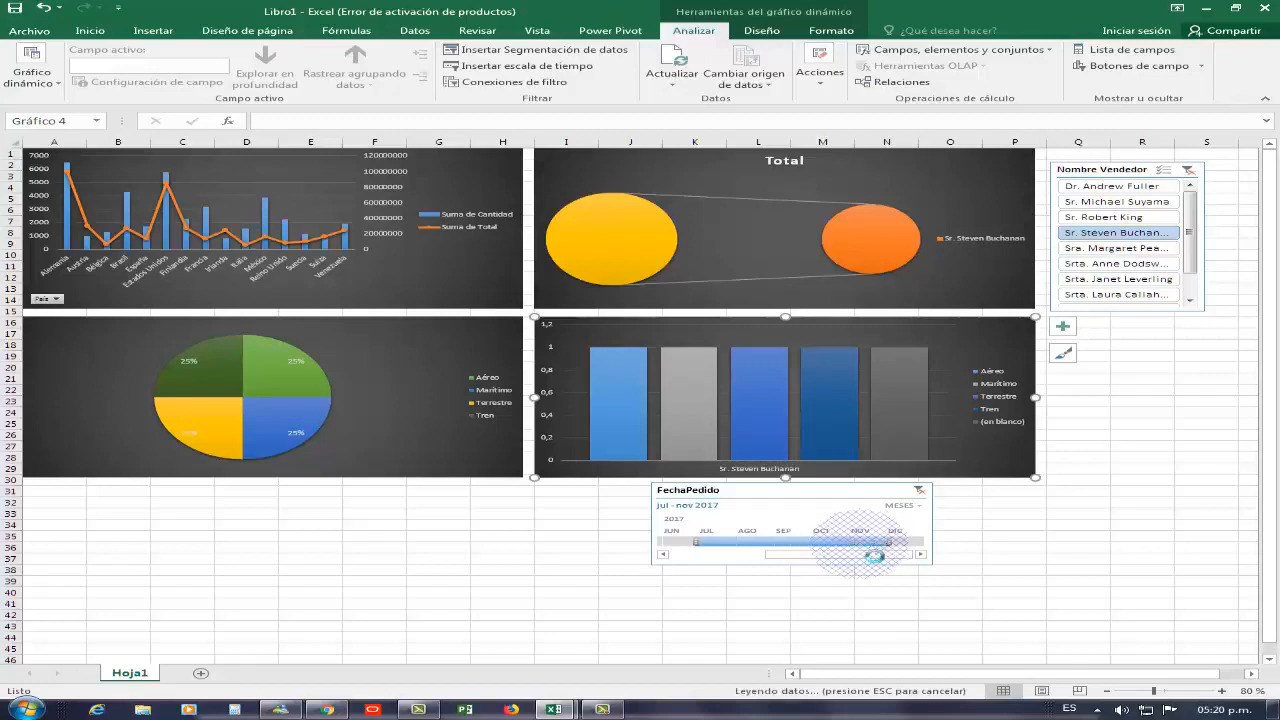
{"action": "left_click", "coordinate": [1090, 285]}
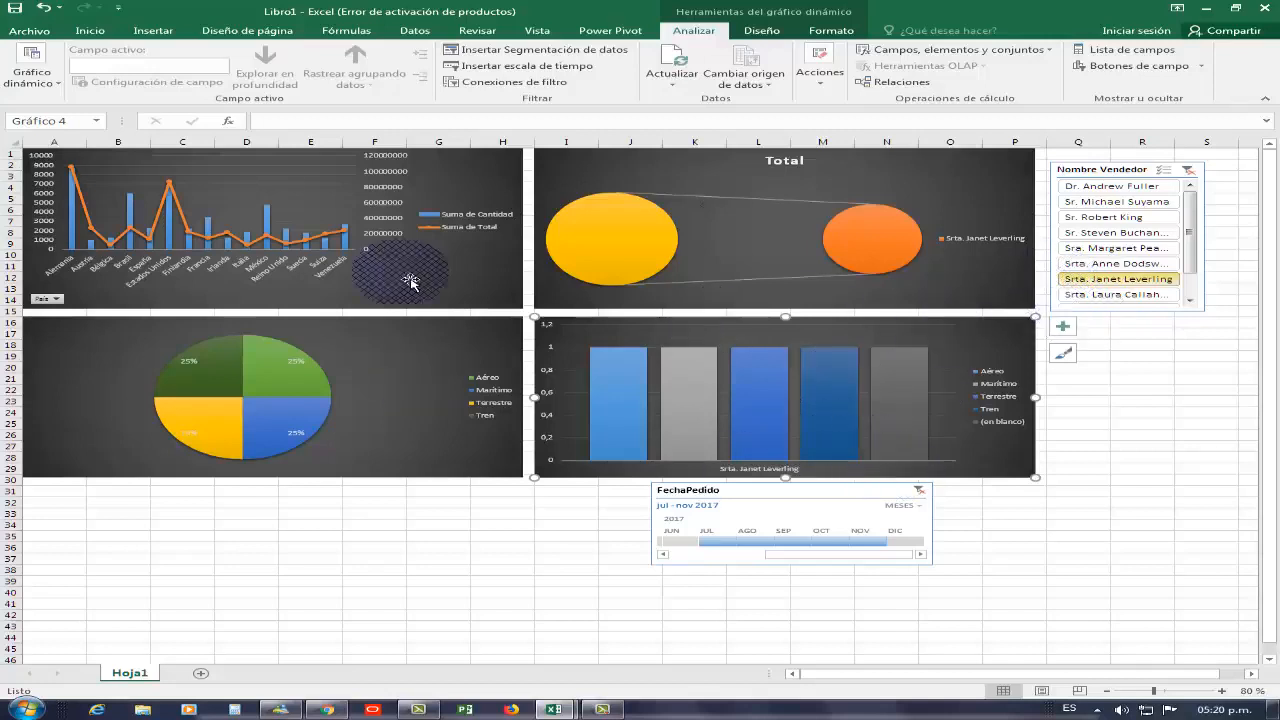
Move the timeline under the pie chart and stretch it to span the width of both bottom charts
{"action": "left_click", "coordinate": [846, 500]}
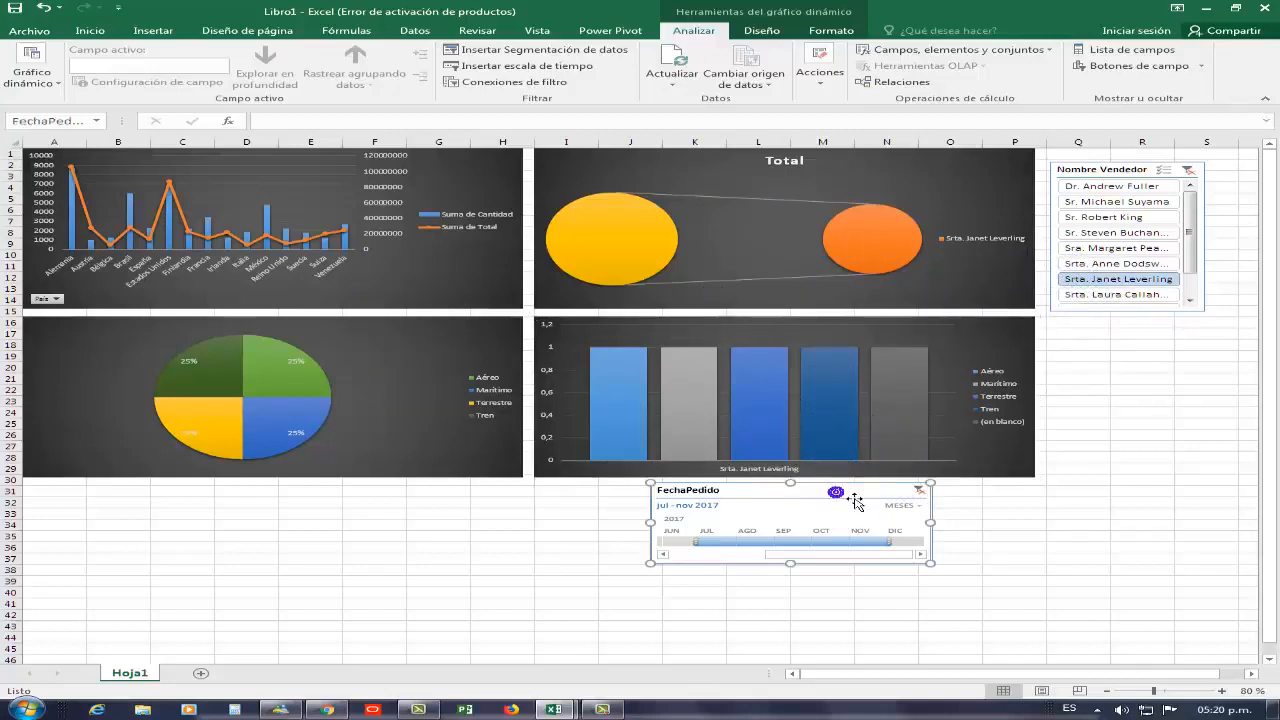
{"action": "left_click_drag", "start_coordinate": [855, 500], "coordinate": [1220, 347]}
{"action": "left_click_drag", "start_coordinate": [1235, 352], "coordinate": [246, 502]}
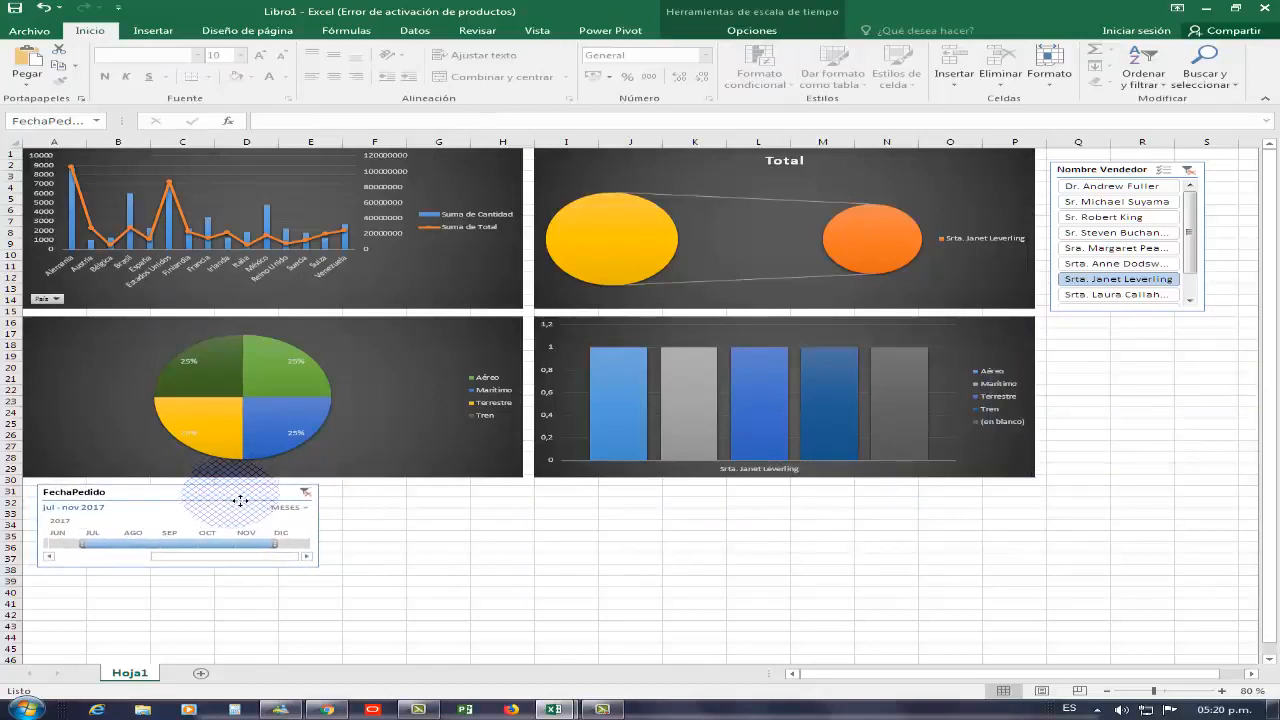
{"action": "left_click_drag", "start_coordinate": [320, 525], "coordinate": [1030, 560]}
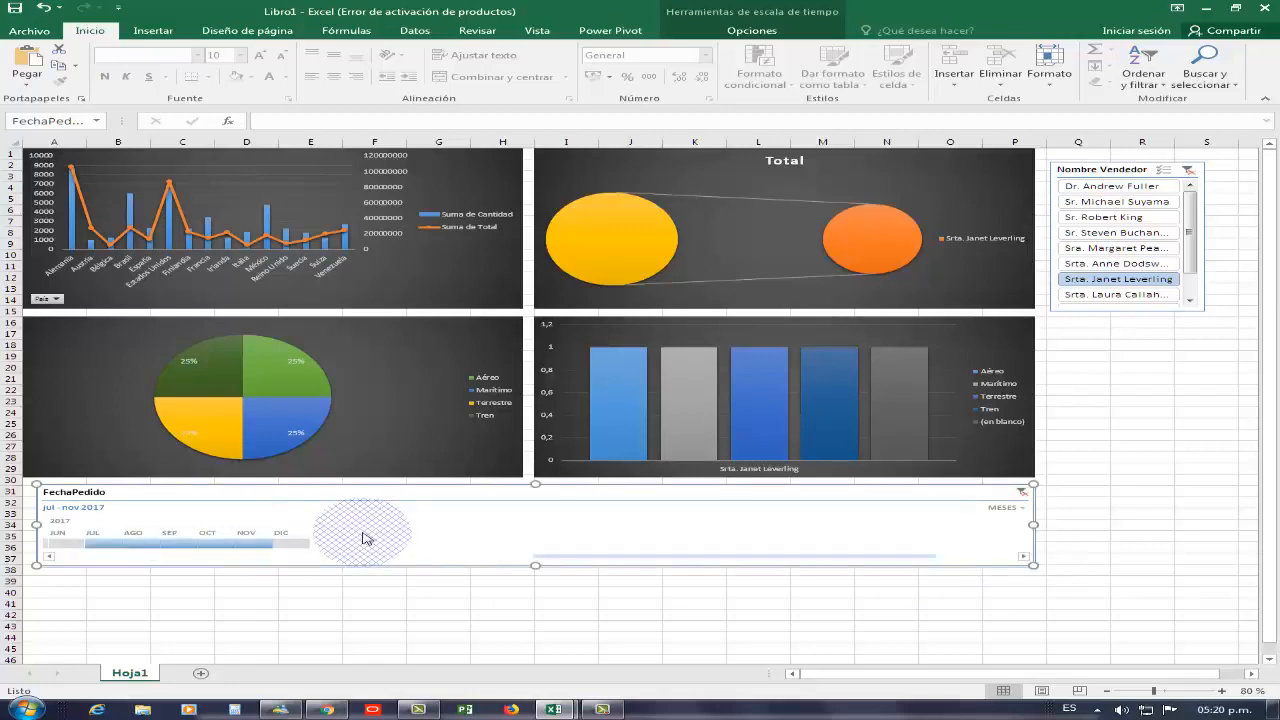
Filter the timeline to single months of 2017, then to a range of months starting in April 2017
{"action": "left_click", "coordinate": [72, 544]}
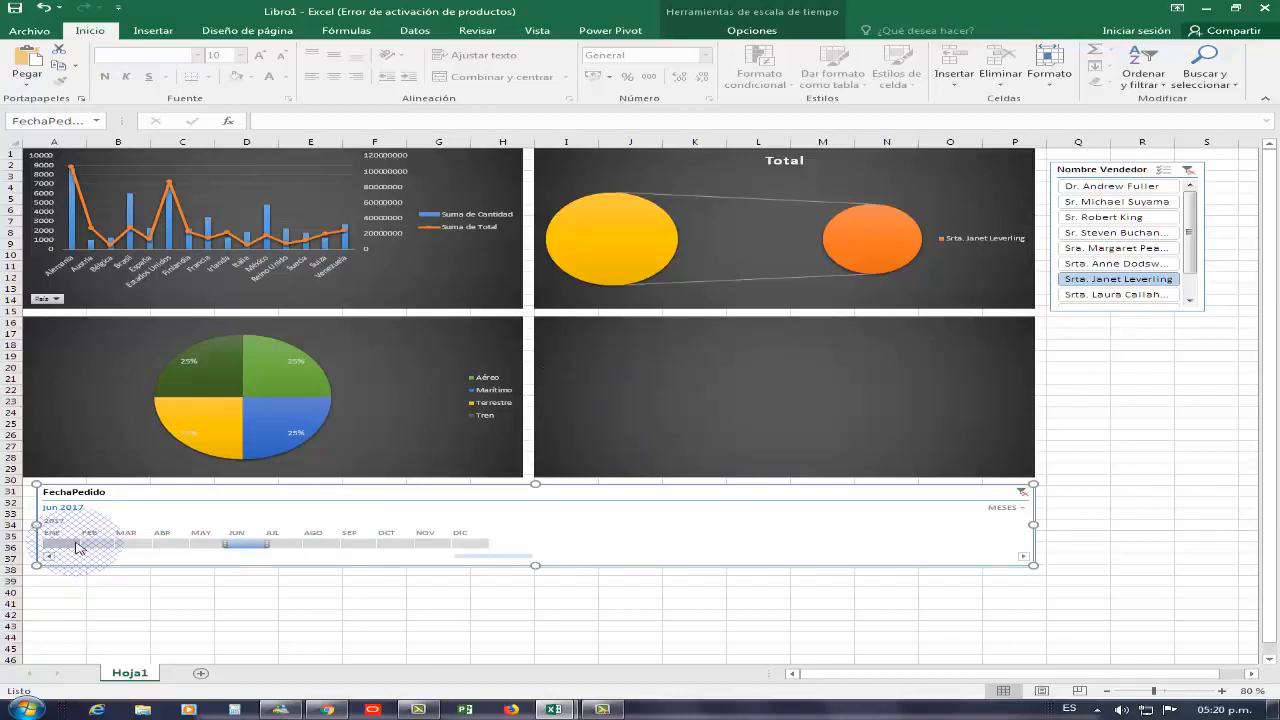
{"action": "left_click", "coordinate": [174, 545]}
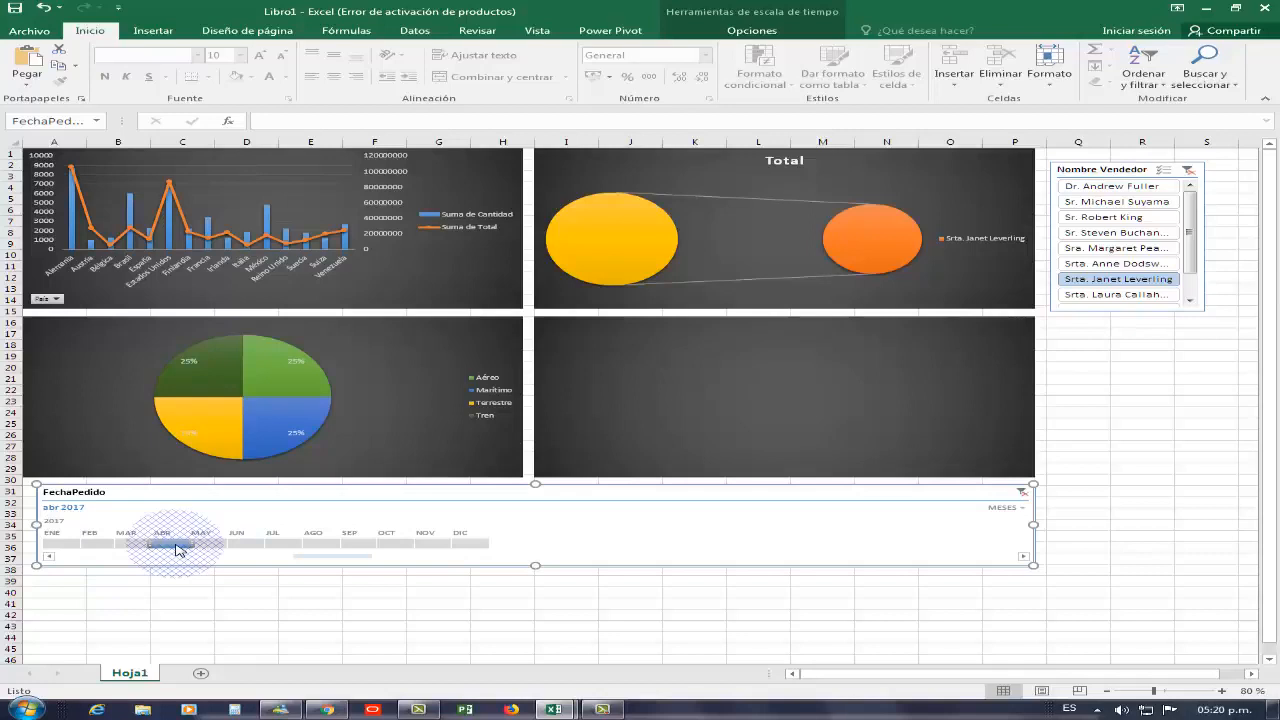
{"action": "left_click_drag", "start_coordinate": [181, 549], "coordinate": [277, 548]}
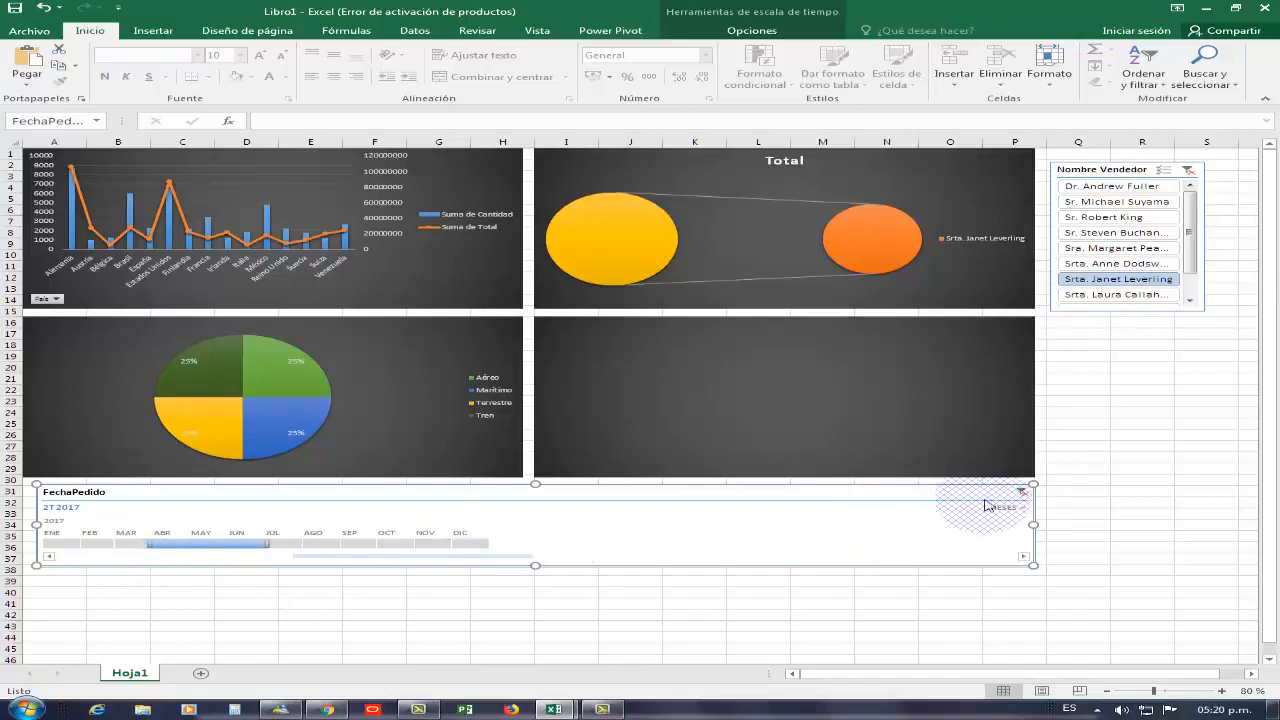
Clear the filters from the FechaPedido timeline and the Nombre Vendedor slicer, dismissing the Windows colour-scheme prompt
{"action": "left_click", "coordinate": [1024, 491]}
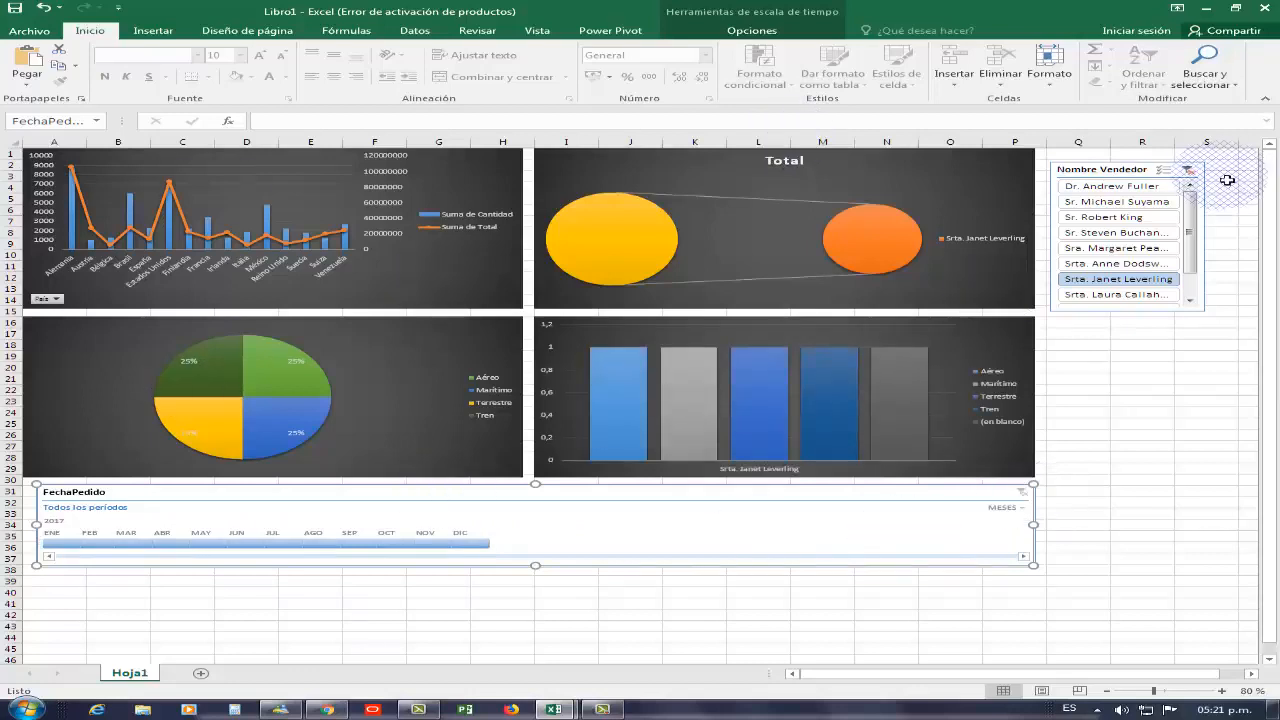
{"action": "left_click", "coordinate": [1190, 173]}
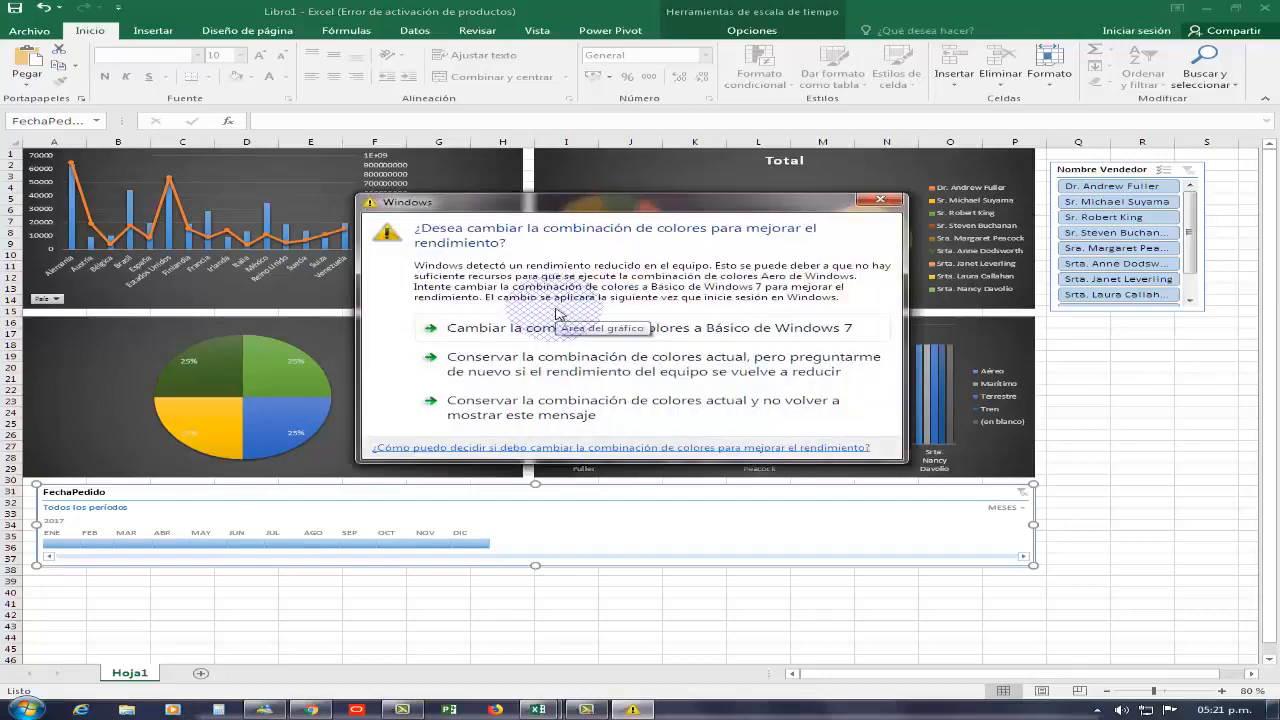
{"action": "left_click", "coordinate": [880, 199]}
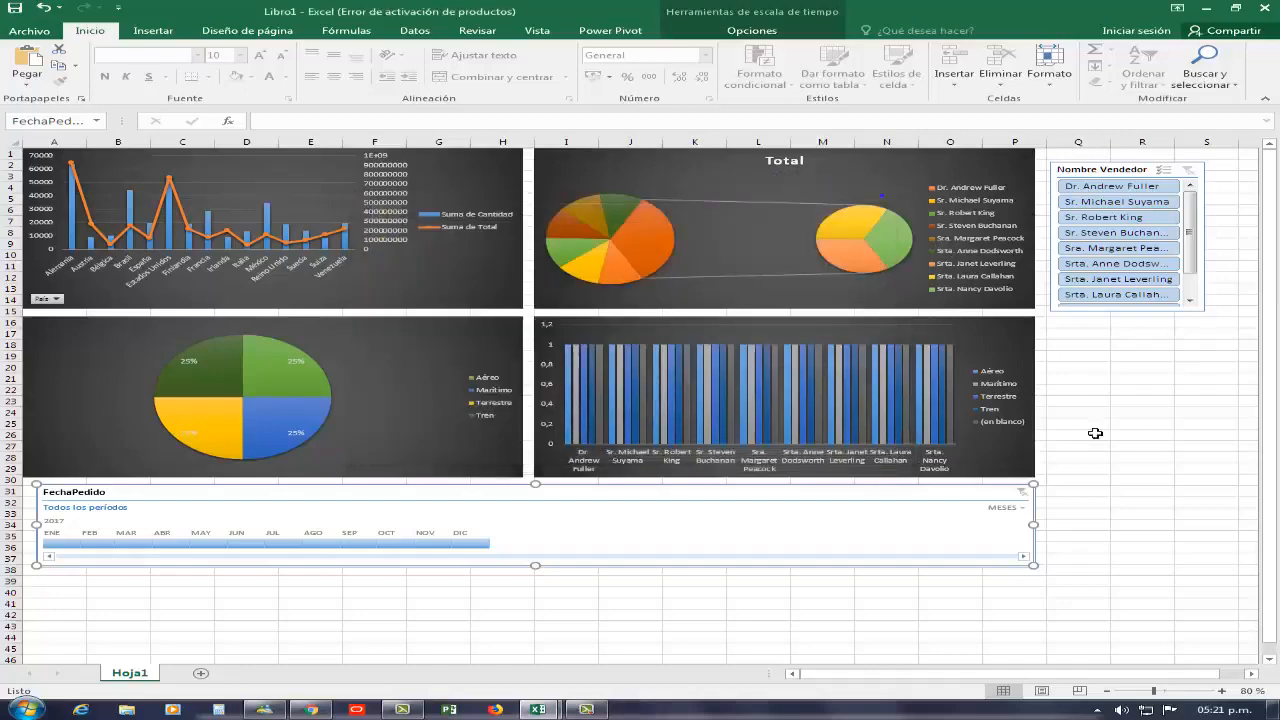